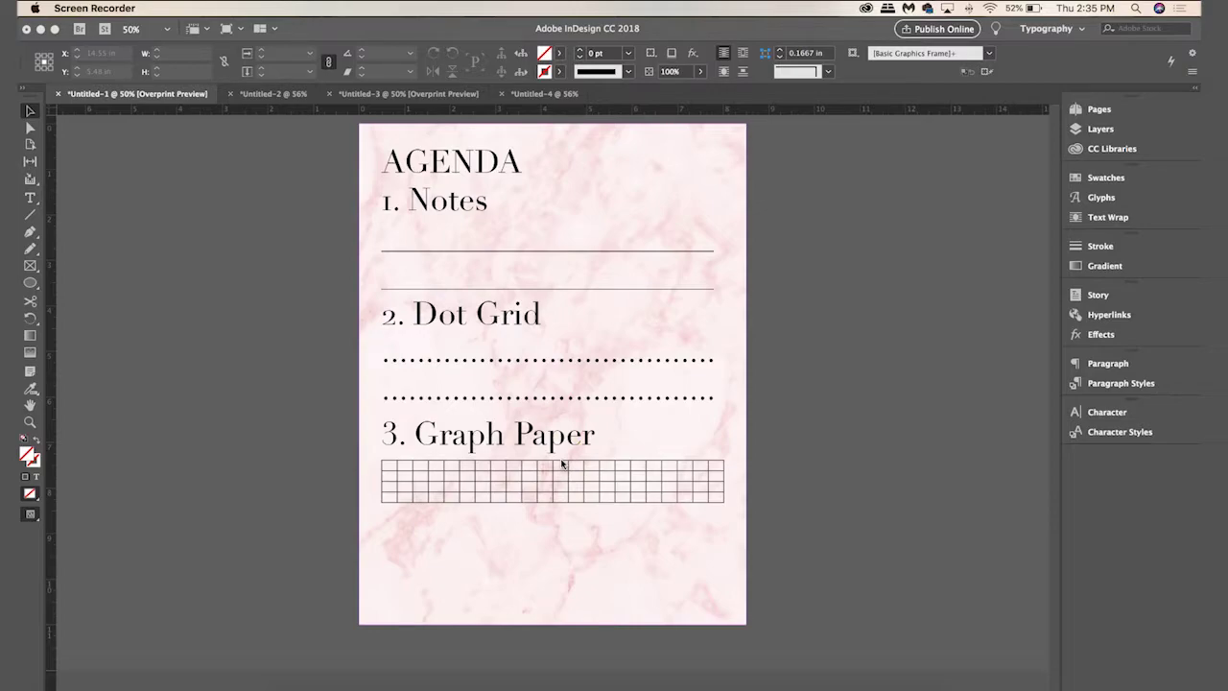
Look through the finished lined notes, dot grid and graph paper example documents, ending on the agenda page.
left_click(271, 95)
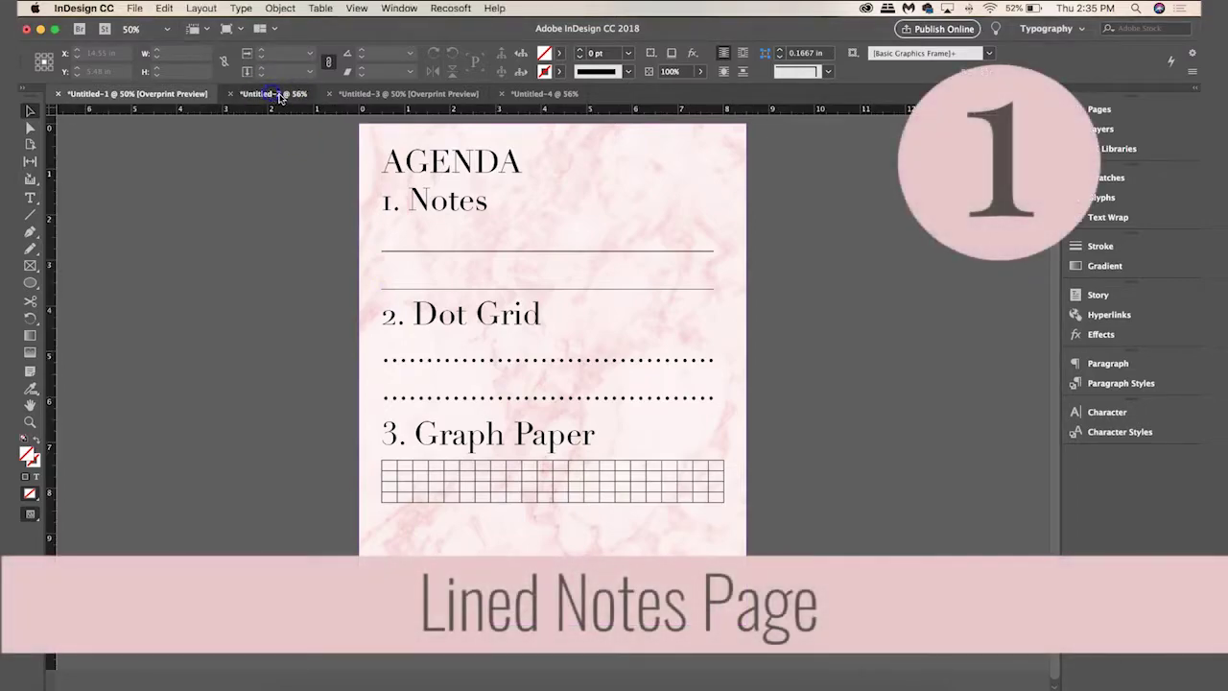
left_click(272, 94)
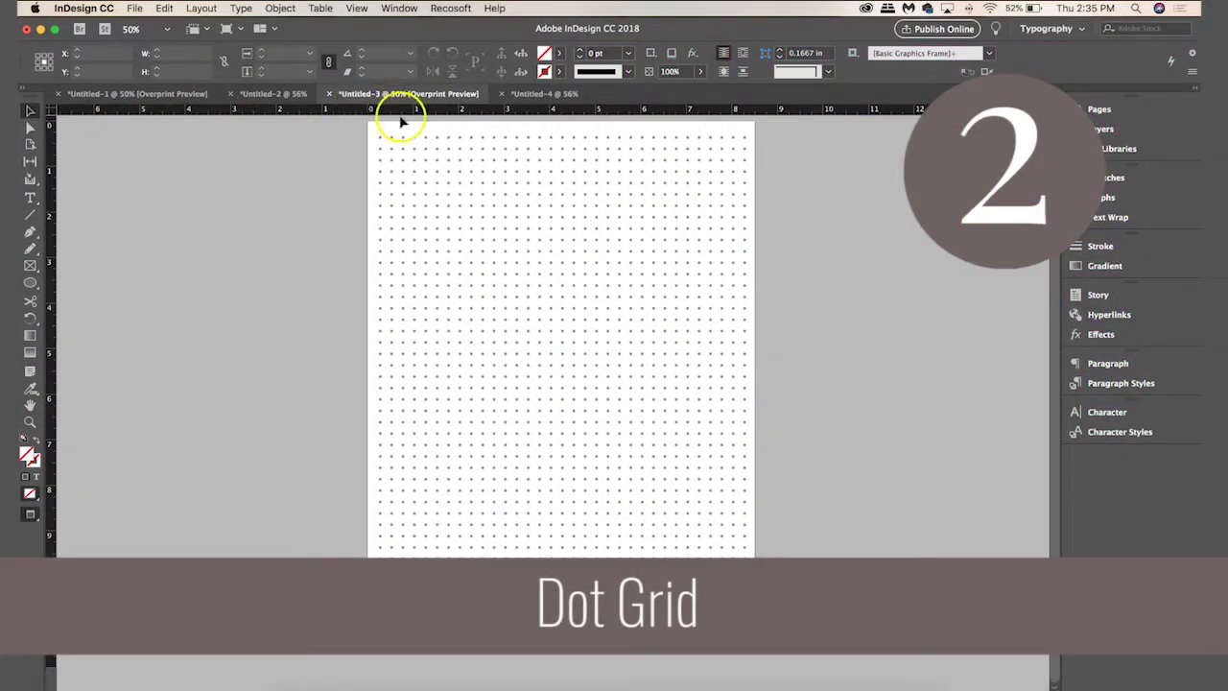
left_click(544, 100)
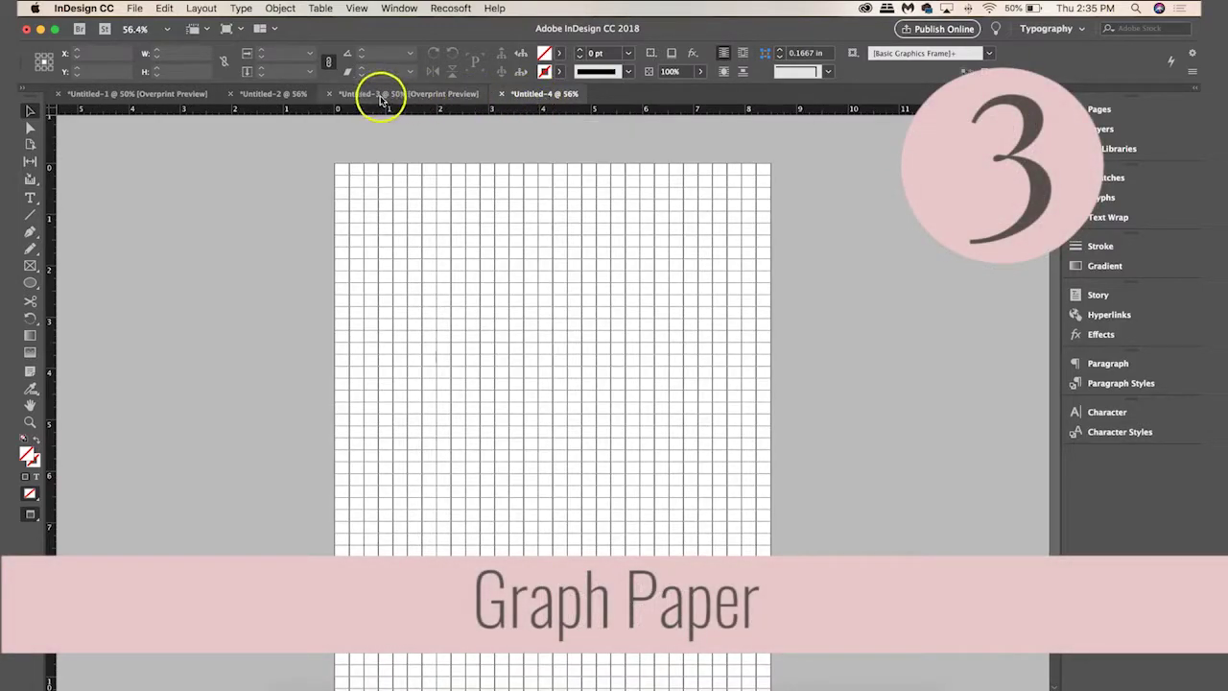
left_click(254, 96)
left_click(182, 98)
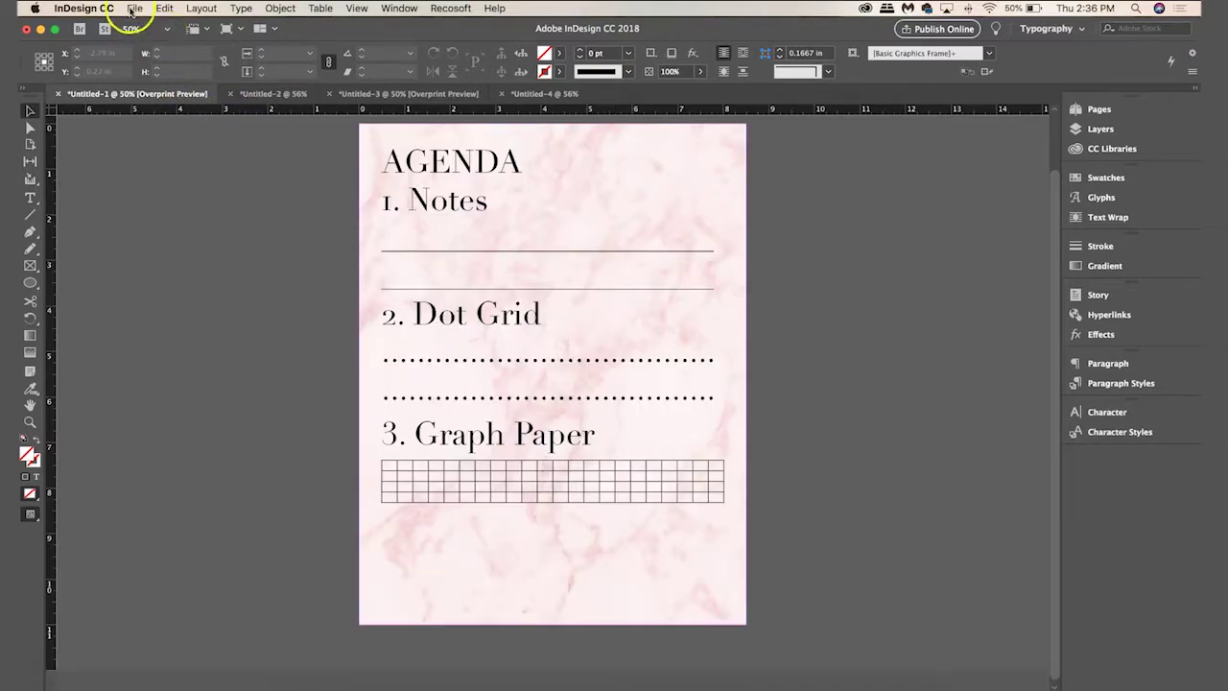
Create a new one-page portrait document measured in inches, 8.5 x 11 in, with 0 in margins.
left_click(133, 9)
mouse_move(240, 25)
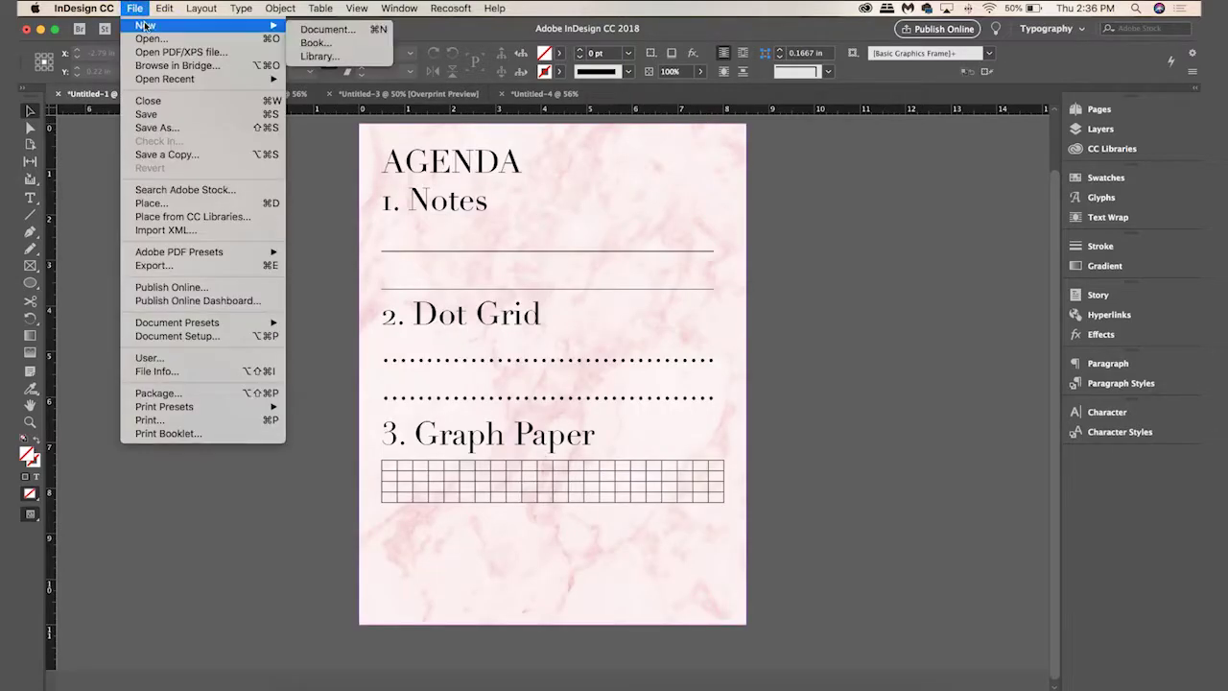
left_click(337, 35)
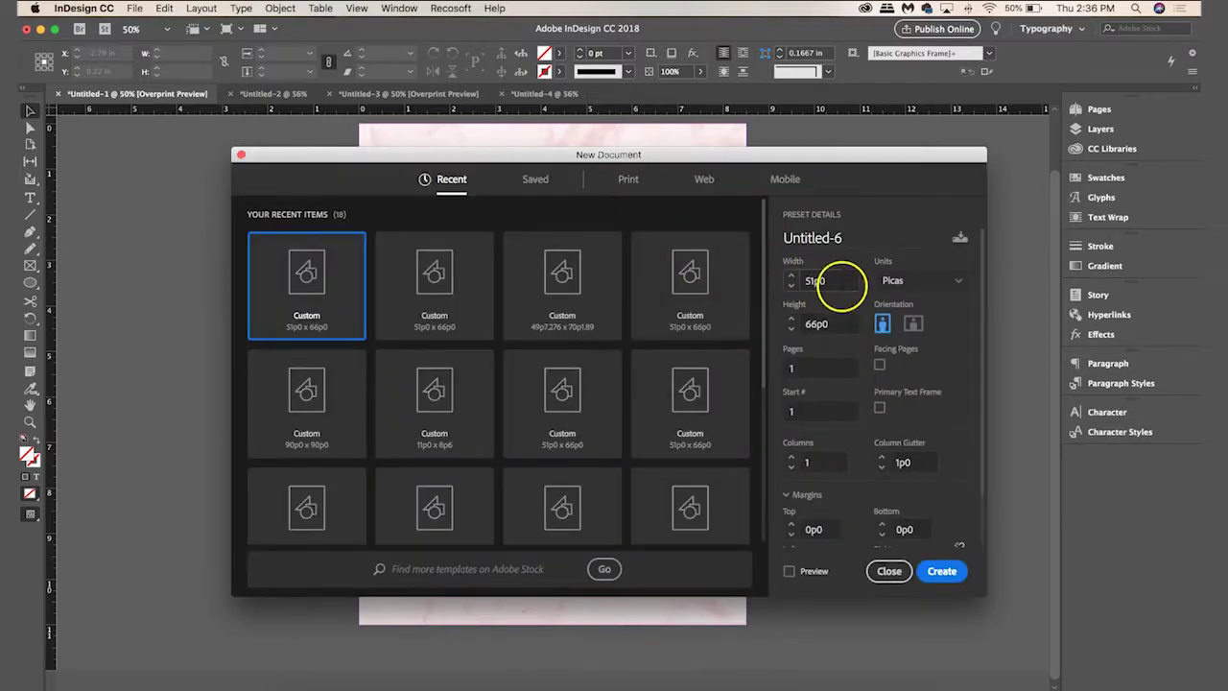
left_click(904, 278)
left_click(907, 352)
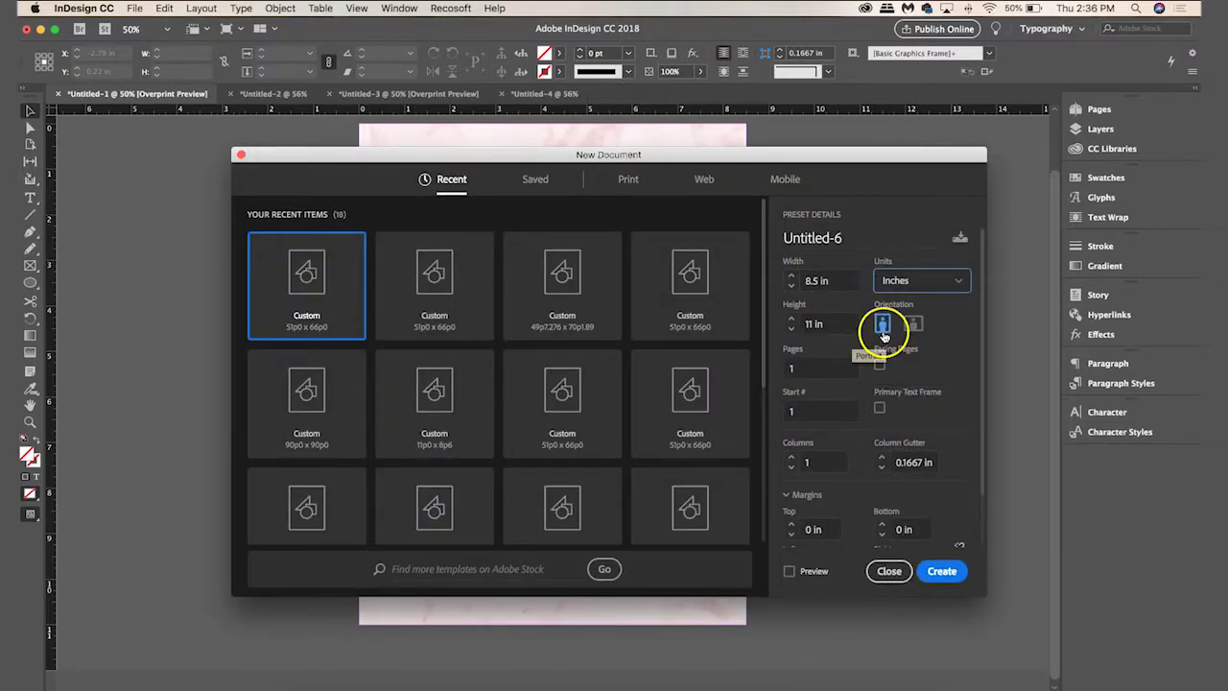
scroll(825, 365, "down", 3)
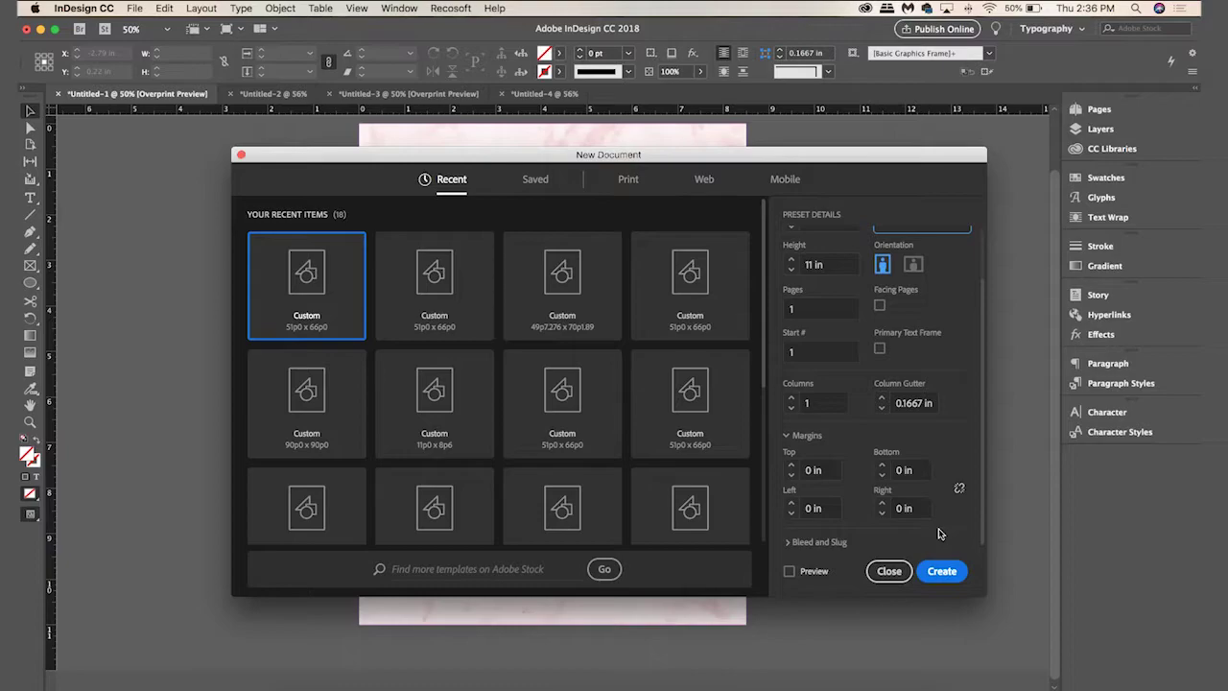
left_click(942, 571)
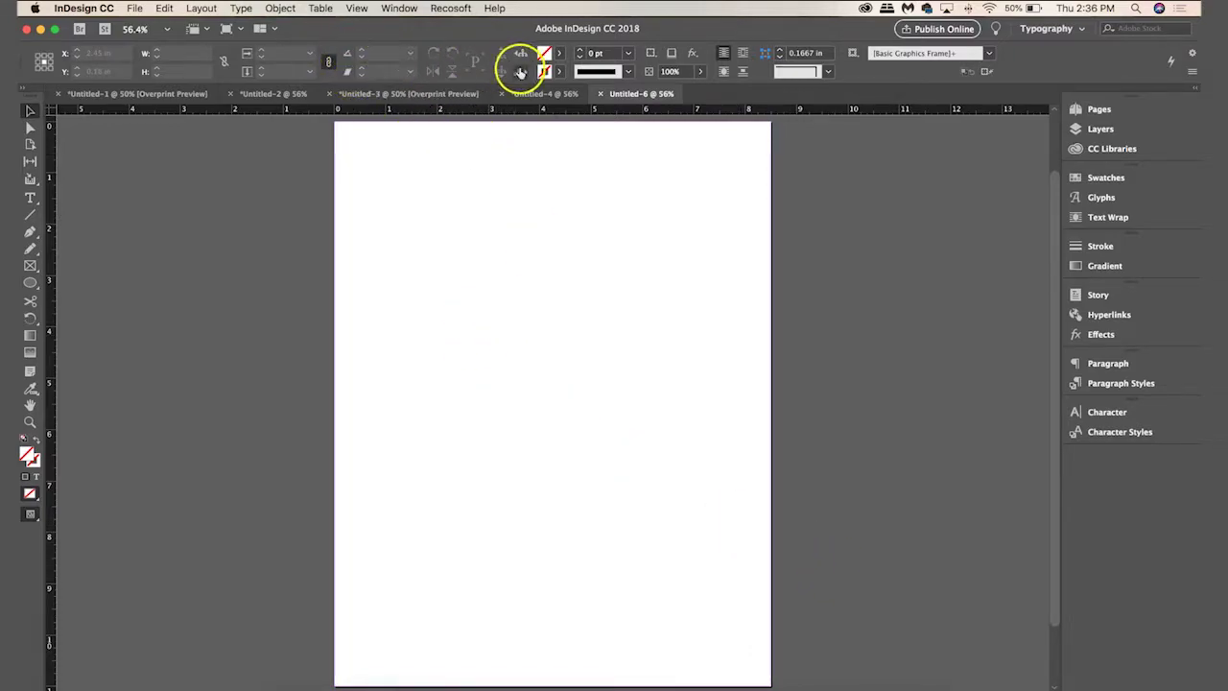
Add a colour swatch named Light Grey, based on Black, in RGB mode with hex value d0cdcd.
left_click(561, 54)
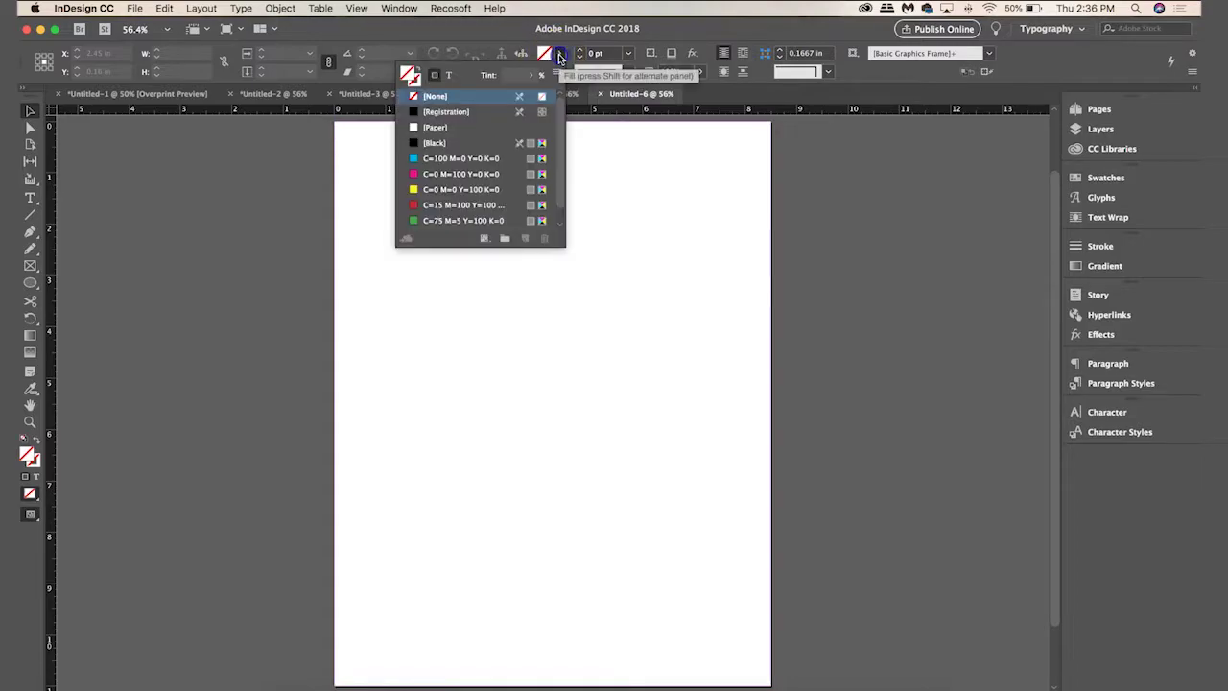
left_click(456, 142)
left_click(523, 239)
double_click(480, 224)
type("Light Grey")
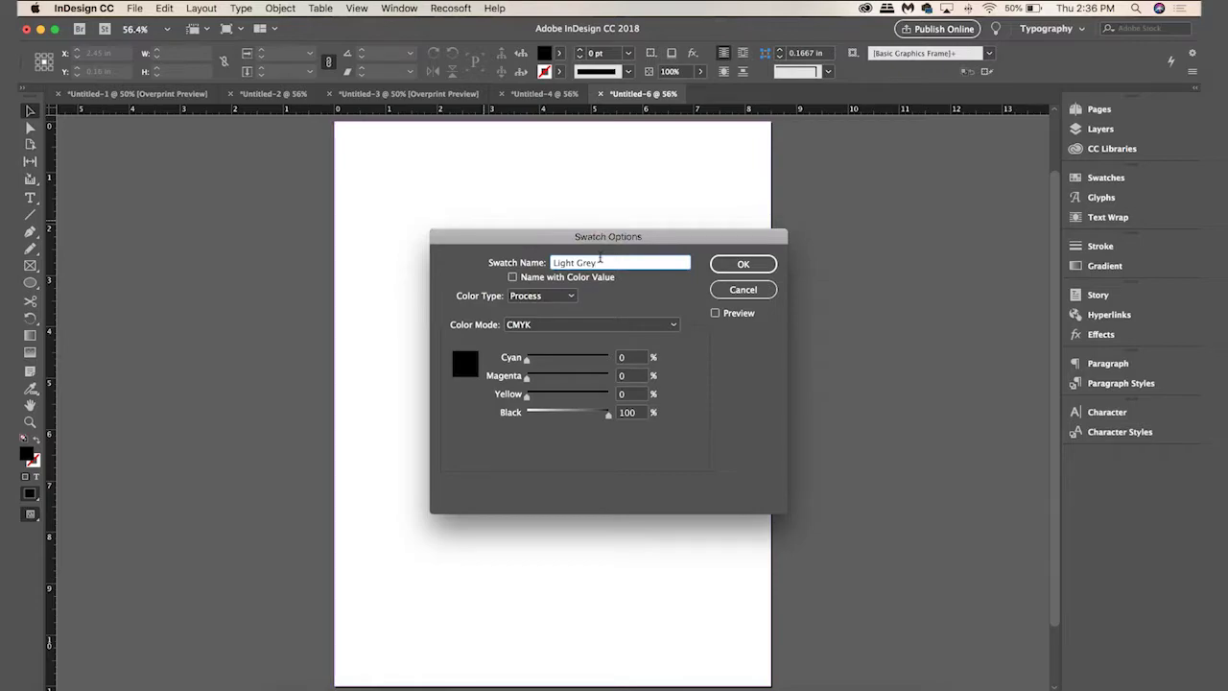
left_click(616, 325)
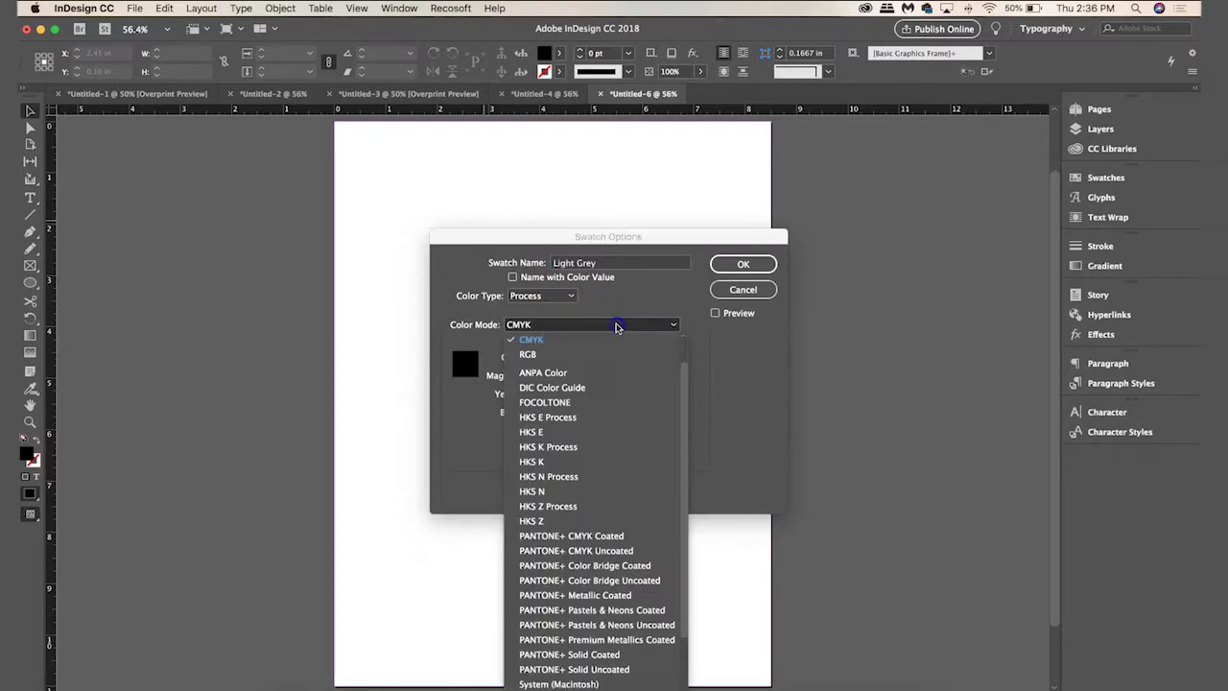
left_click(602, 354)
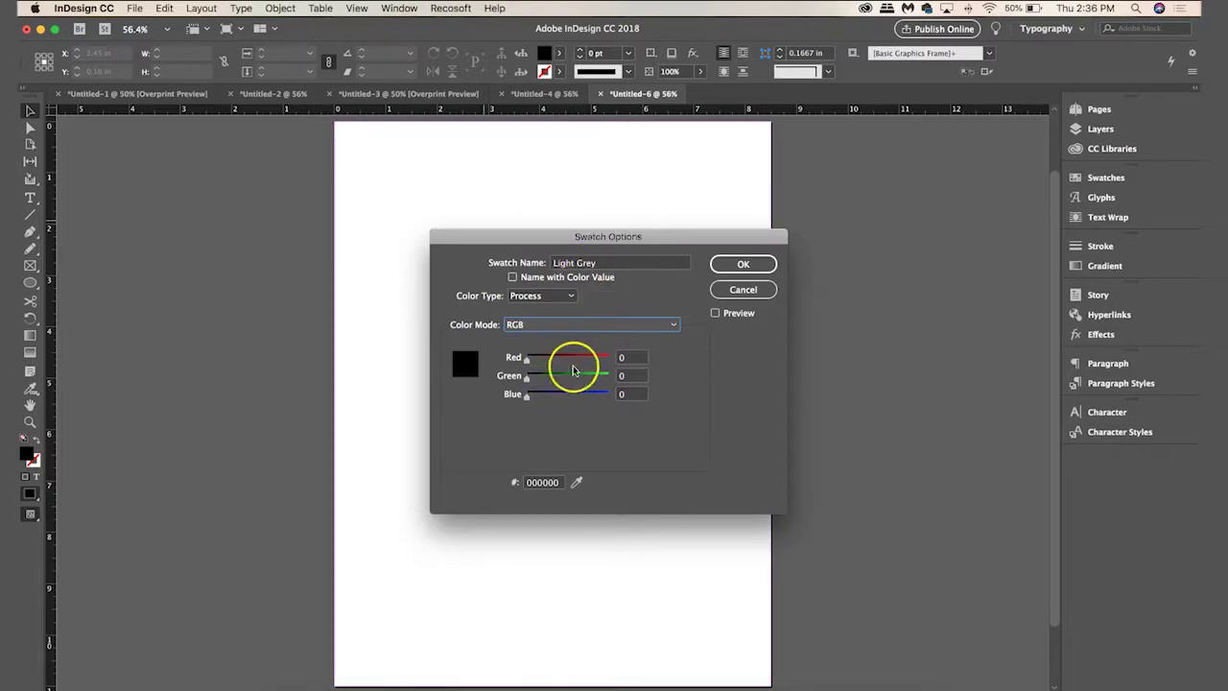
left_click(547, 483)
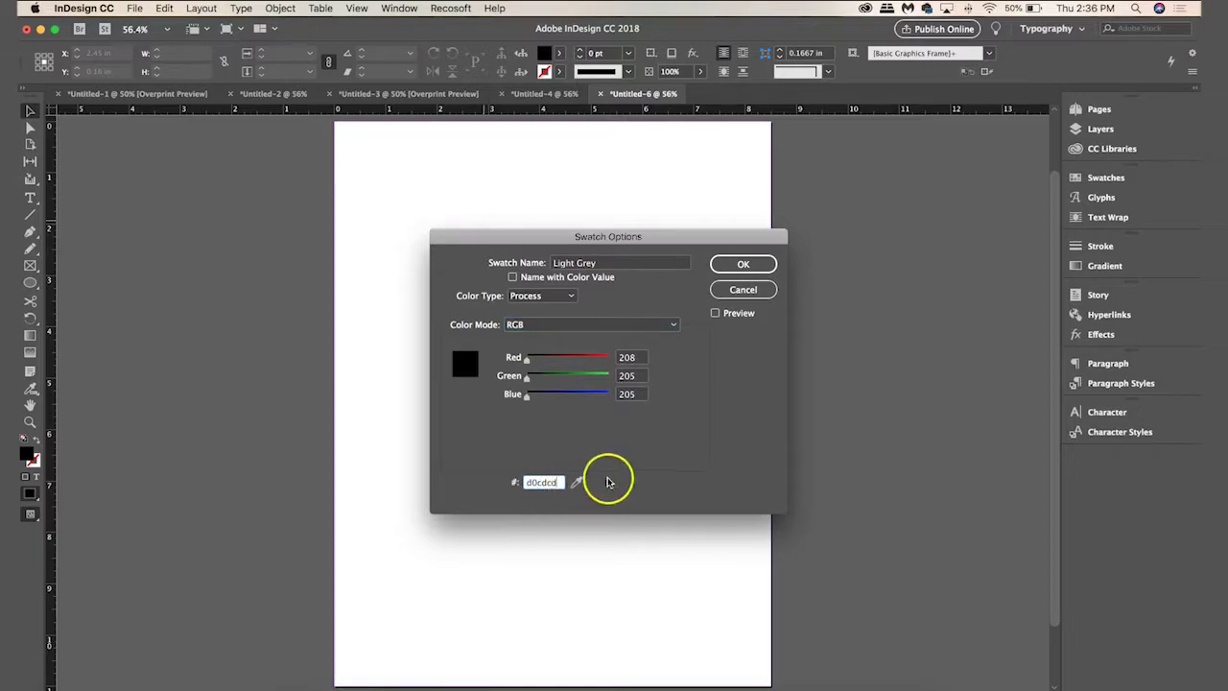
left_click(742, 271)
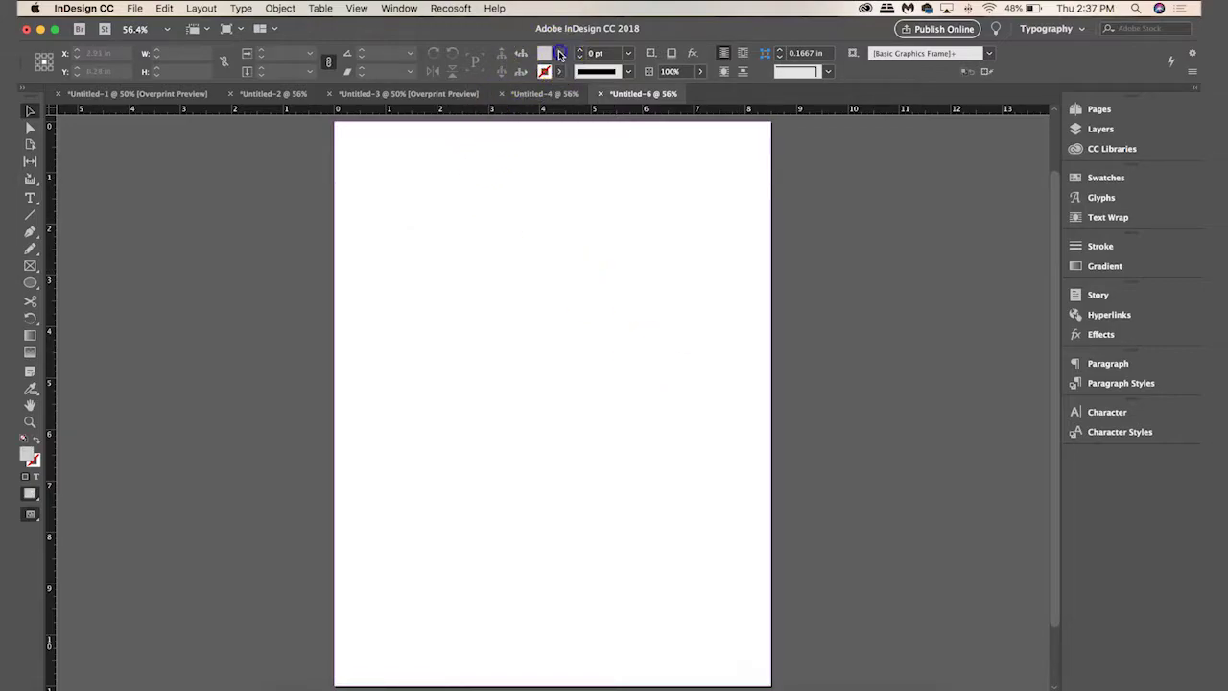
Check the Light Grey swatch's colour mode and hex value in its options.
left_click(559, 54)
double_click(471, 227)
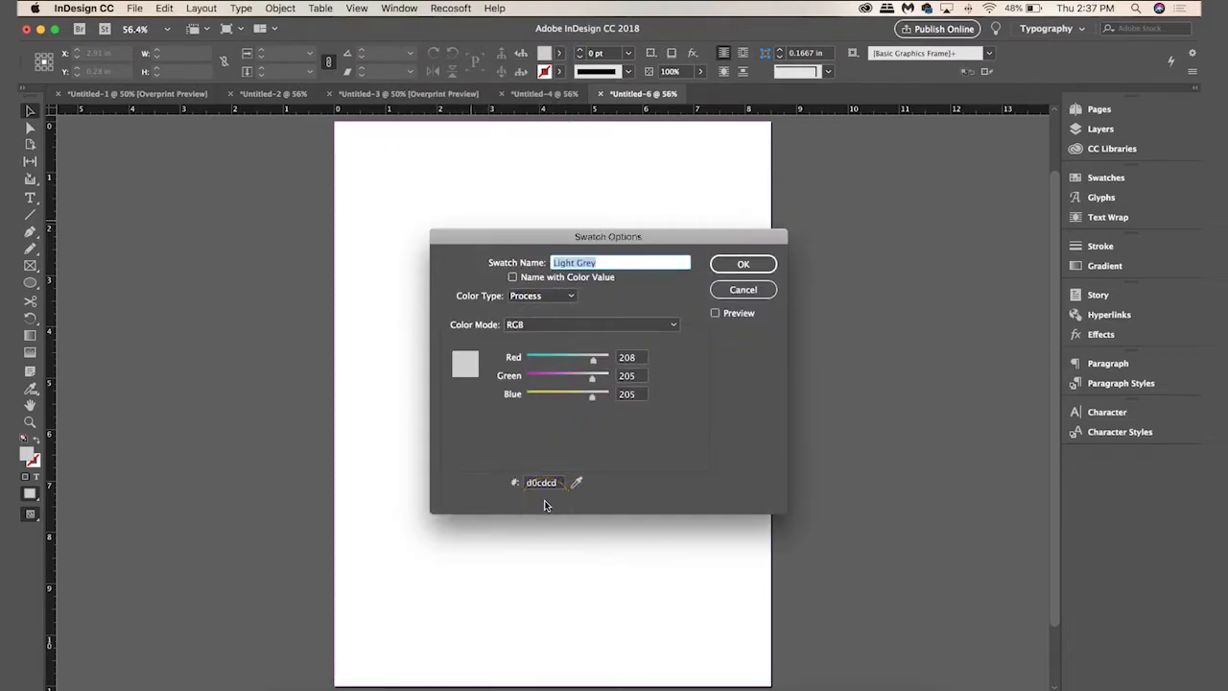
left_click(743, 265)
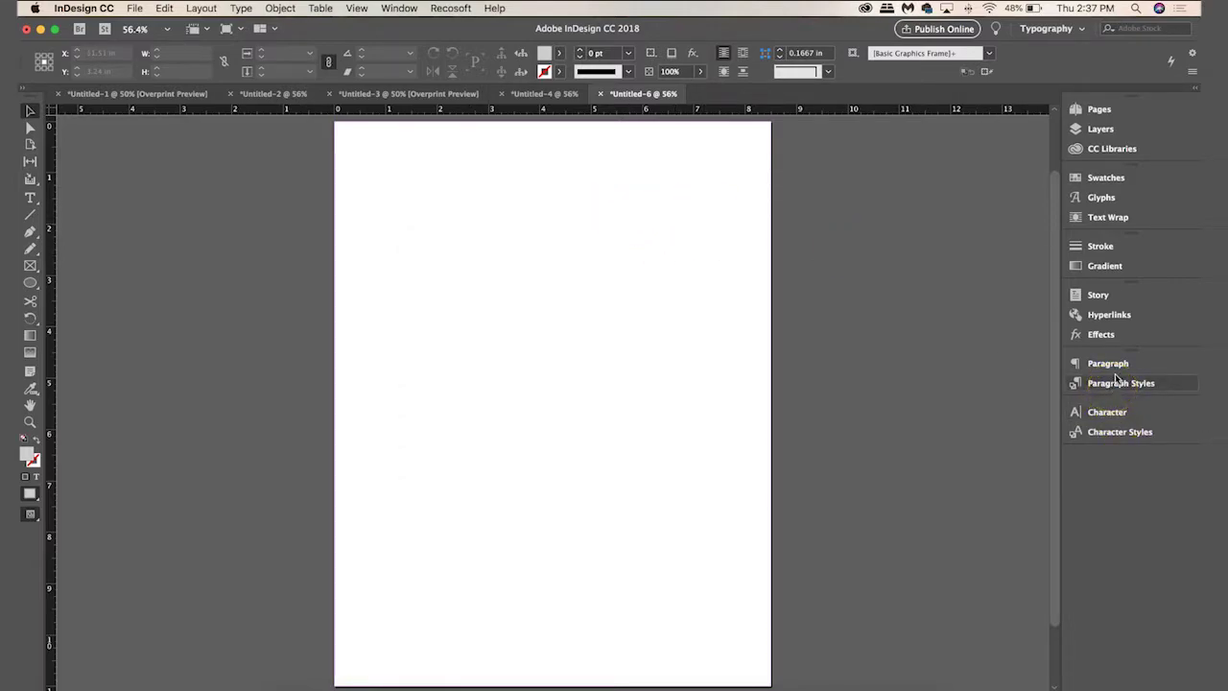
Create a new paragraph style and name it Lined Notes.
left_click(399, 8)
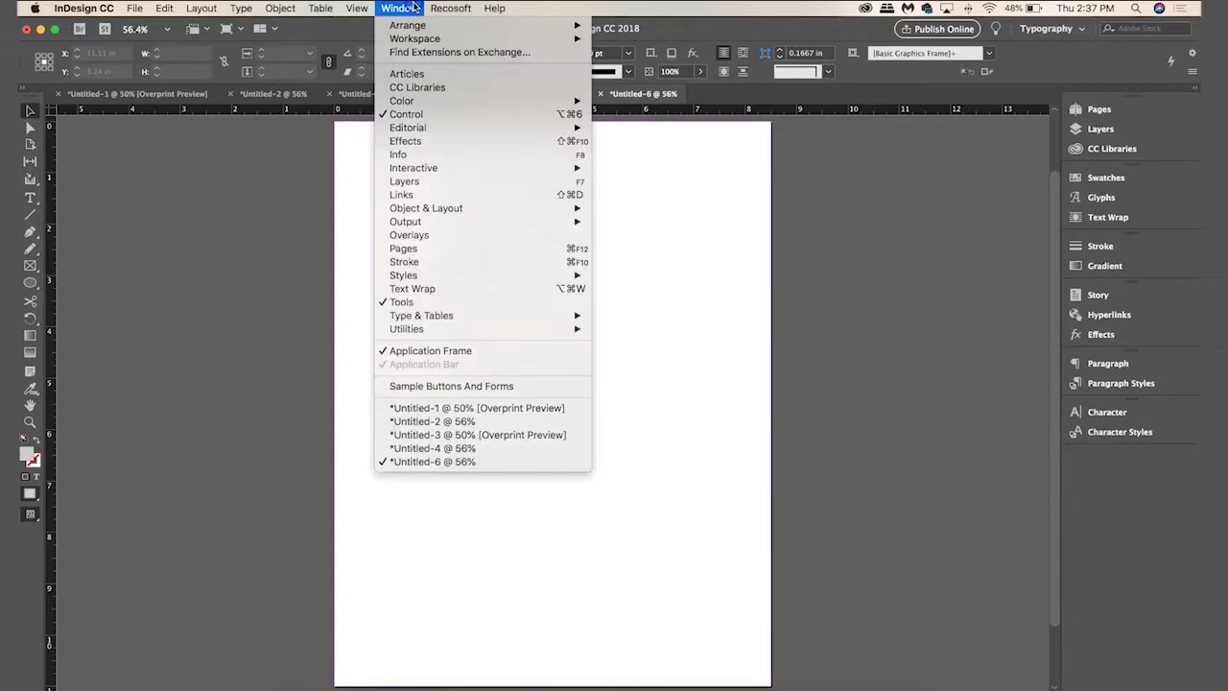
mouse_move(455, 317)
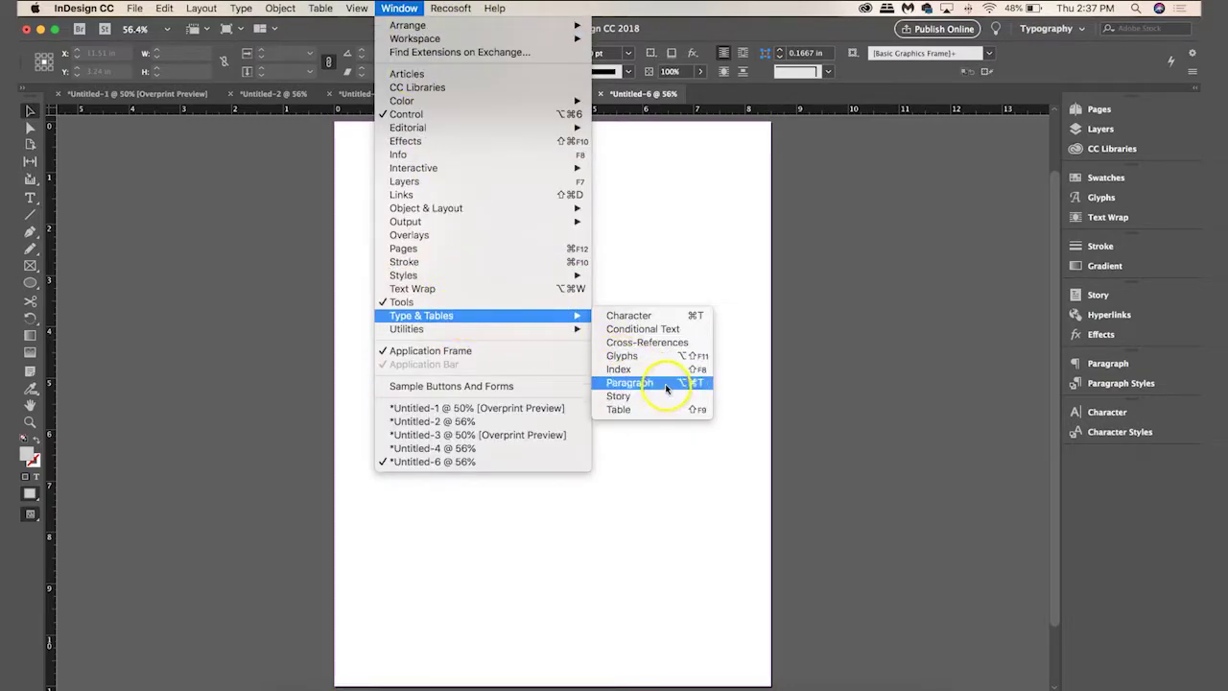
left_click(1119, 385)
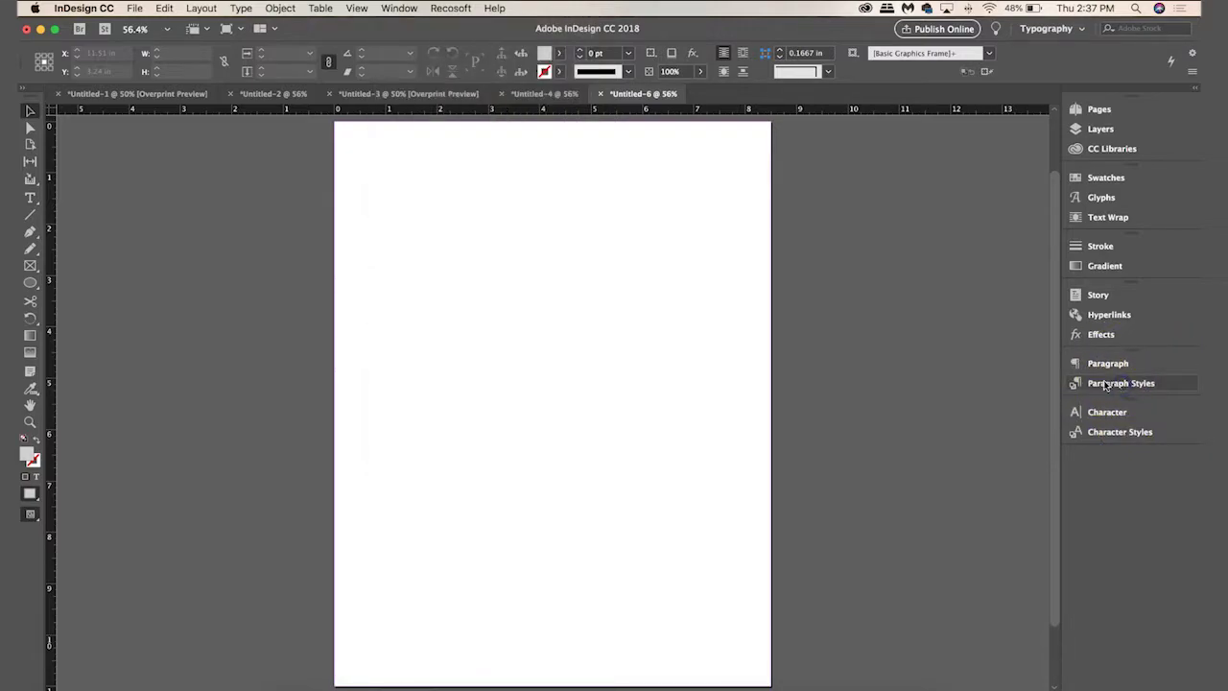
left_click(1107, 386)
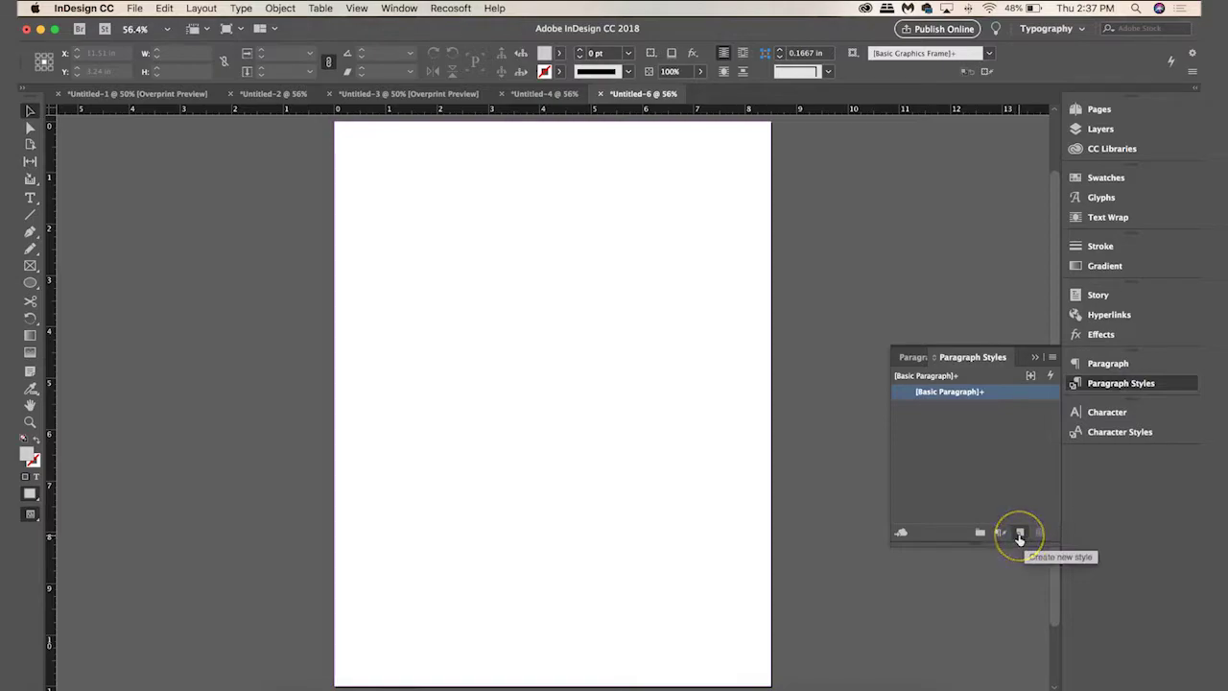
left_click(1019, 533)
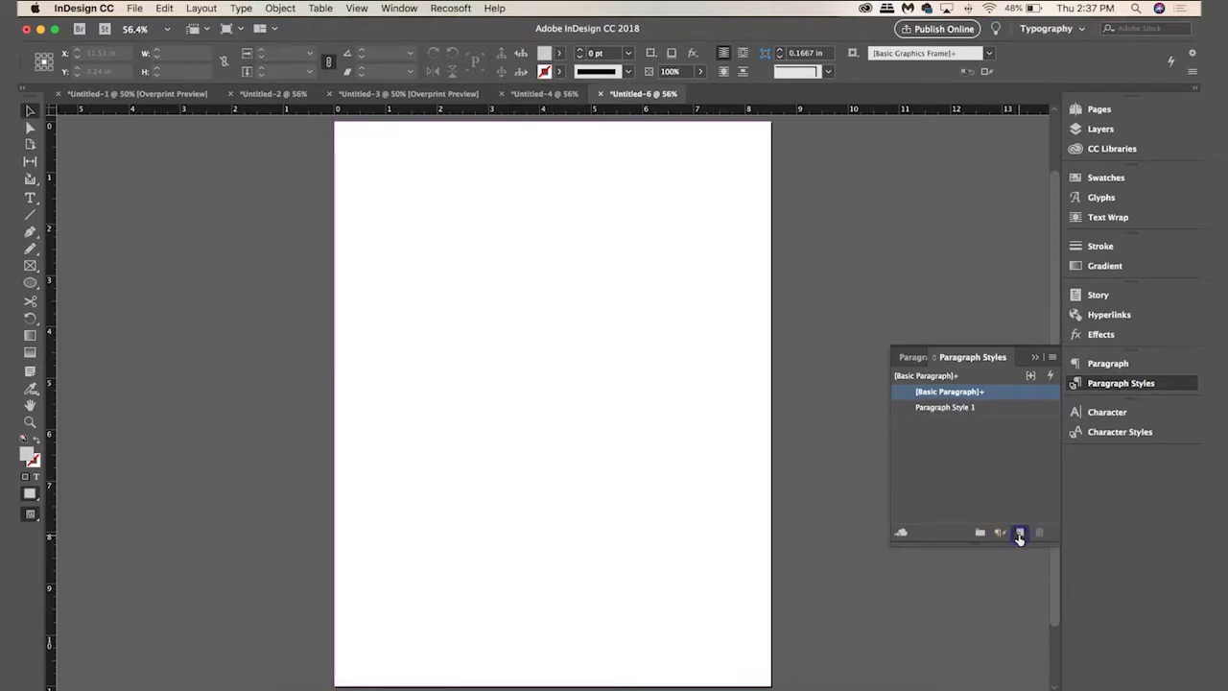
left_click(961, 410)
left_click(962, 409)
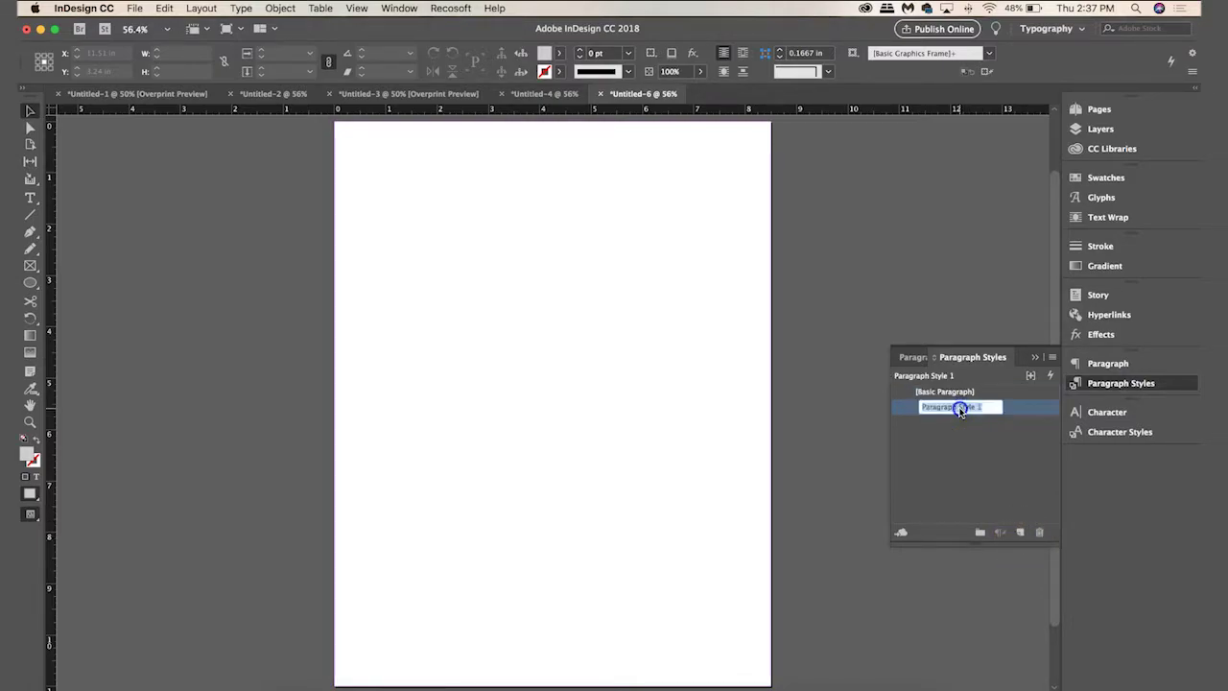
left_click_drag(978, 408, 877, 408)
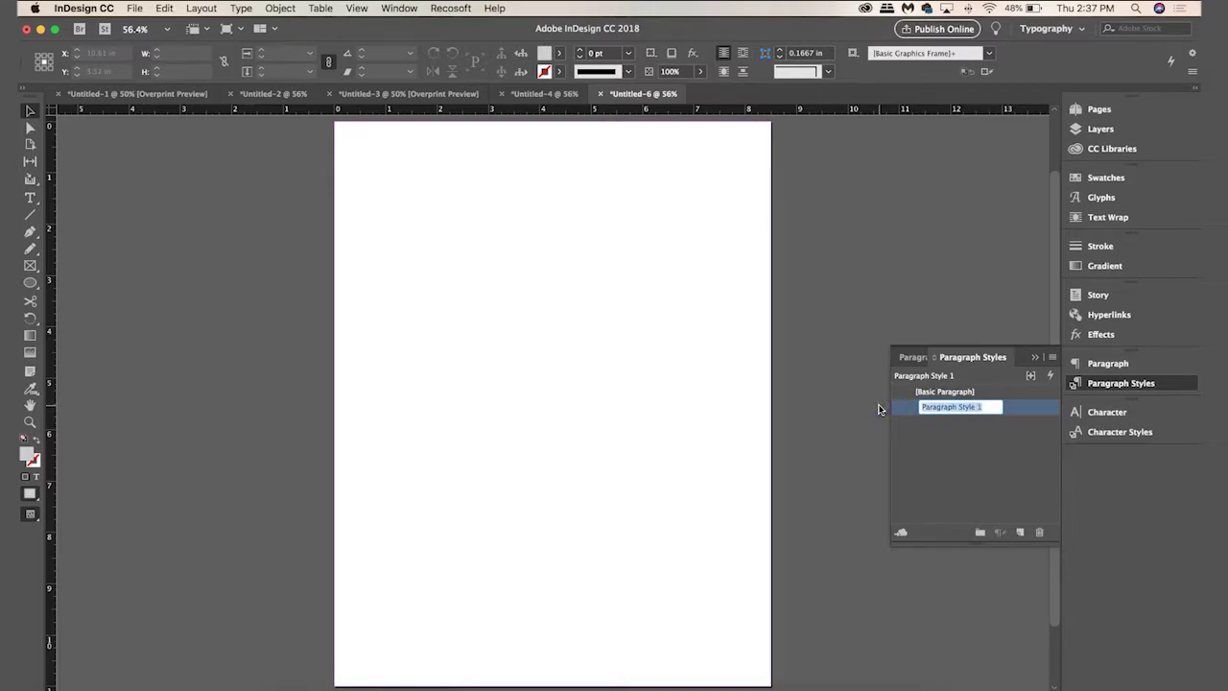
type("Lined No")
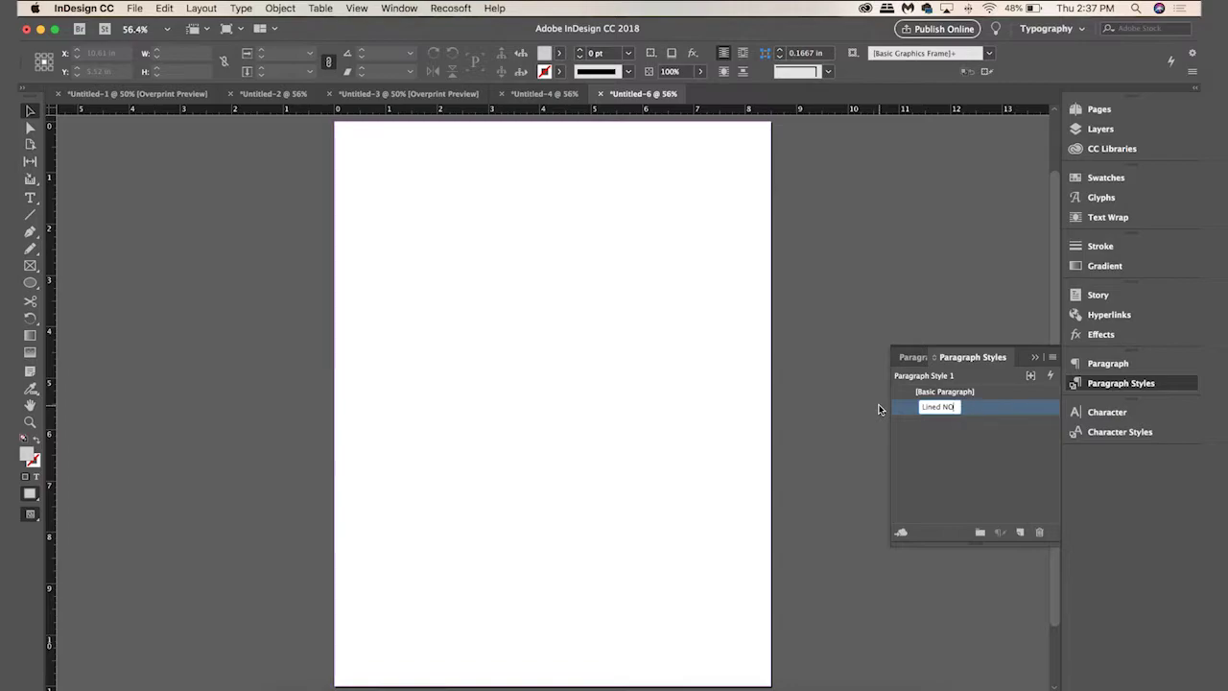
type("tes")
key("Return")
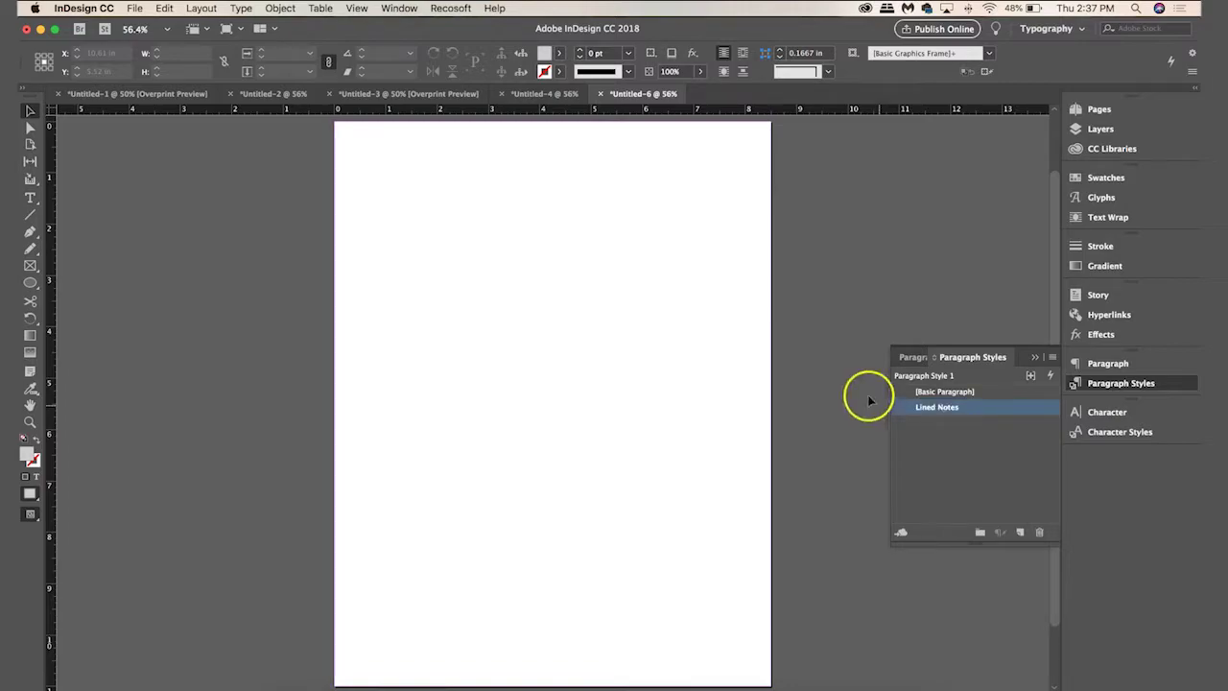
Turn on the Rule Above for the Lined Notes paragraph style and set its color to Light Grey.
left_click(938, 413)
double_click(937, 413)
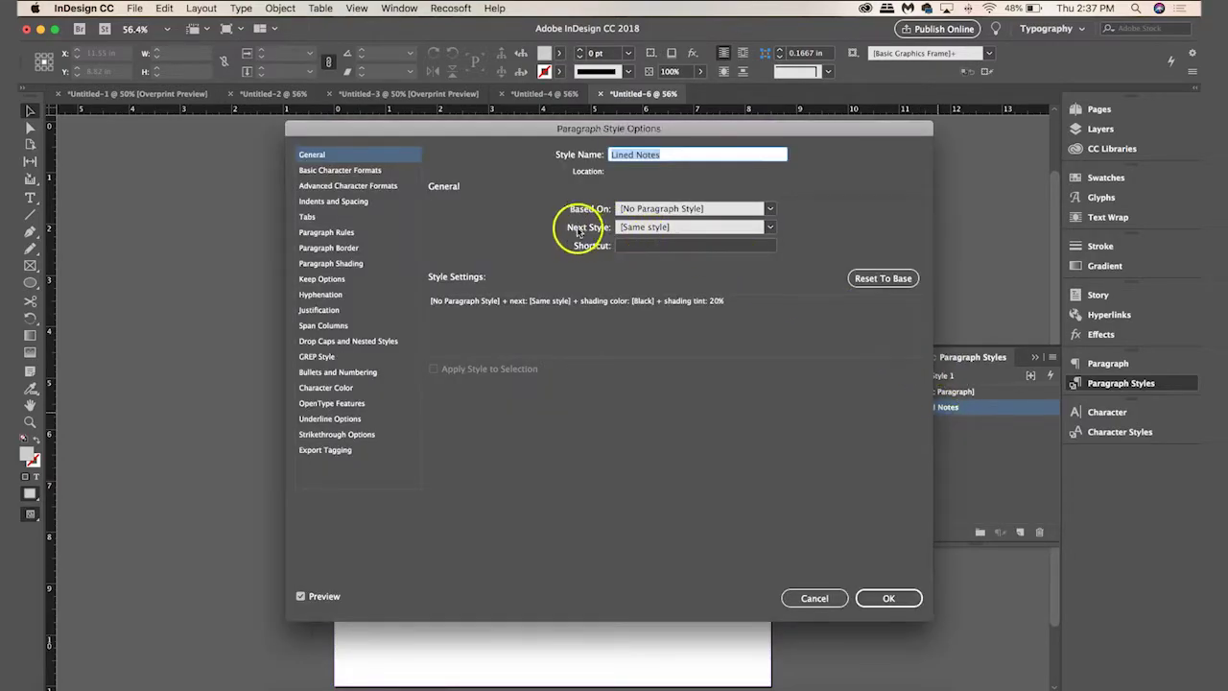
left_click(363, 234)
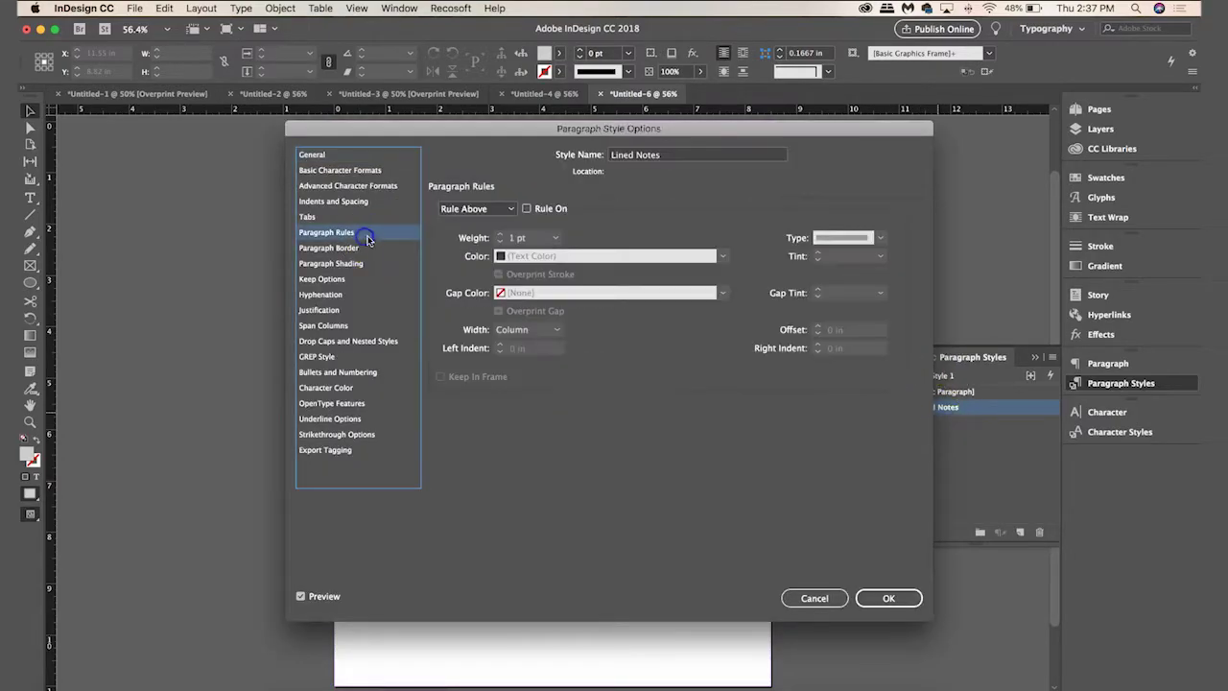
left_click(525, 209)
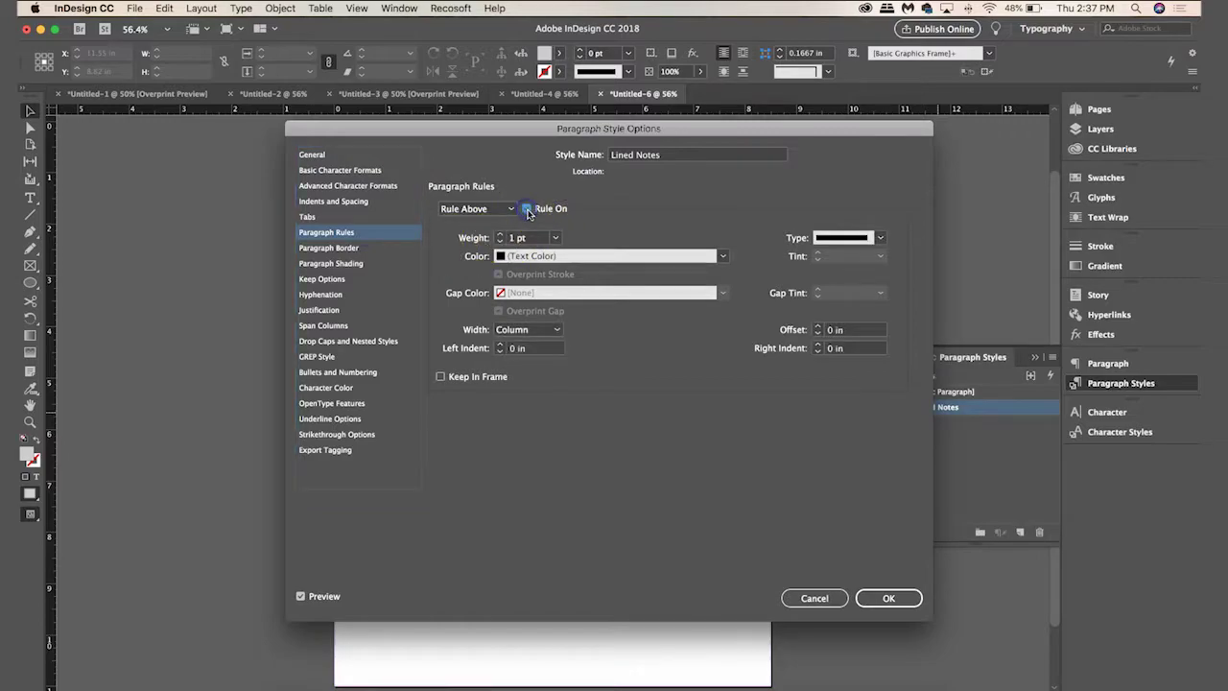
left_click(721, 256)
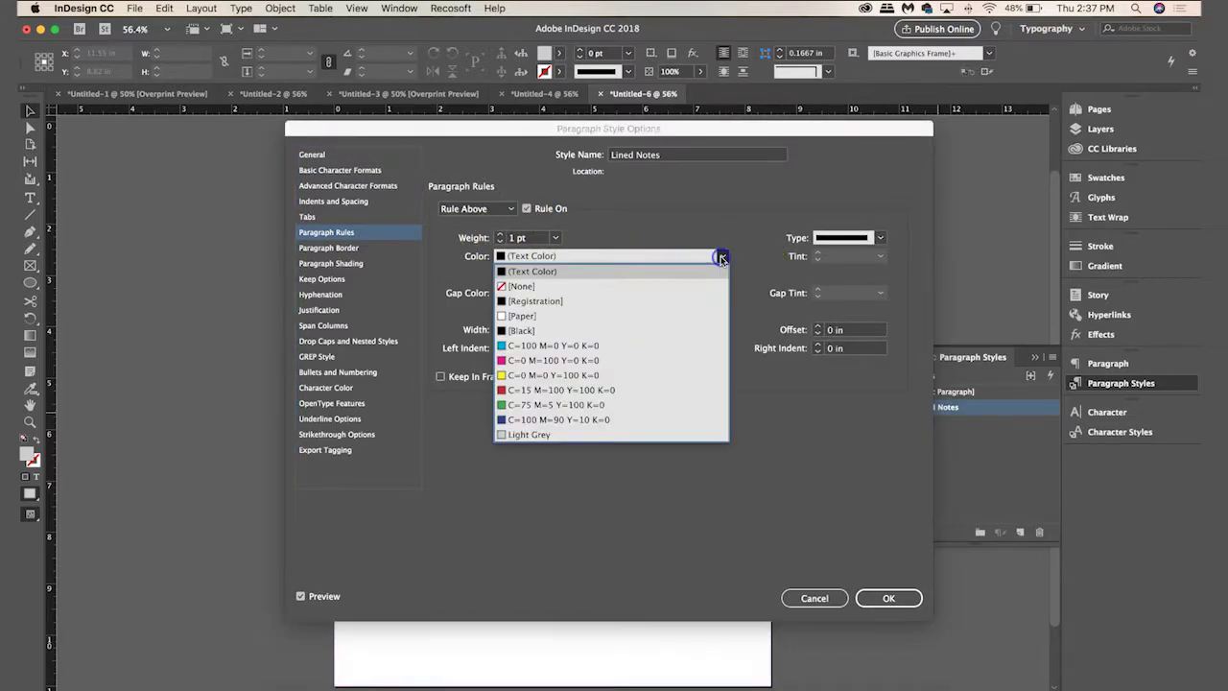
left_click(535, 434)
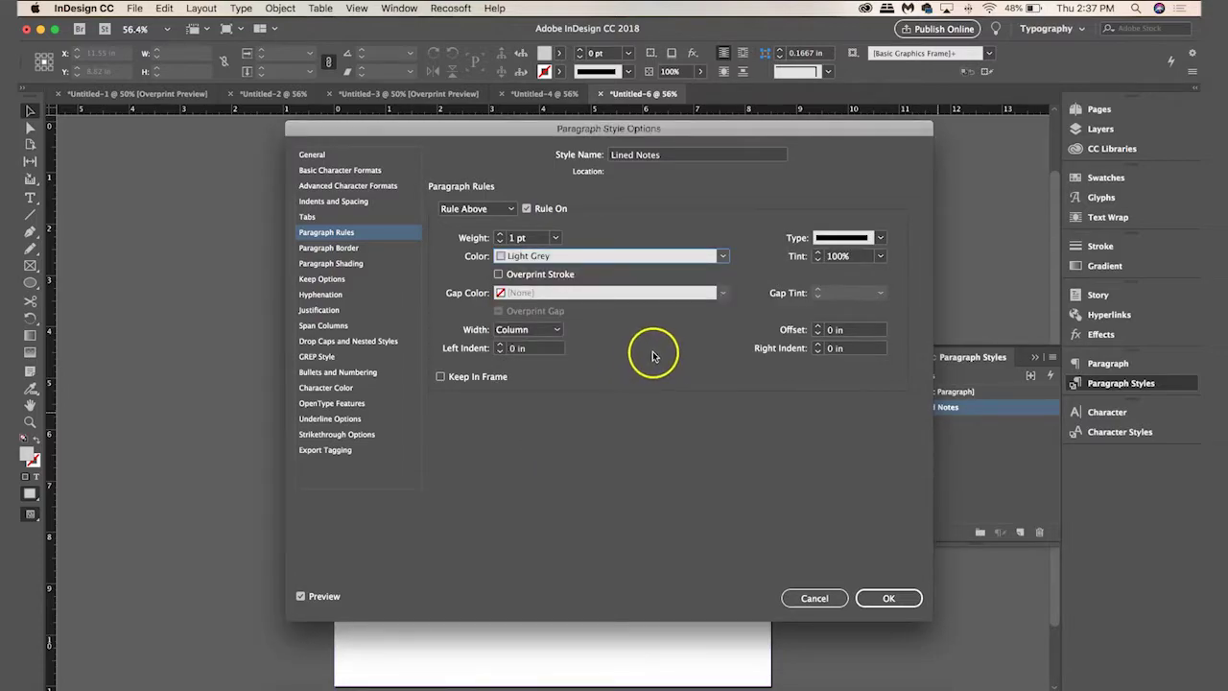
Set the Lined Notes style's font size to 18 pt and apply the style options.
left_click(341, 170)
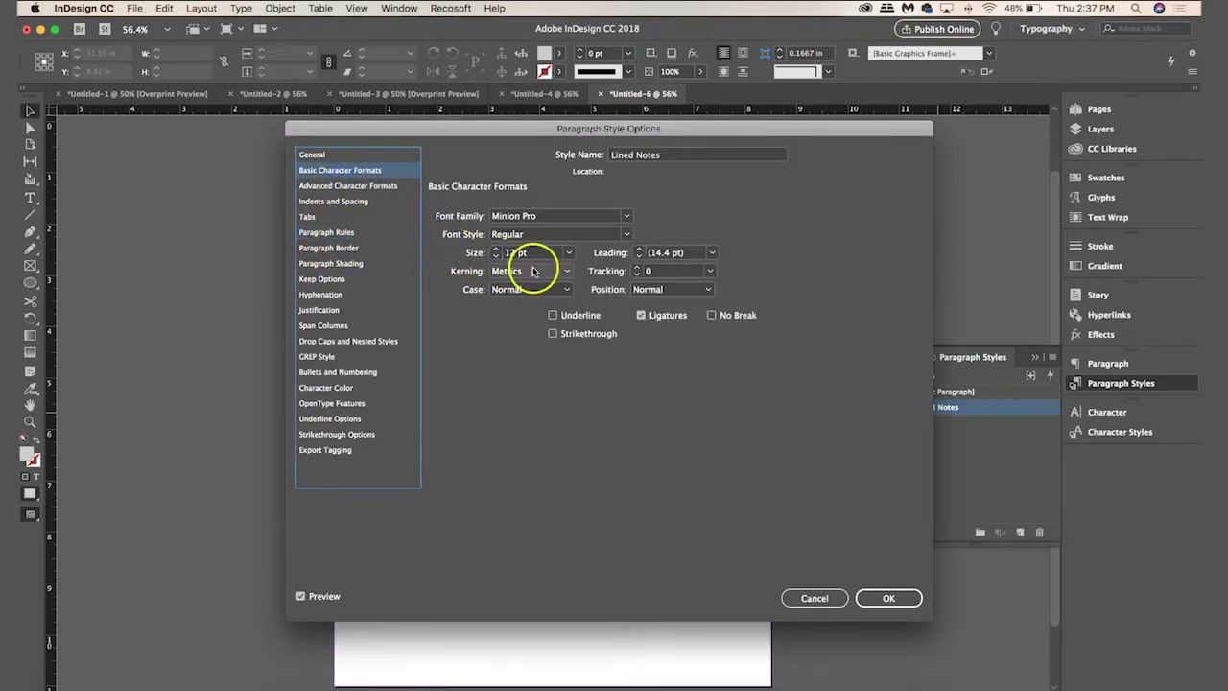
left_click(566, 254)
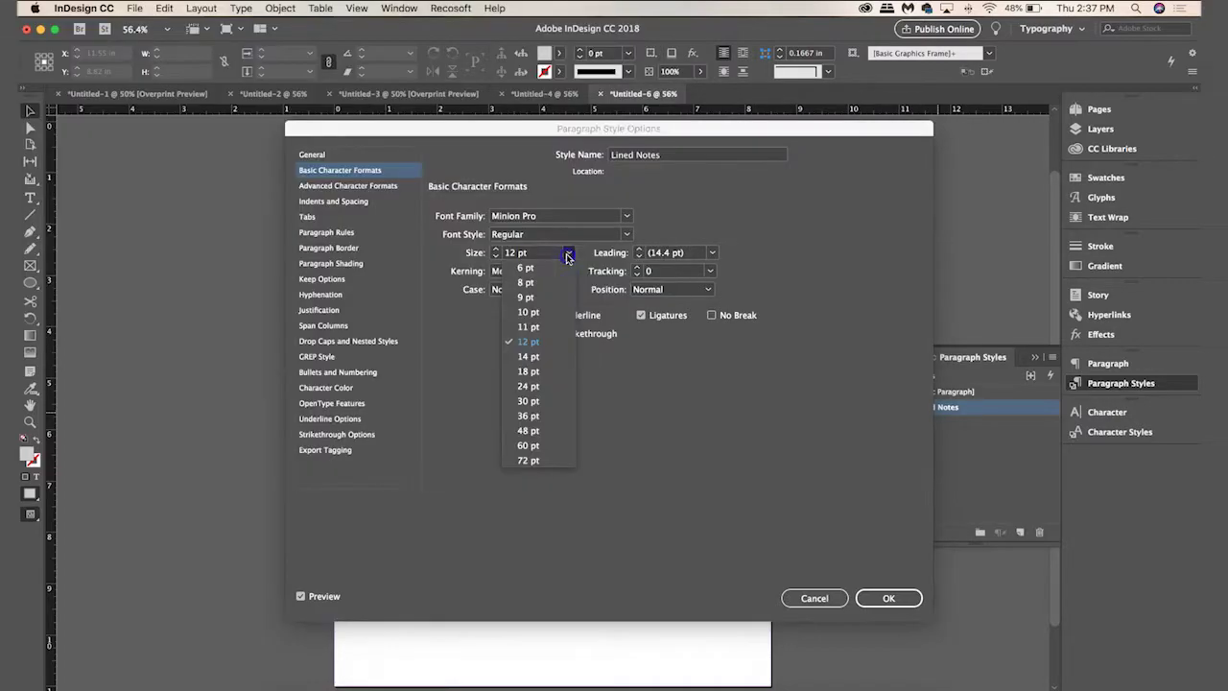
left_click(555, 372)
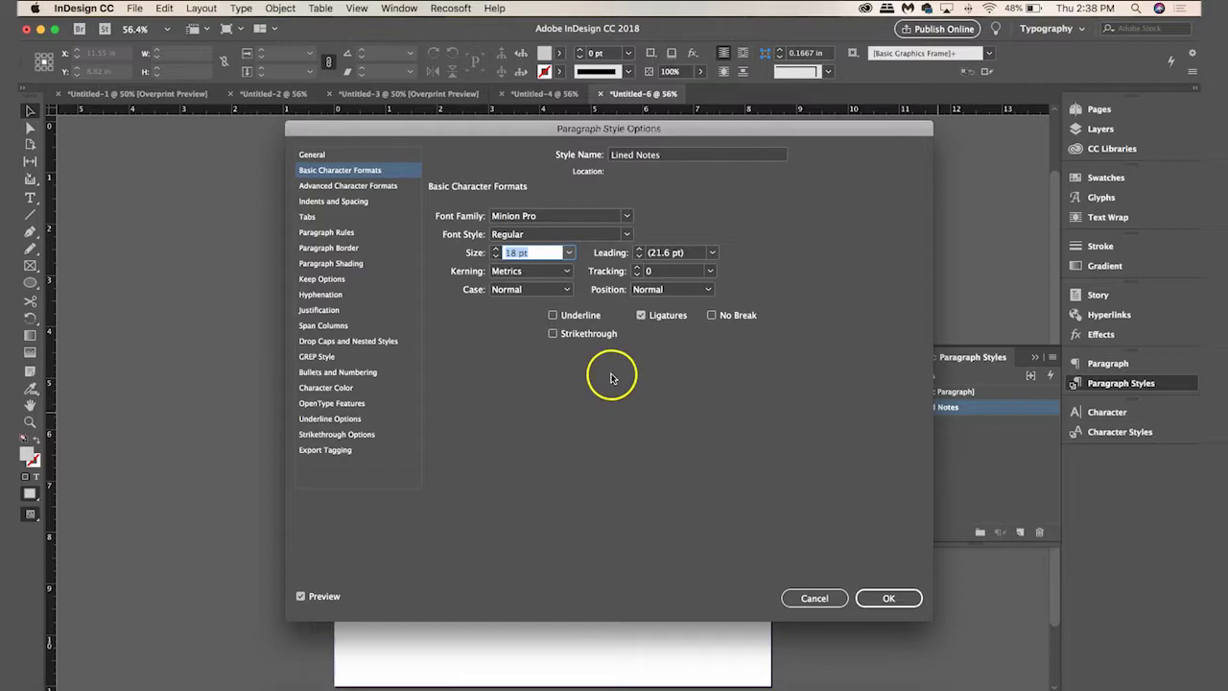
left_click(881, 597)
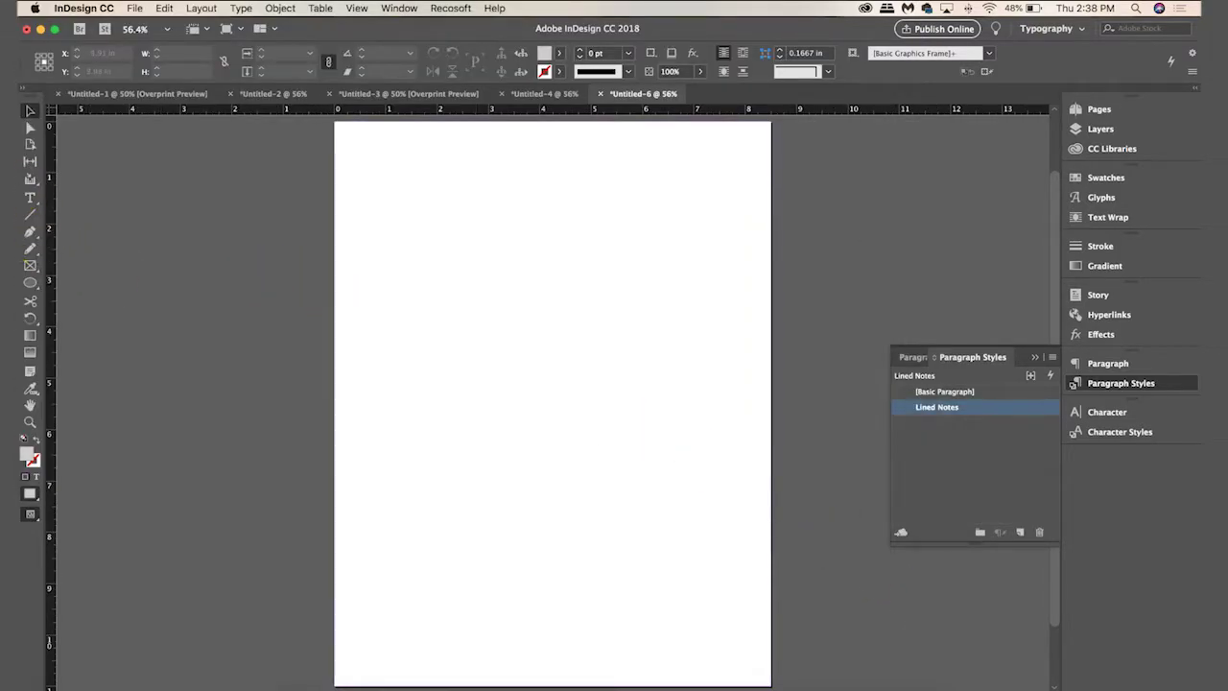
Draw a text frame covering the whole page and fill it to the bottom edge with empty Lined Notes paragraphs.
left_click(30, 199)
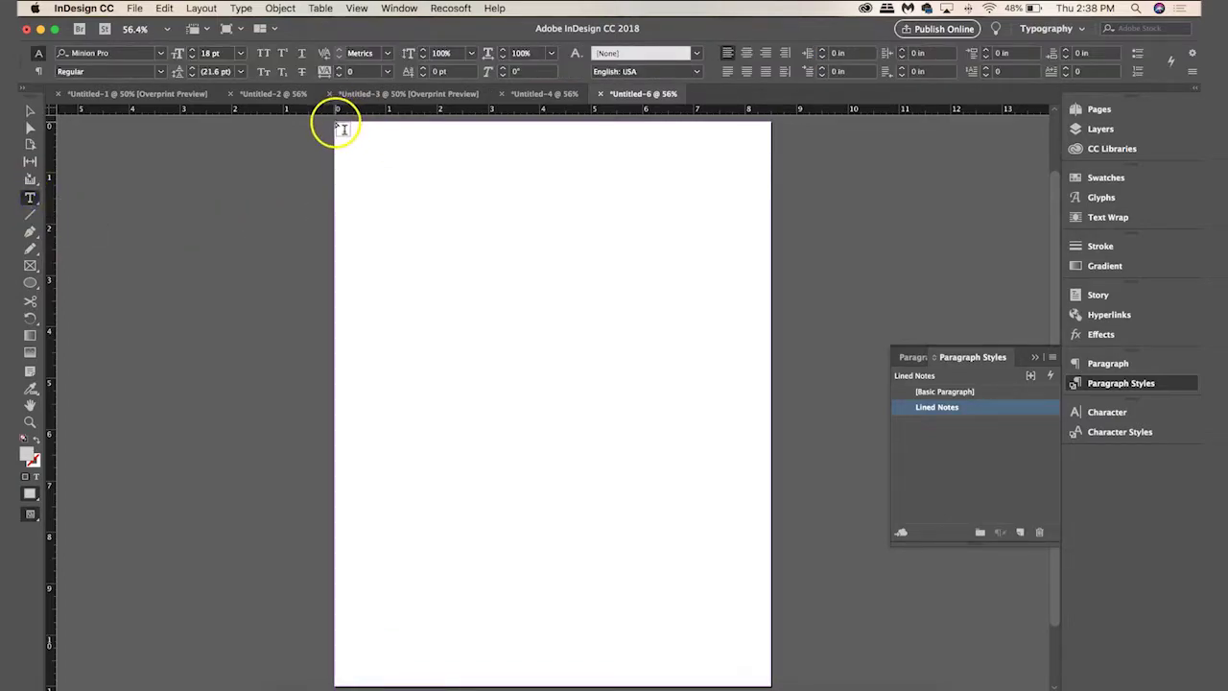
left_click_drag(335, 122, 770, 663)
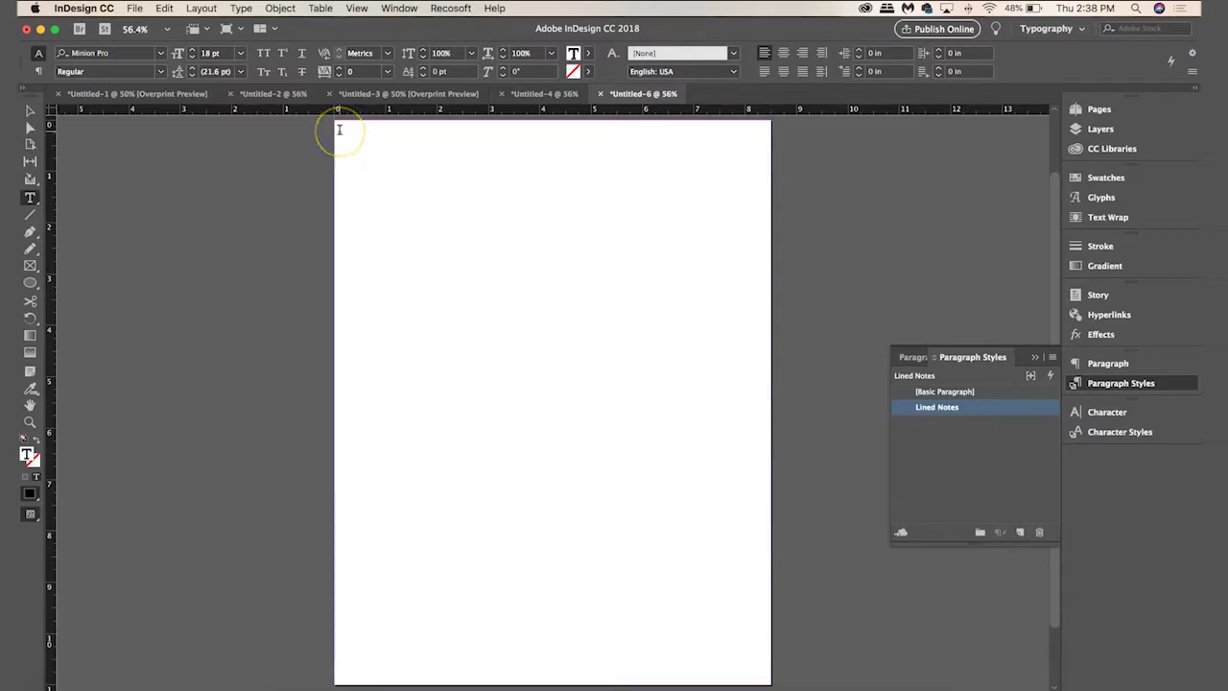
key("Return")
key("Return")
key("Return")
key("Return")
key("Return")
key("Return")
key("Return")
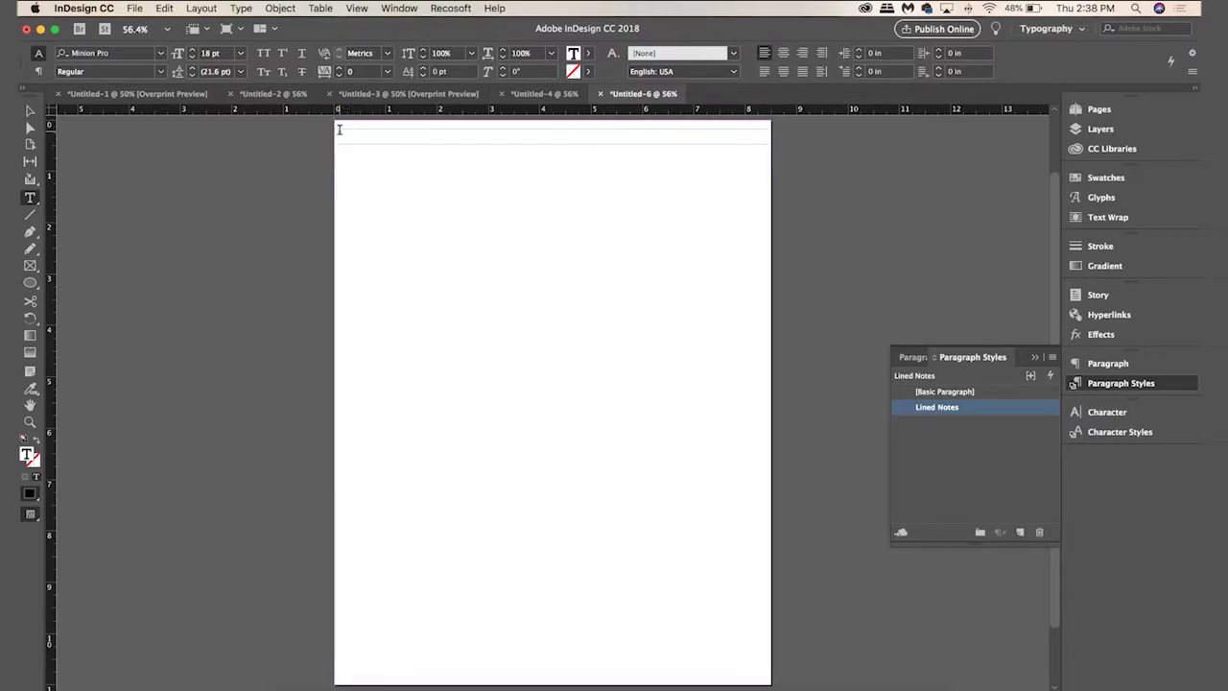
key("Return")
key("Return")
key("Return")
key("Return")
key("Return")
key("Return")
key("Return")
key("Return")
key("Return")
key("Return")
key("Return")
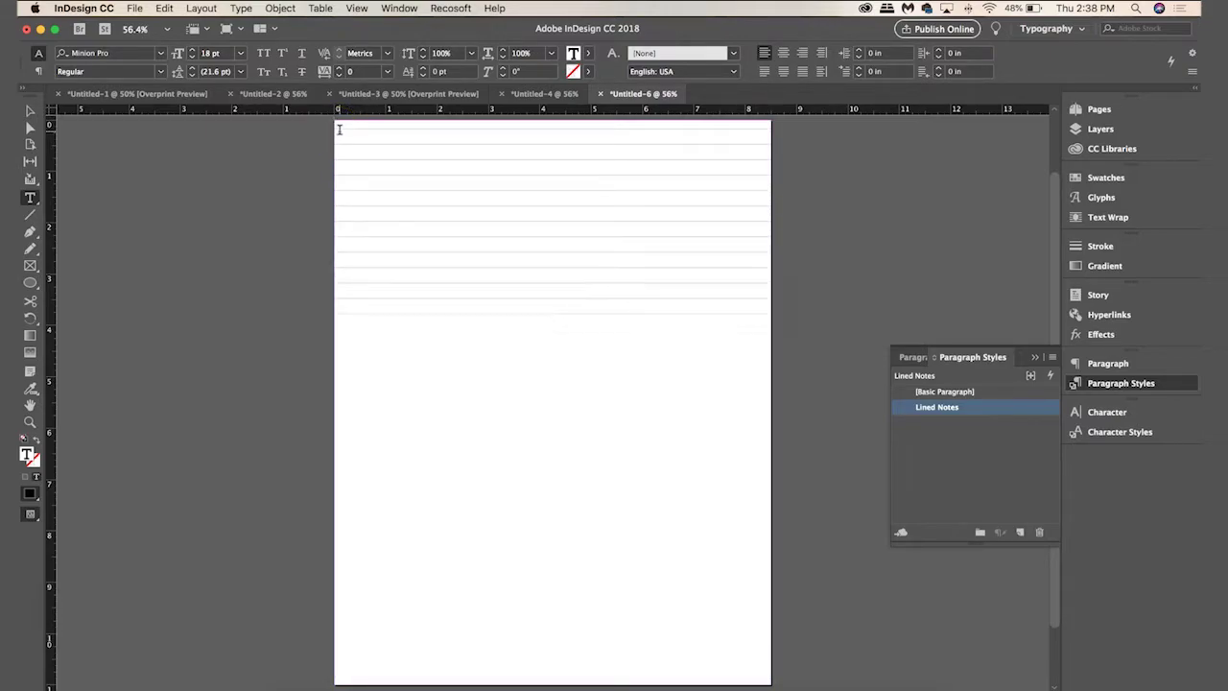
key("Return")
key("Return")
key("Return")
key("Return")
key("Return")
key("Return")
key("Return")
key("Return")
key("Return")
key("Return")
key("Return")
key("Return")
key("Return")
key("Return")
key("Return")
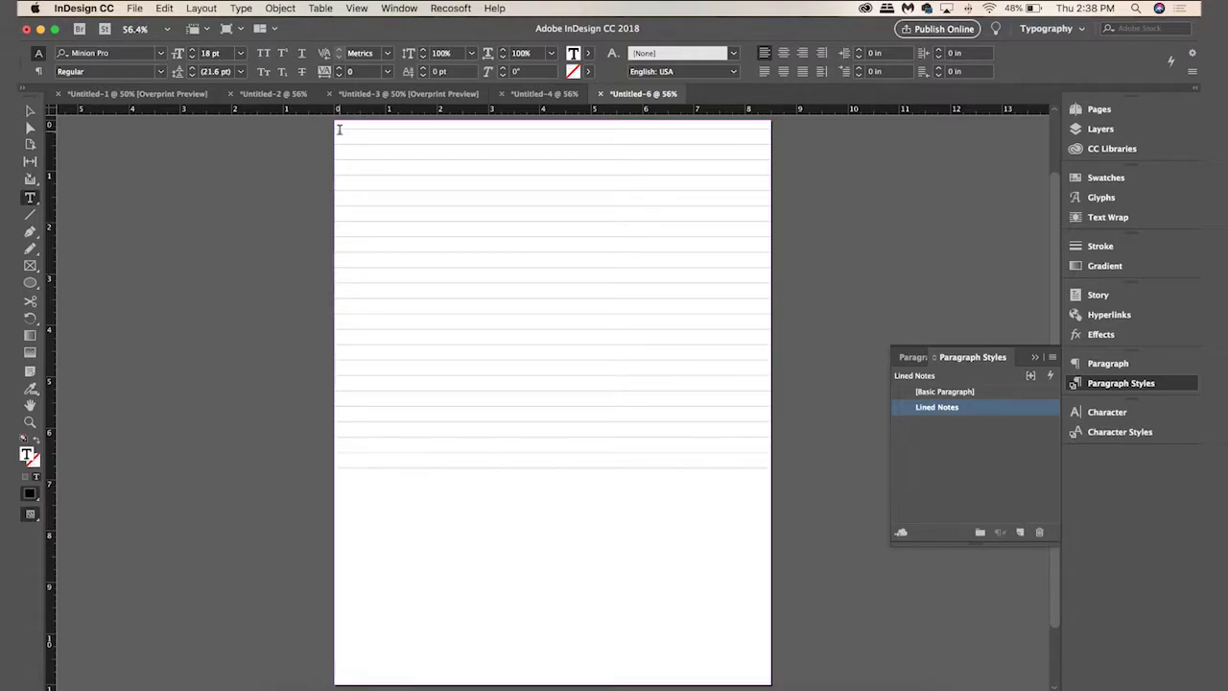
key("Return")
key("Return")
key("Return")
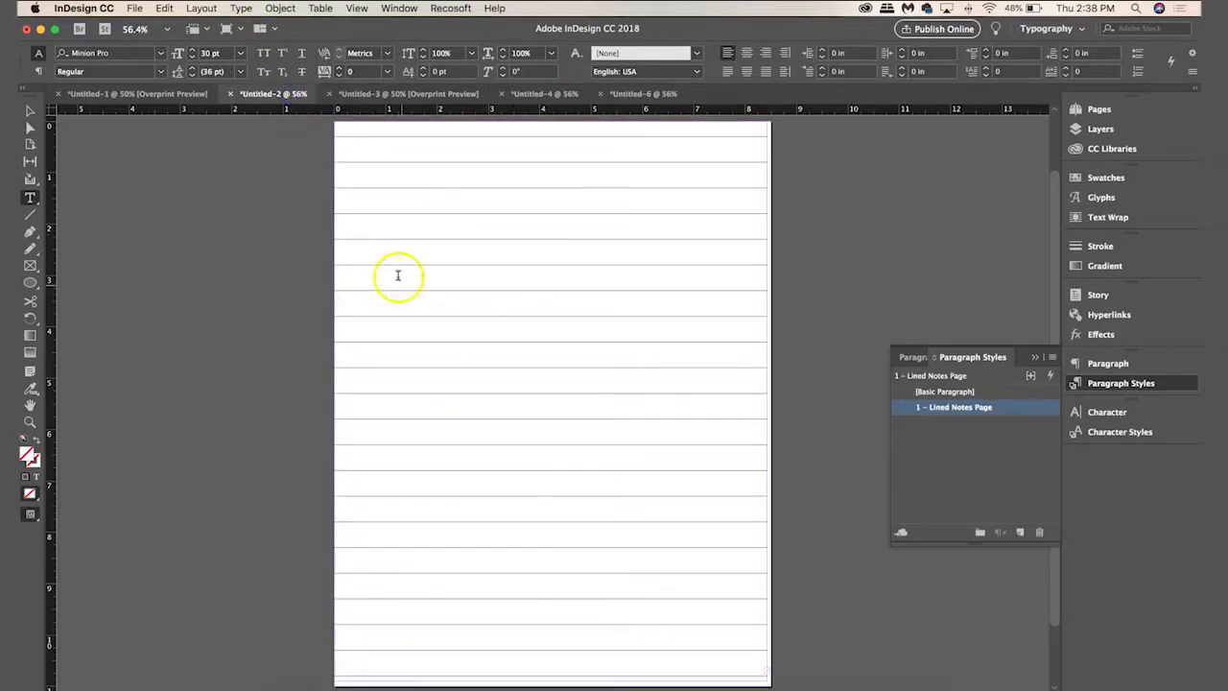
In Untitled-6, select all the lined paragraphs and set the Lined Notes style's font size to 24 pt, keeping the page in view.
left_click(635, 93)
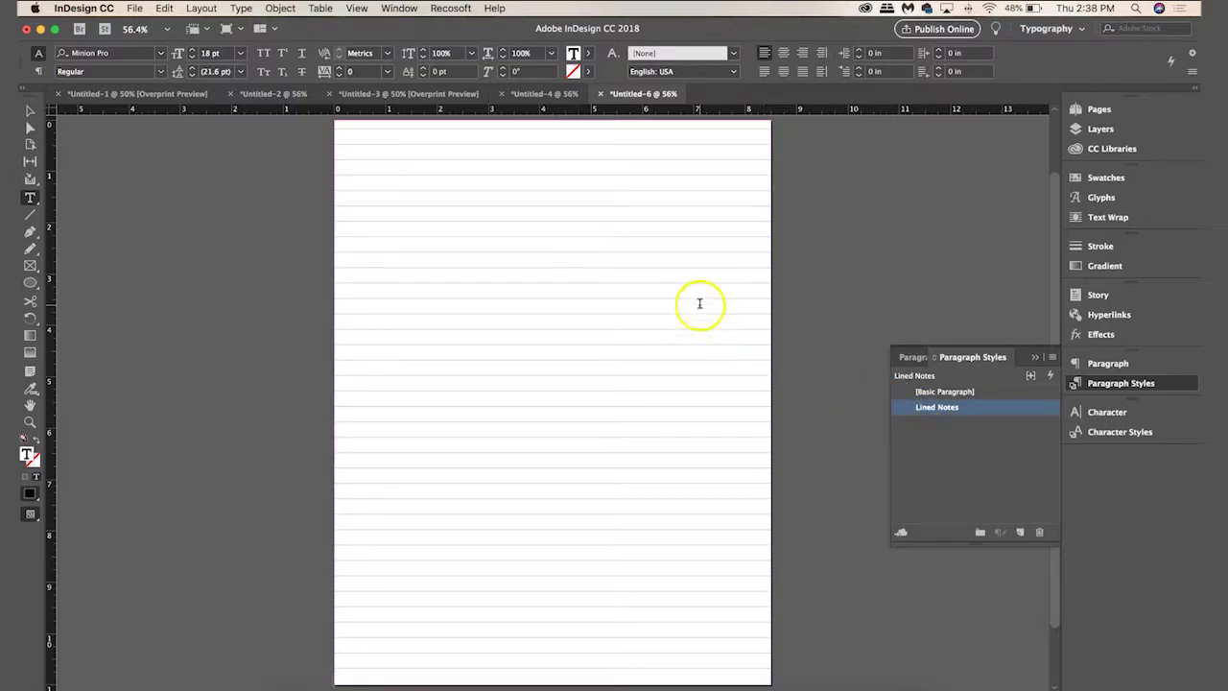
key("super+a")
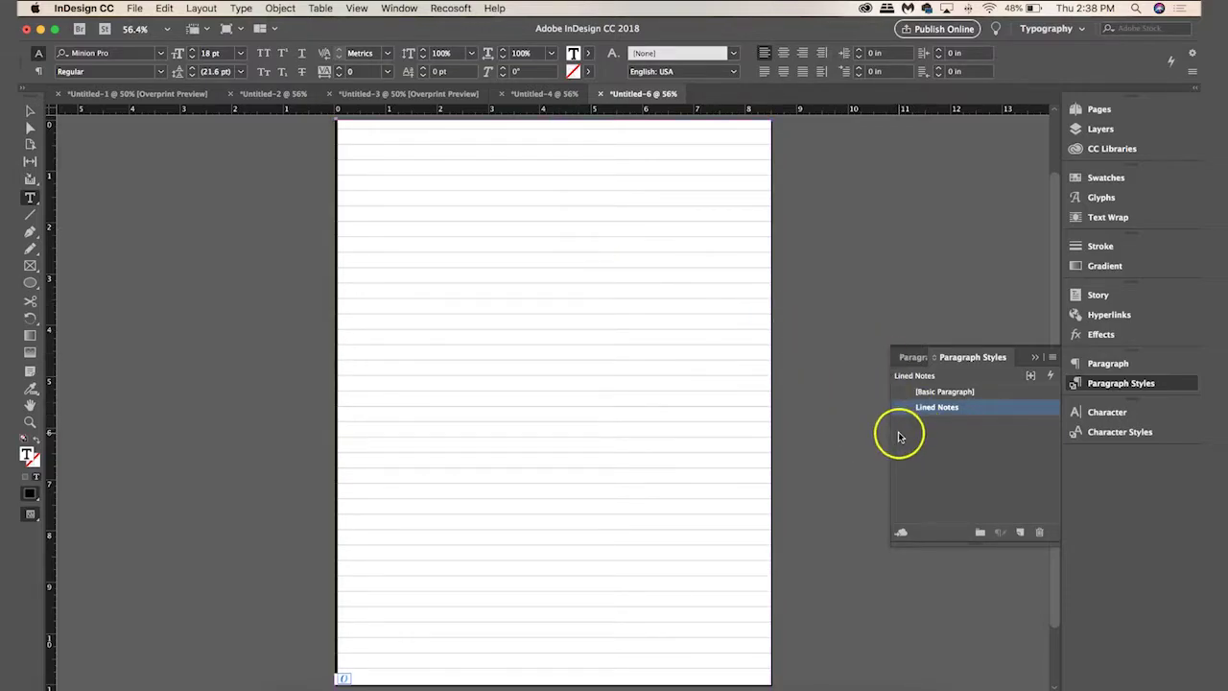
double_click(946, 420)
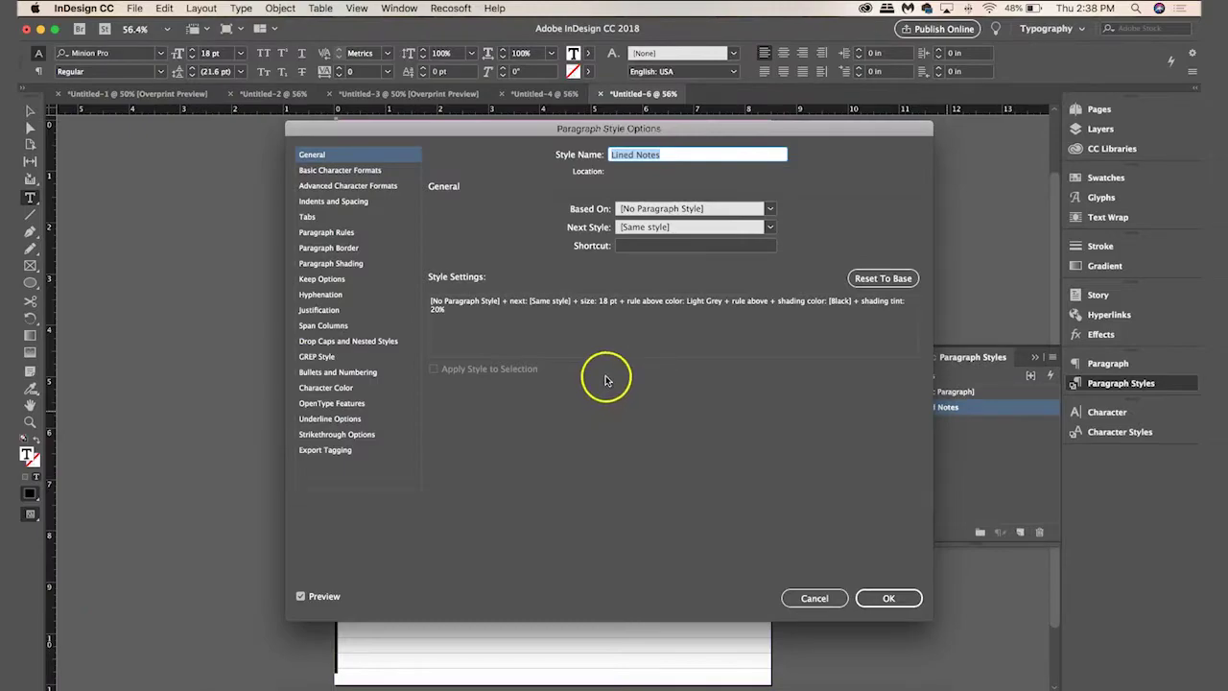
left_click(353, 173)
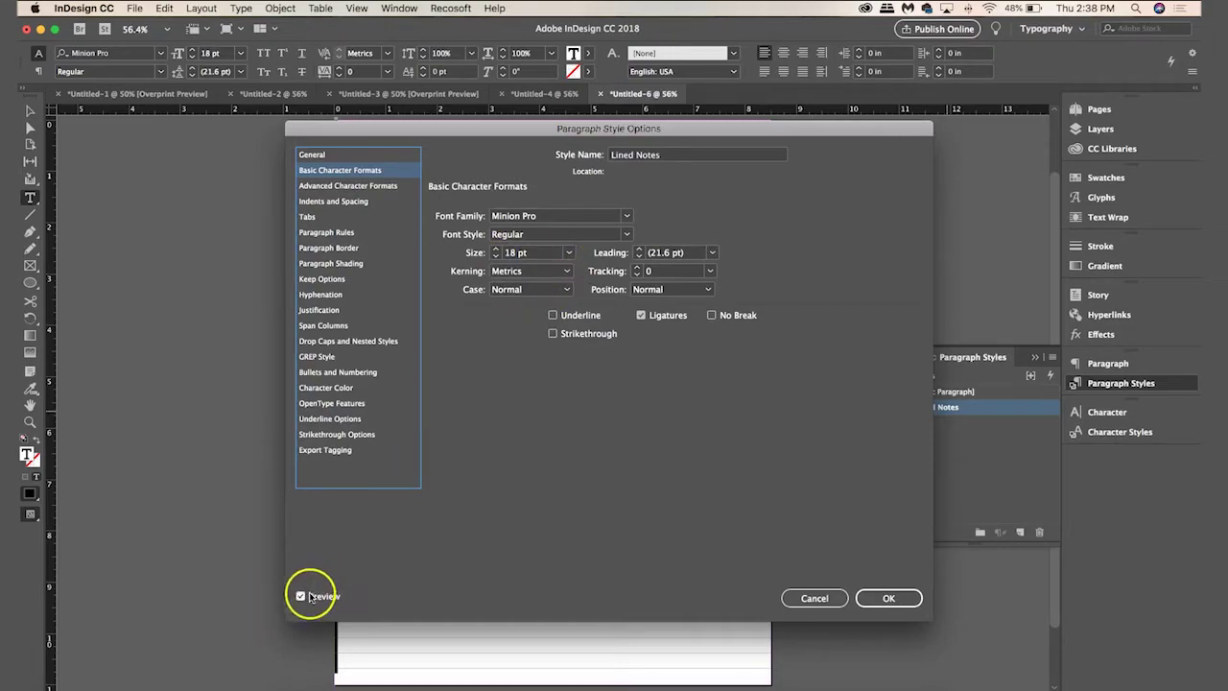
left_click_drag(566, 128, 822, 122)
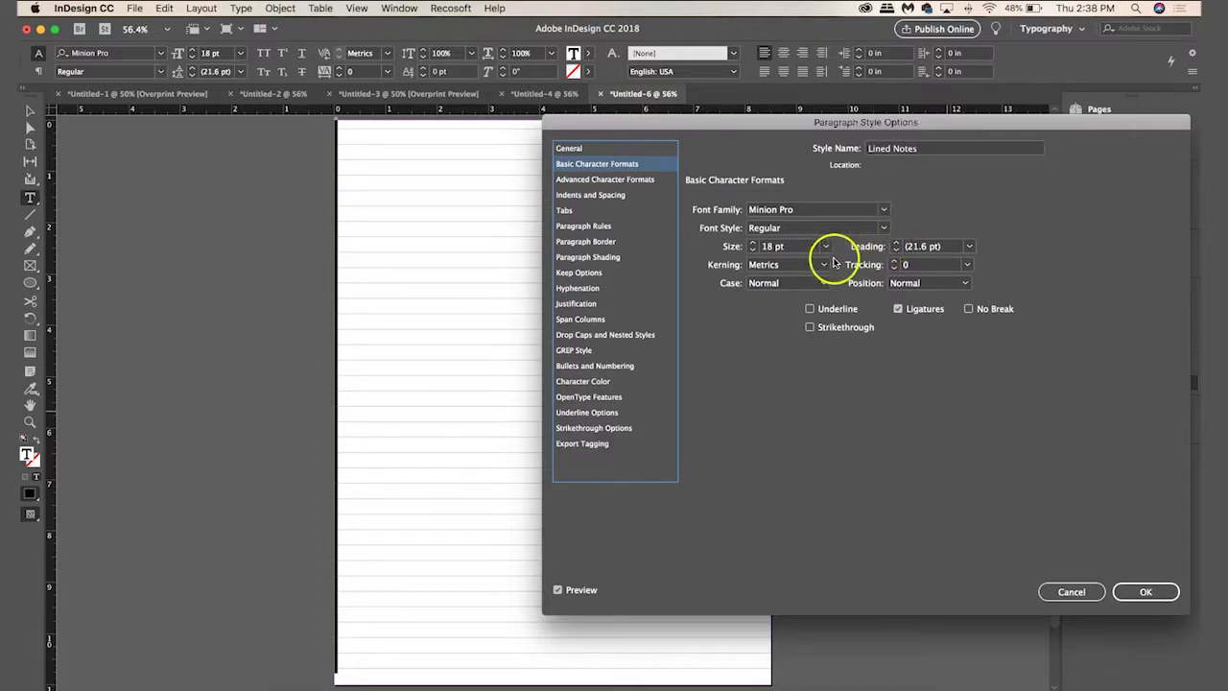
left_click(827, 248)
left_click(802, 380)
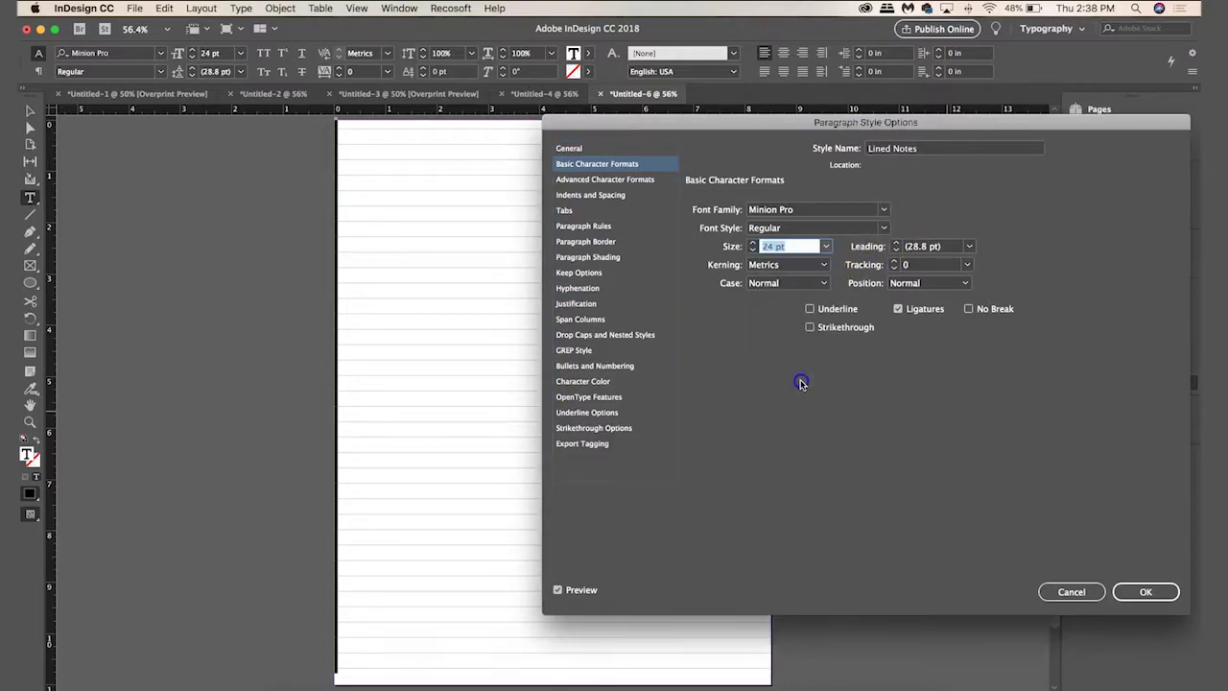
Set the Lined Notes style's font size to 21 pt and apply the style options.
left_click(771, 247)
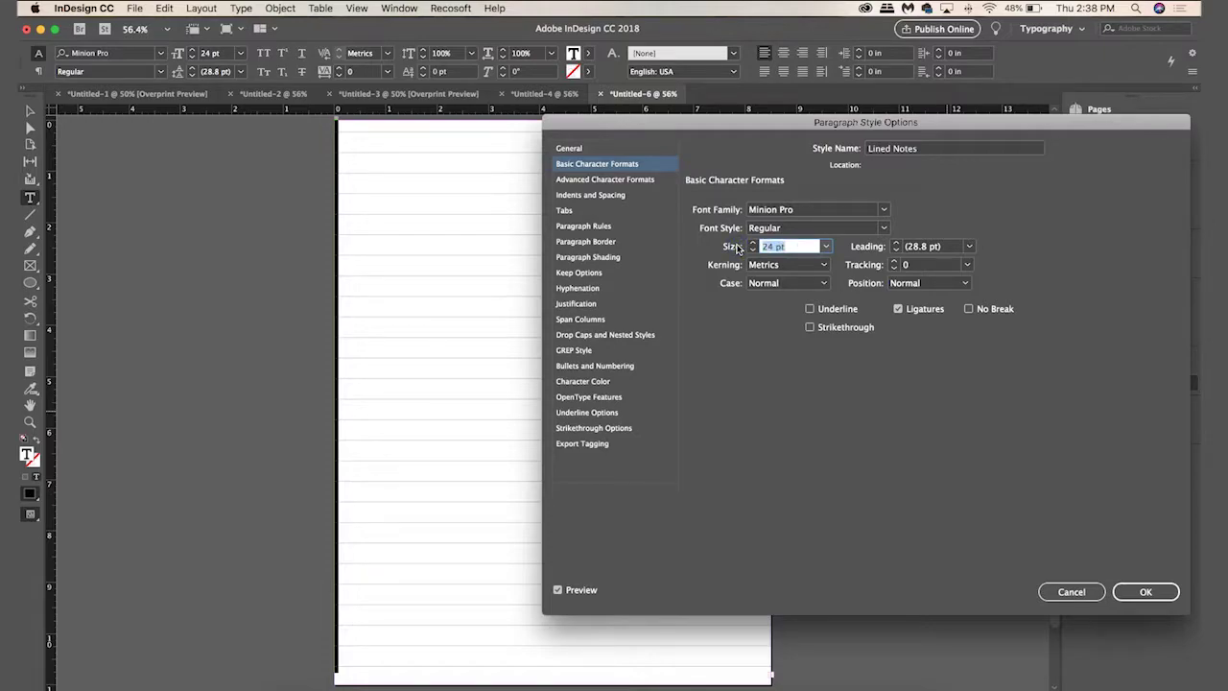
type("21")
left_click(1141, 592)
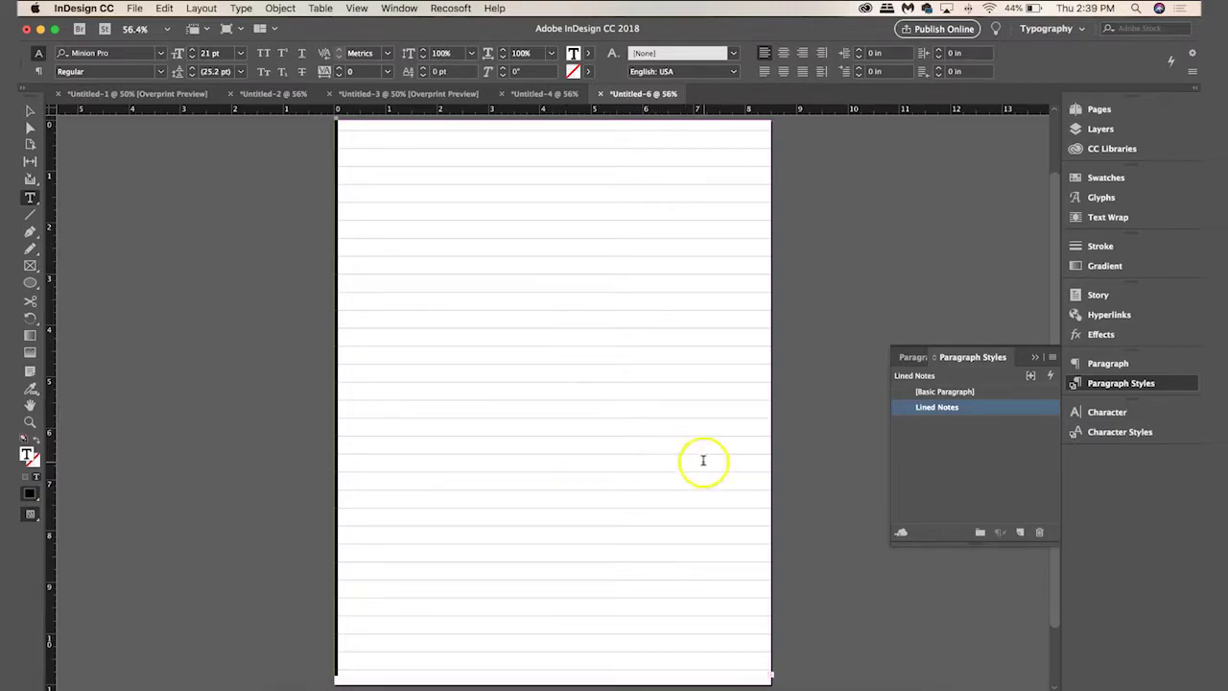
Check the dot grid sample in Untitled-3, and add a blank second page to Untitled-6 and go to it.
left_click(369, 95)
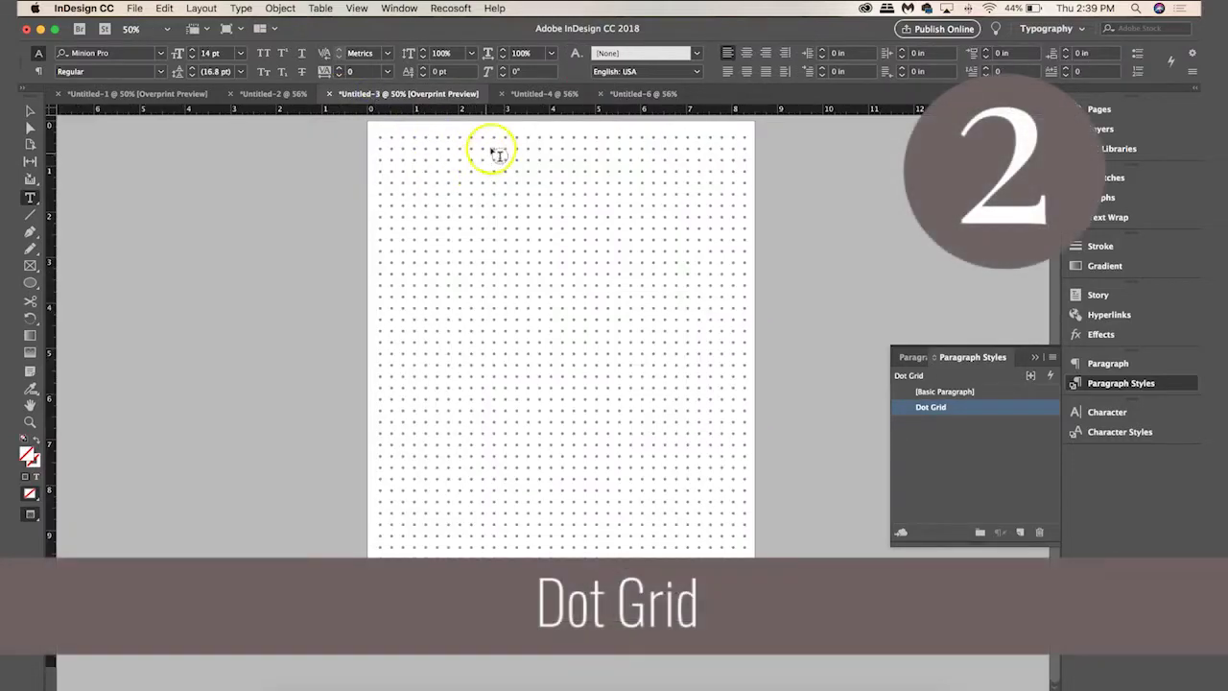
left_click(633, 93)
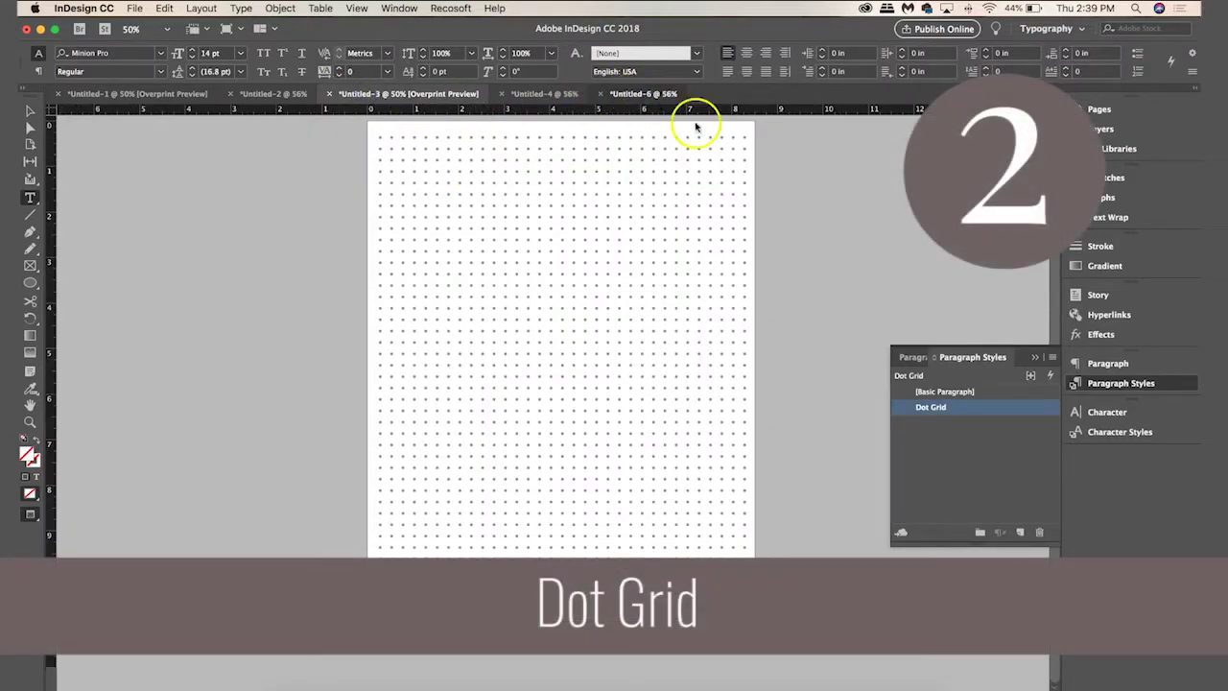
left_click(1100, 110)
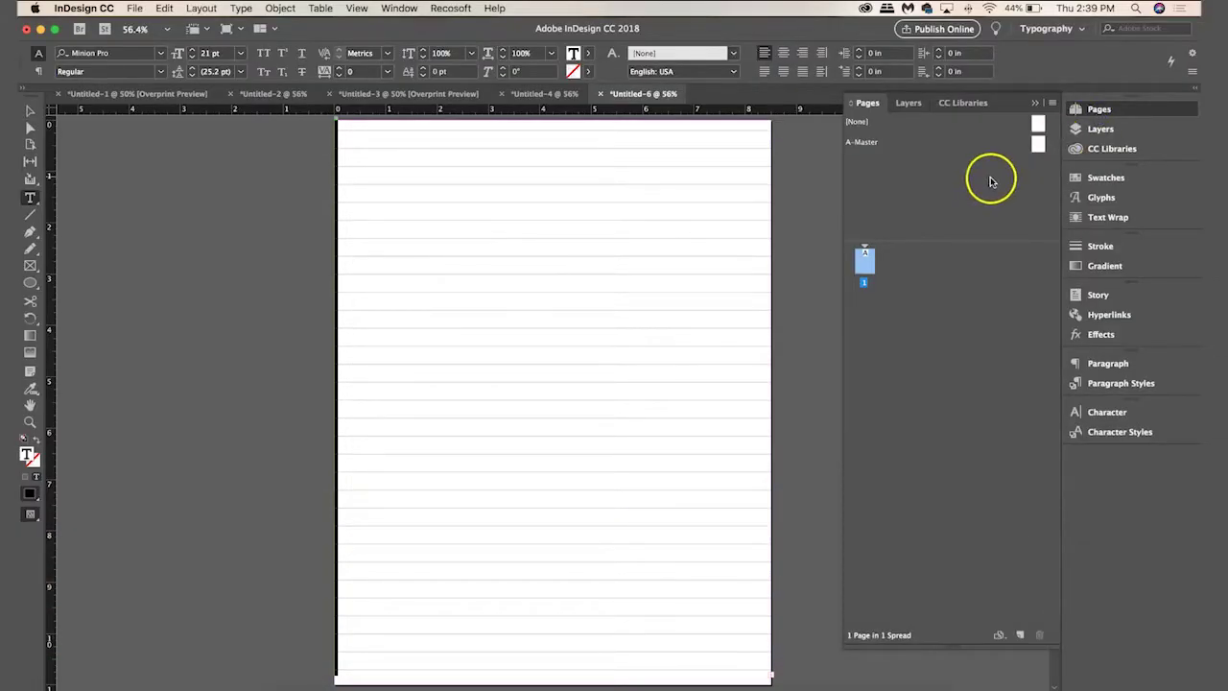
left_click(1022, 635)
double_click(864, 307)
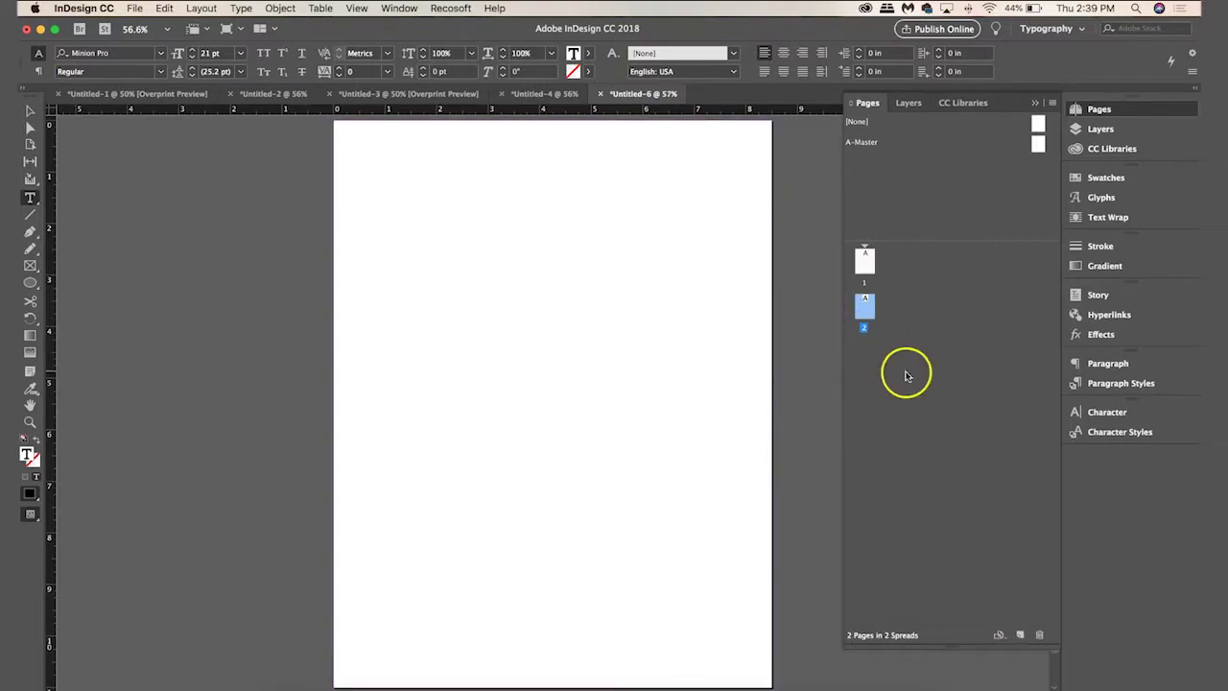
left_click(1093, 108)
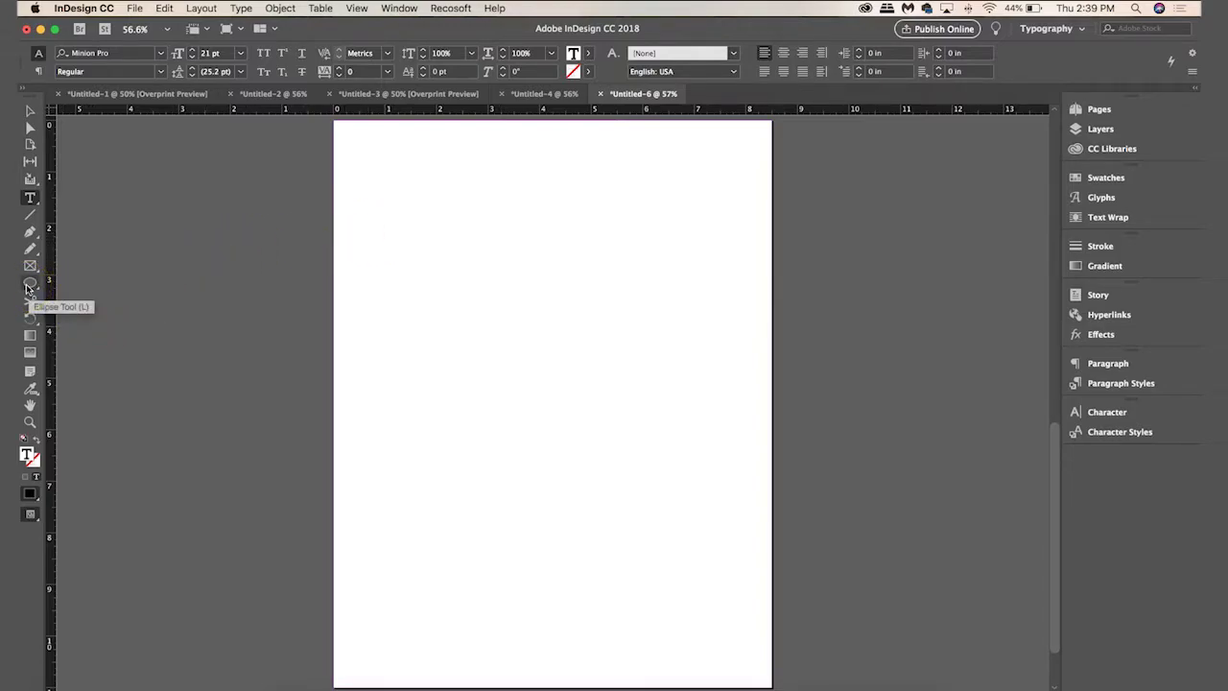
Draw a circle about 0.08 in wide with the Ellipse tool near the upper-left corner of page 2.
left_click_drag(28, 286, 86, 307)
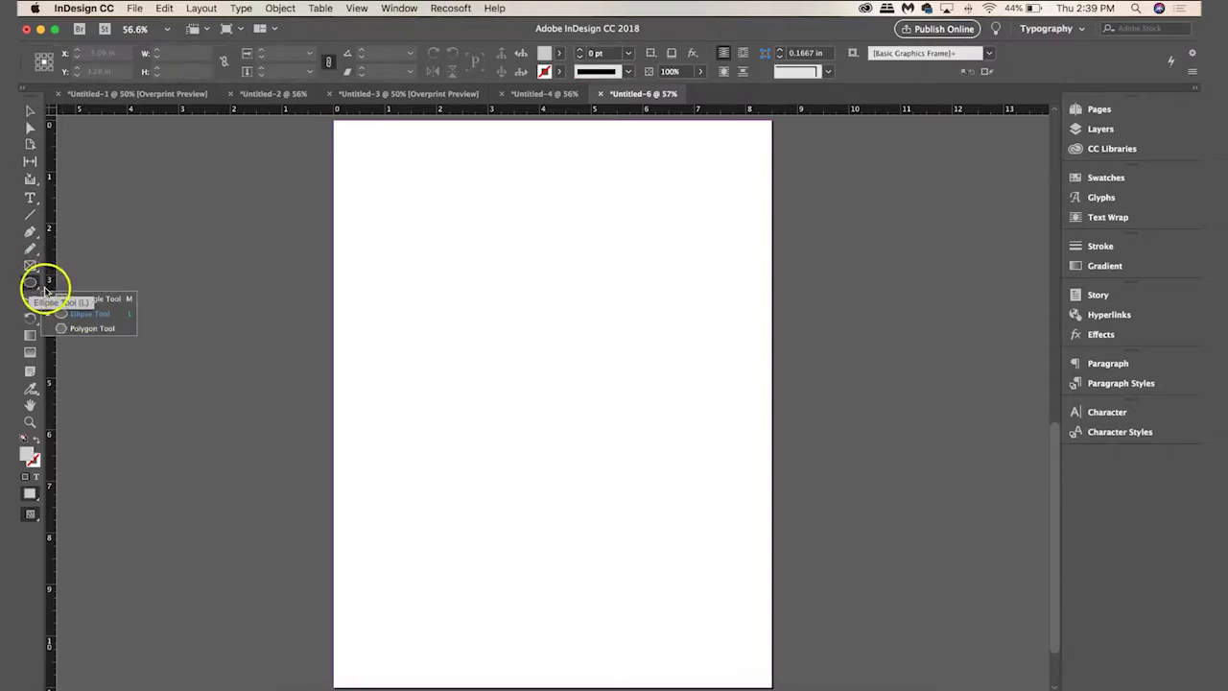
left_click(83, 314)
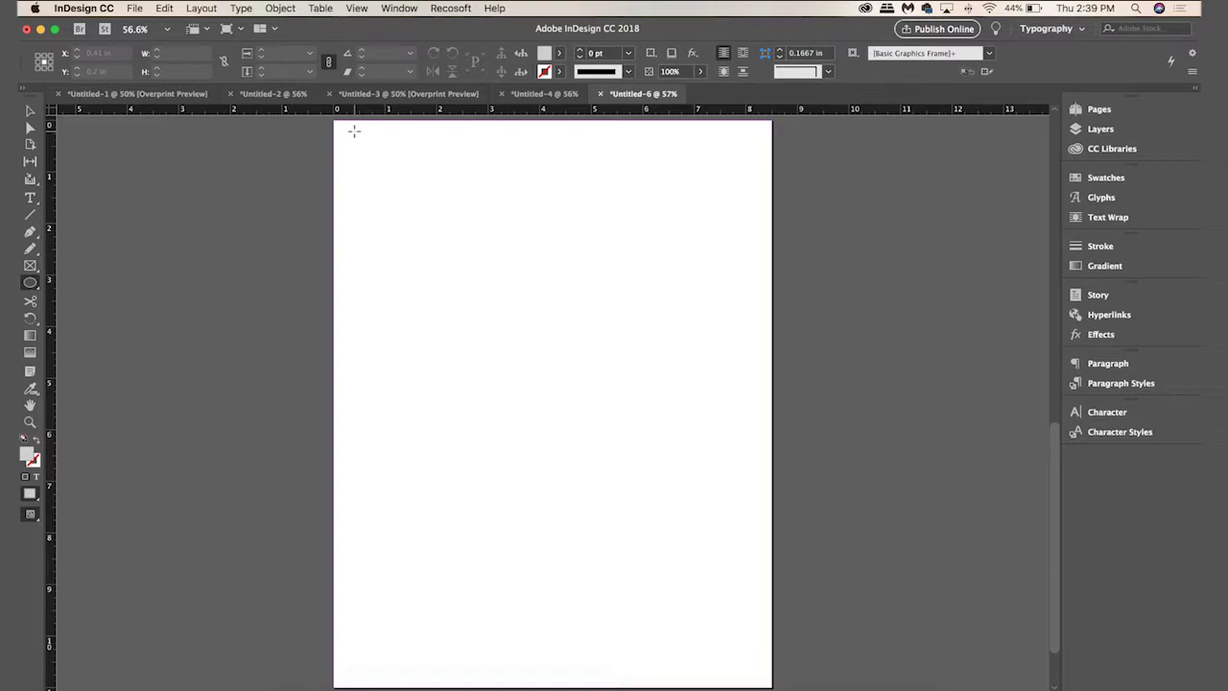
left_click_drag(344, 130, 353, 136)
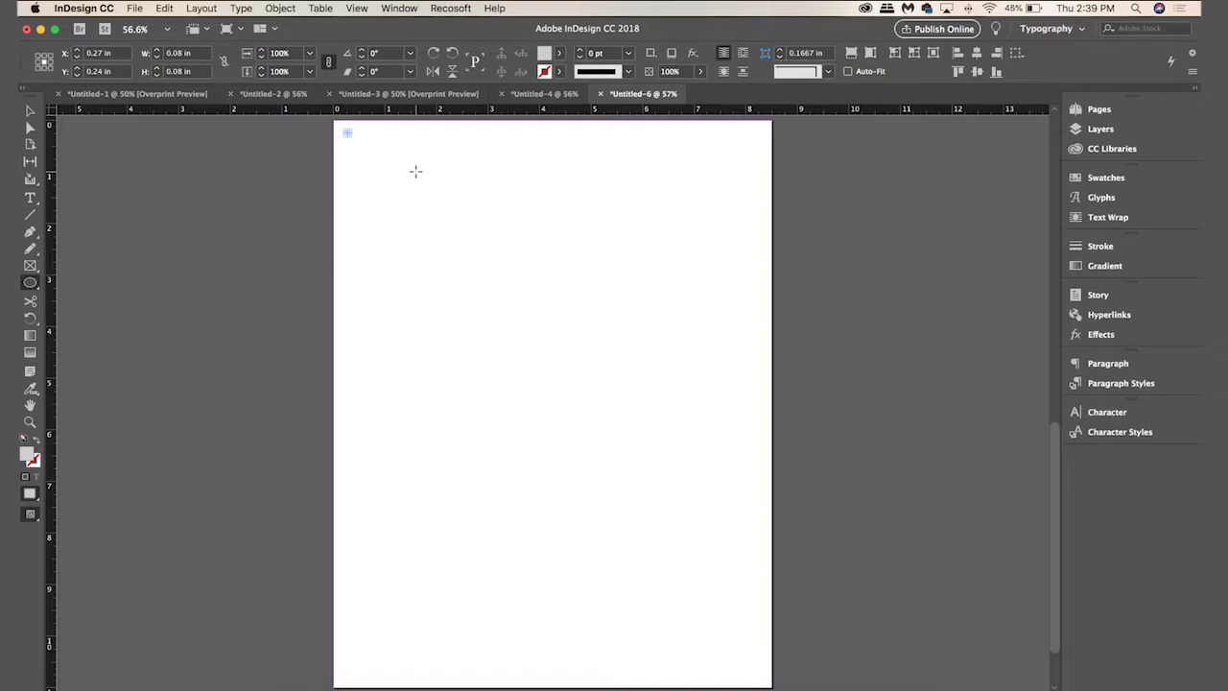
Examine the small grey circle's shape and fill up close on page 2.
key("super+equal")
key("super+equal")
key("super+equal")
key("super+equal")
key("super+equal")
key("super+equal")
key("super+equal")
key("super+equal")
key("super+equal")
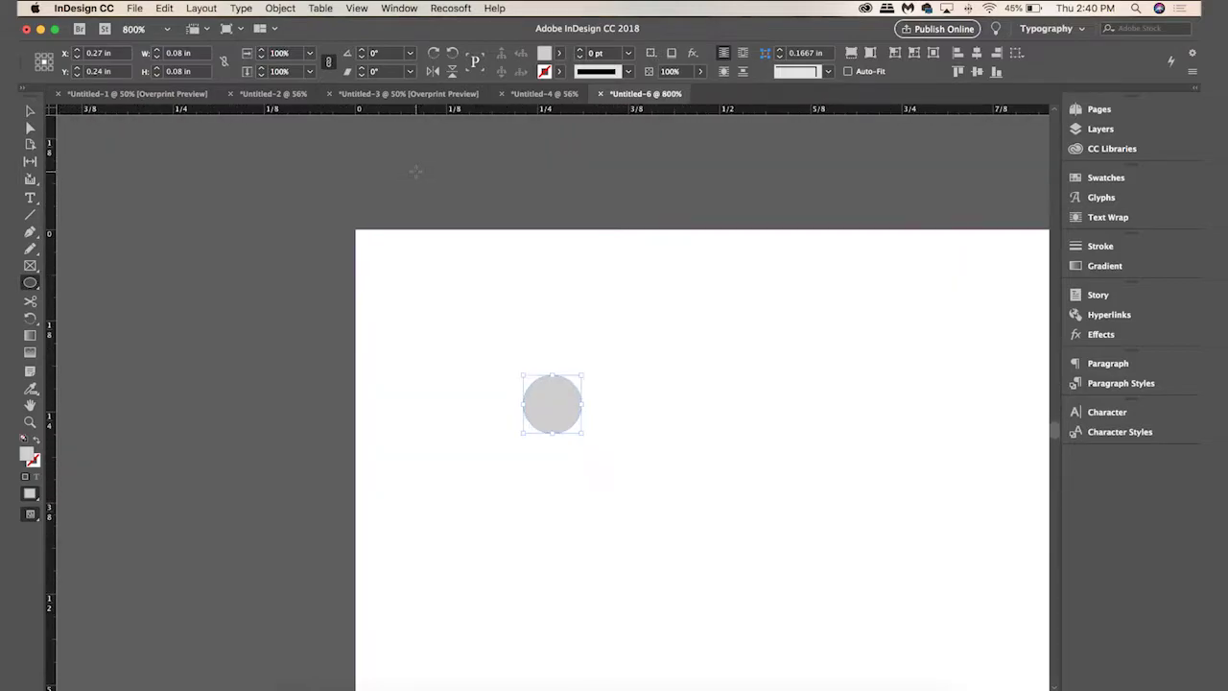
key("super+equal")
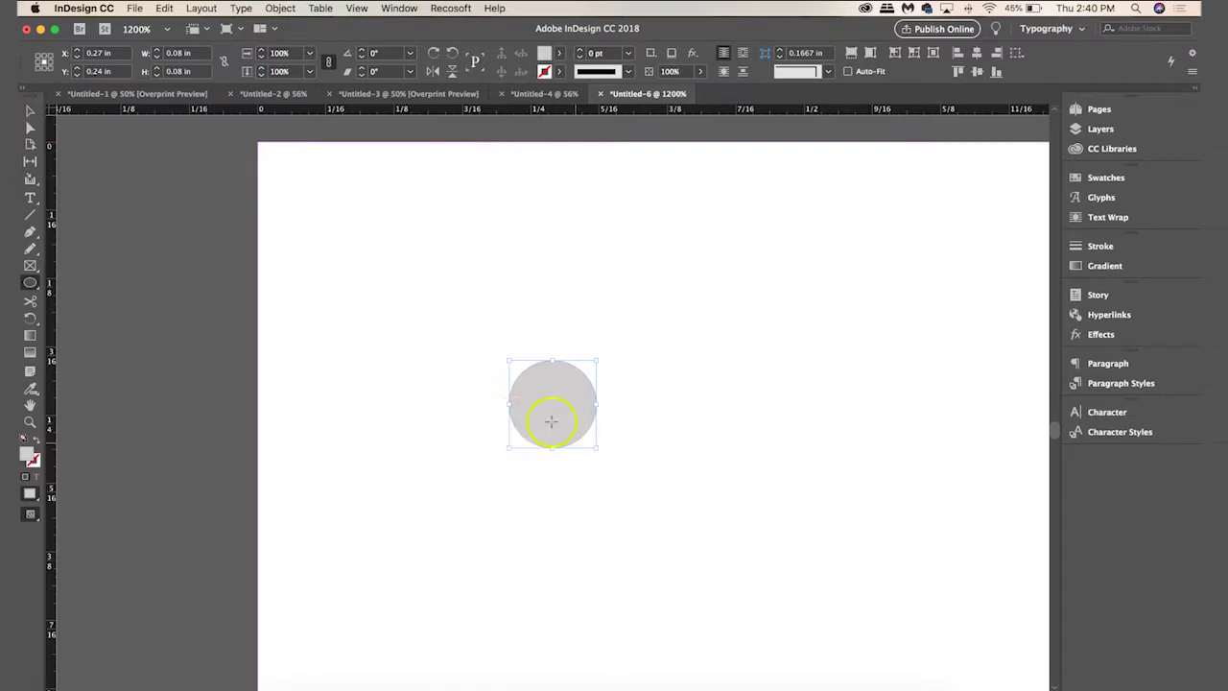
key("super+minus")
key("super+minus")
key("super+minus")
key("super+minus")
key("super+minus")
key("super+minus")
key("super+minus")
key("super+minus")
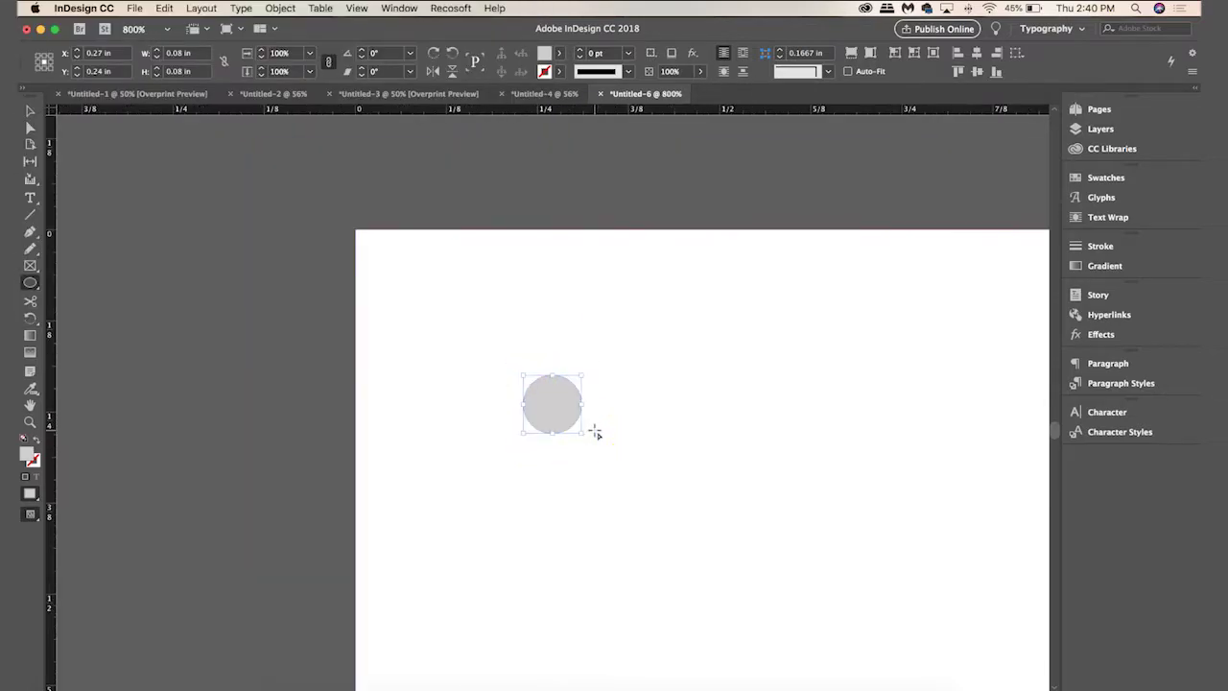
key("super+minus")
key("super+minus")
key("super+minus")
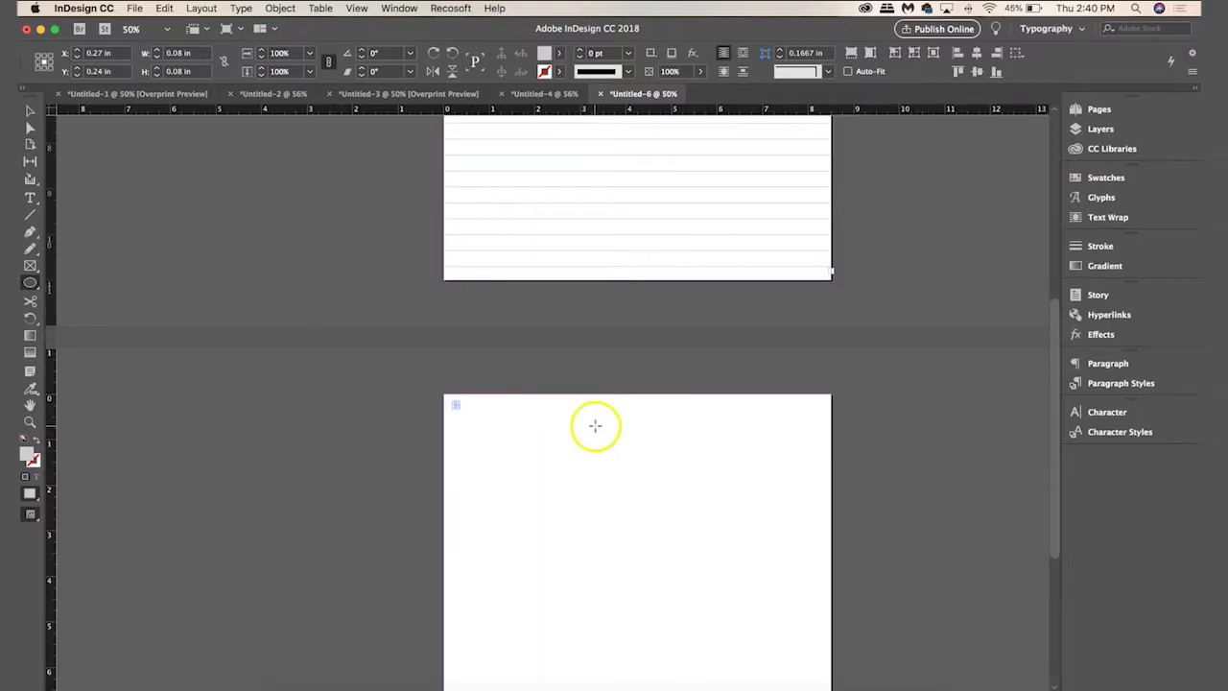
Set up a Step and Repeat grid of the circle with 40 rows and 30 columns, and preview it.
scroll(595, 433, "down", 5)
scroll(616, 409, "up", 1)
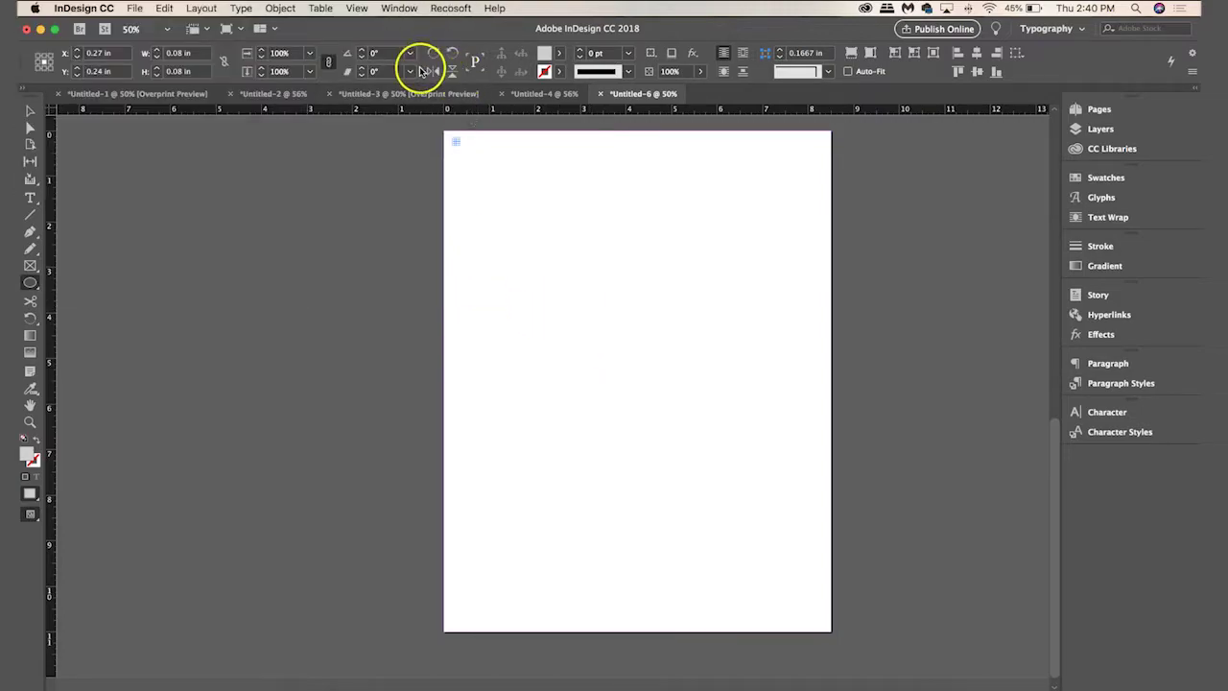
left_click(164, 8)
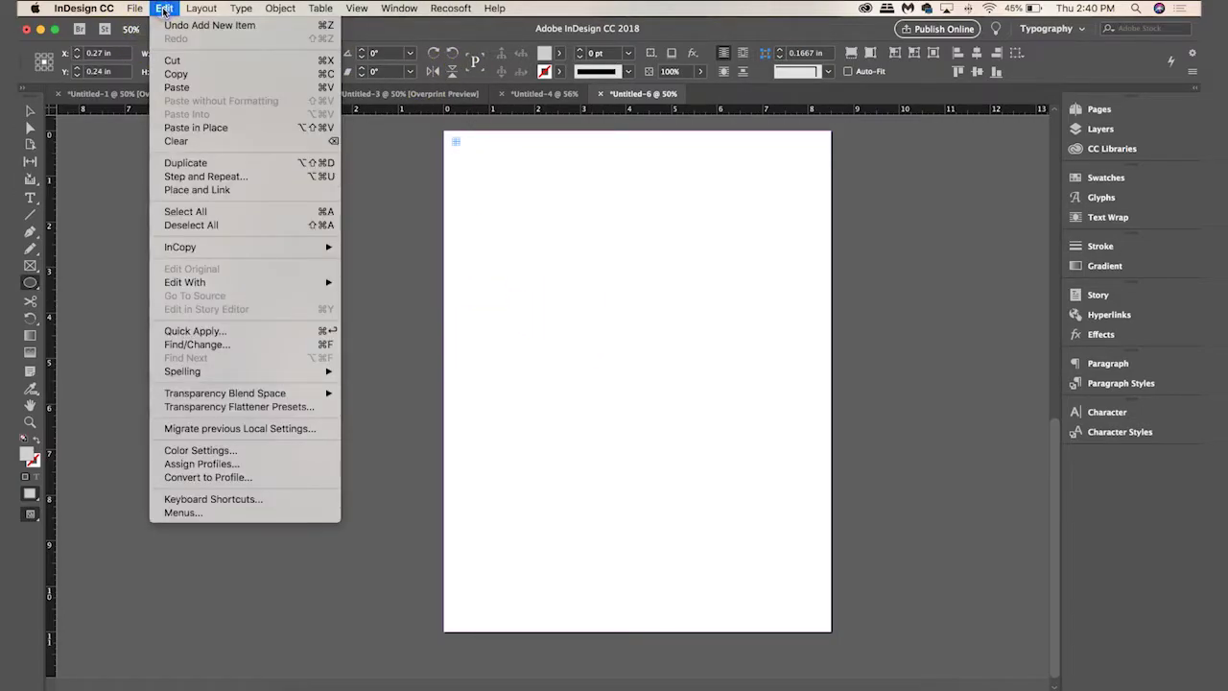
left_click(229, 180)
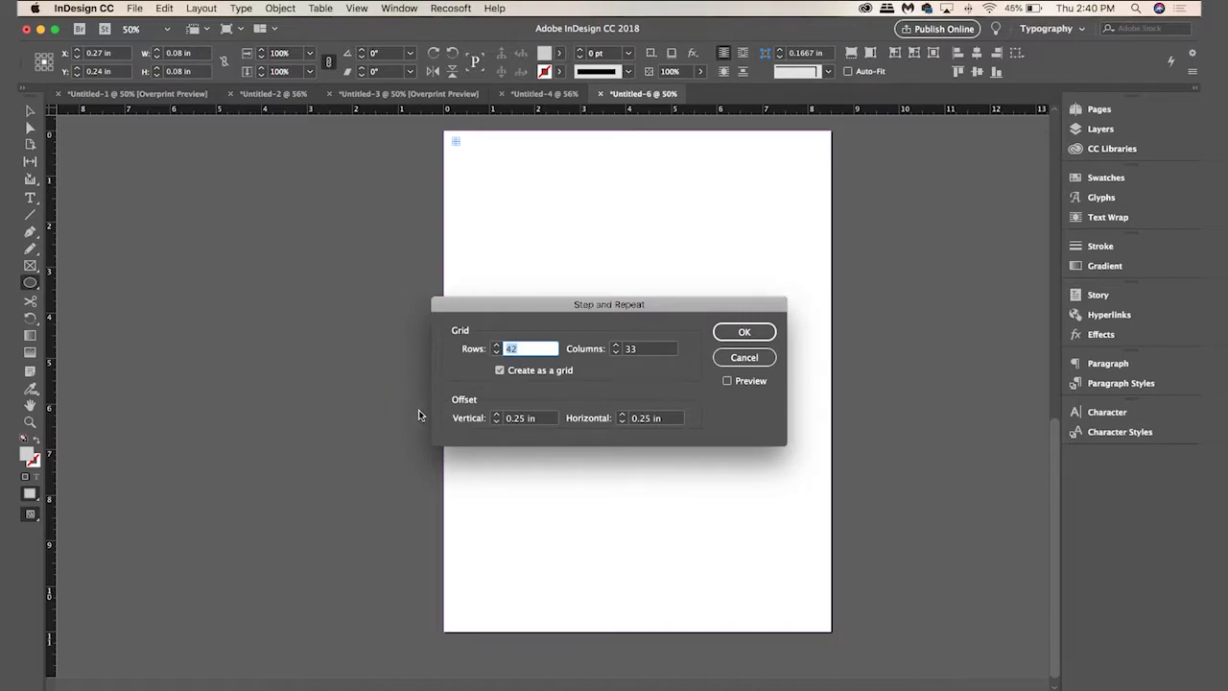
key("Tab")
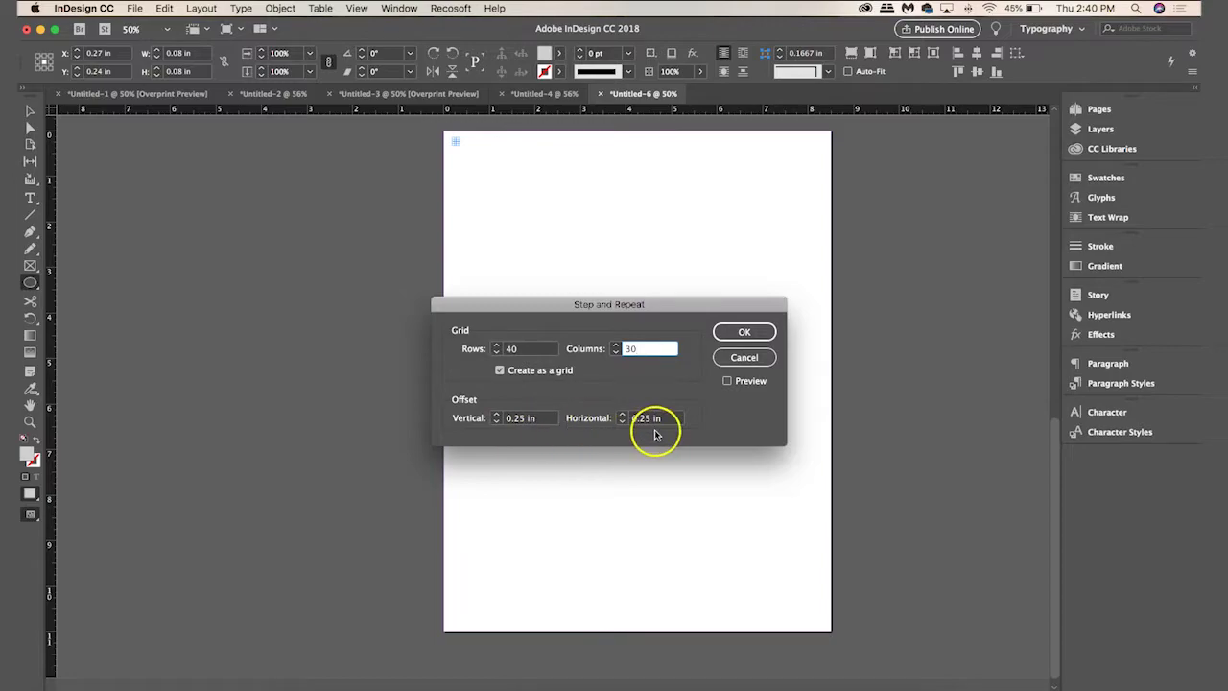
left_click(729, 382)
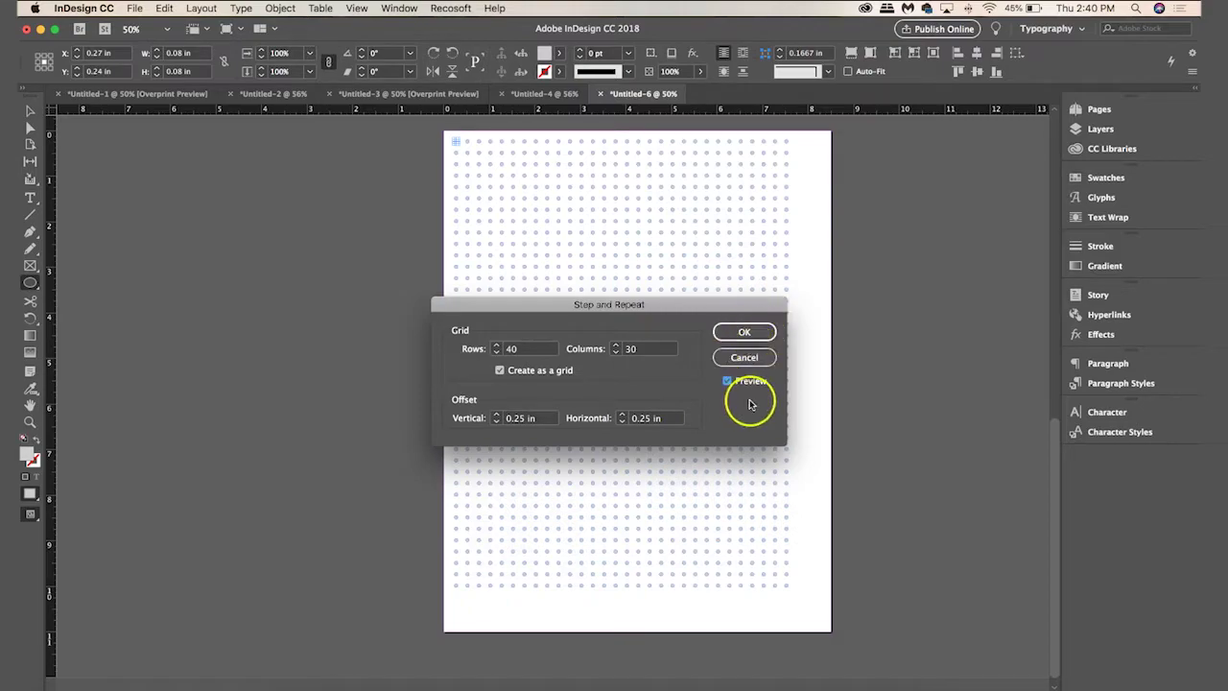
Change the Step and Repeat grid of the circle to 43 rows and 33 columns, and apply it to page 2.
double_click(649, 348)
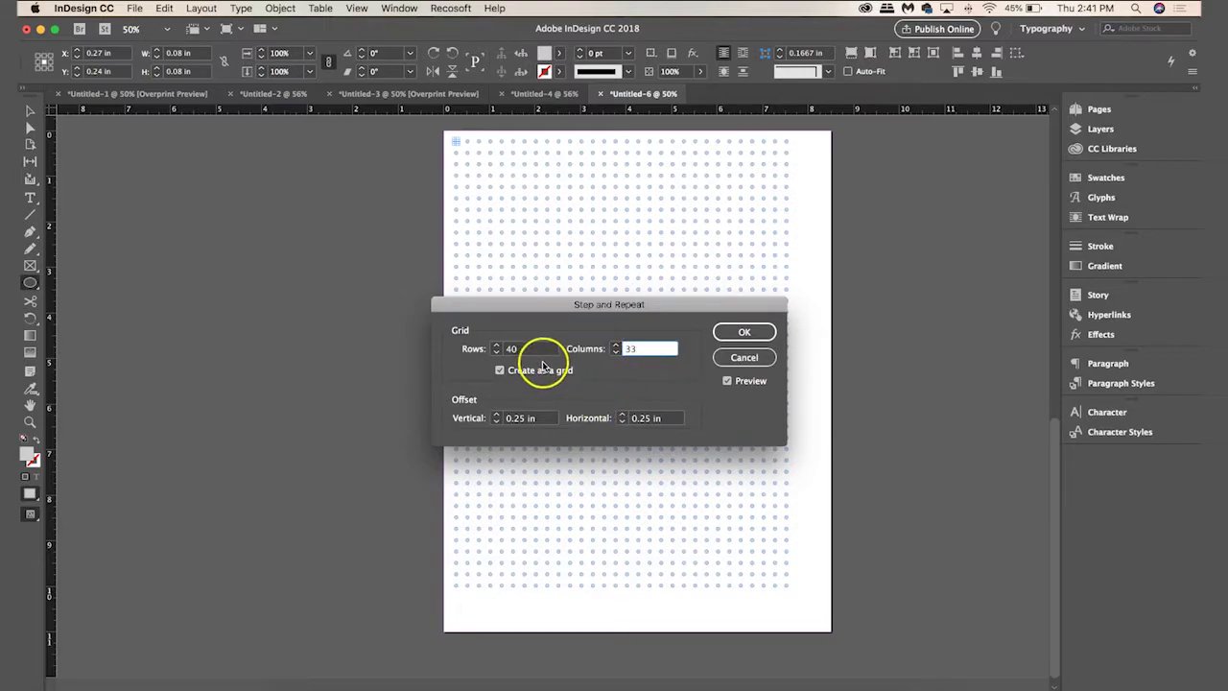
left_click(660, 420)
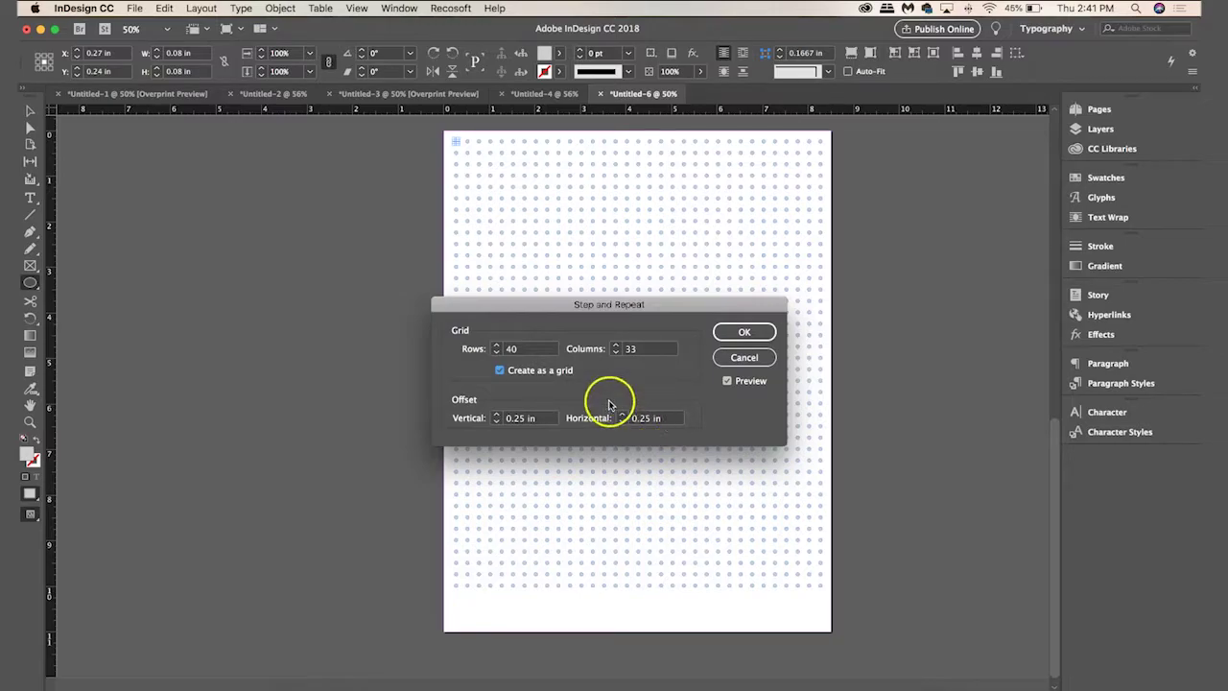
left_click(490, 351)
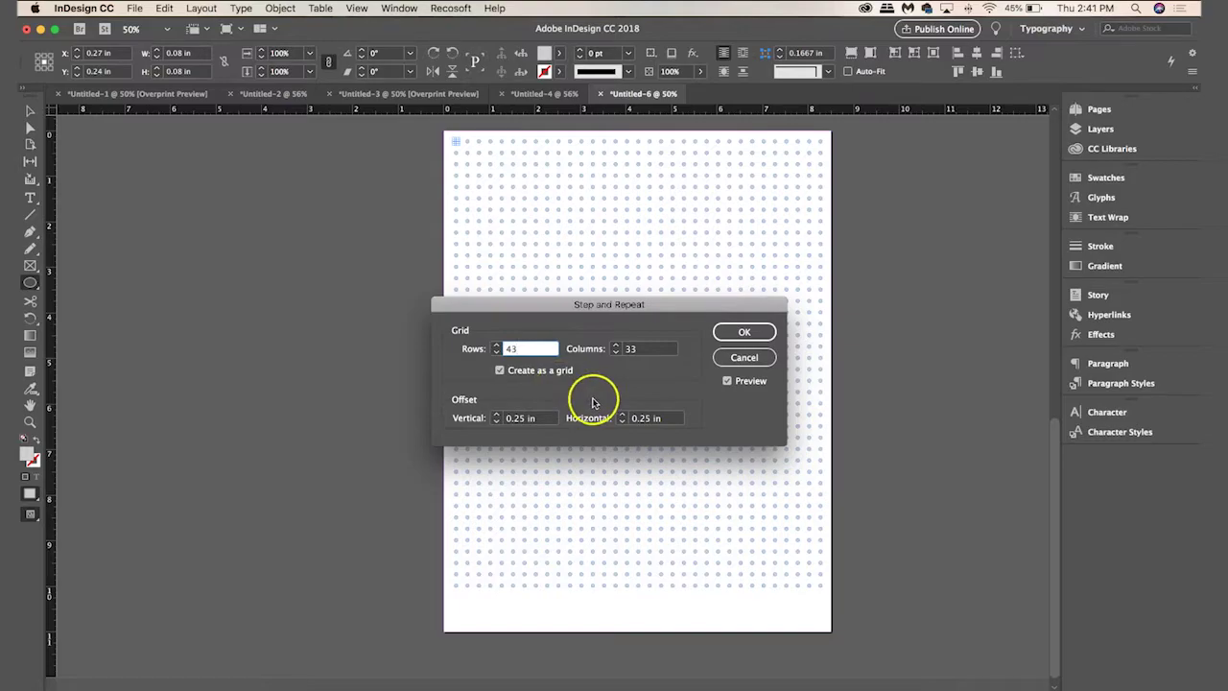
left_click(649, 353)
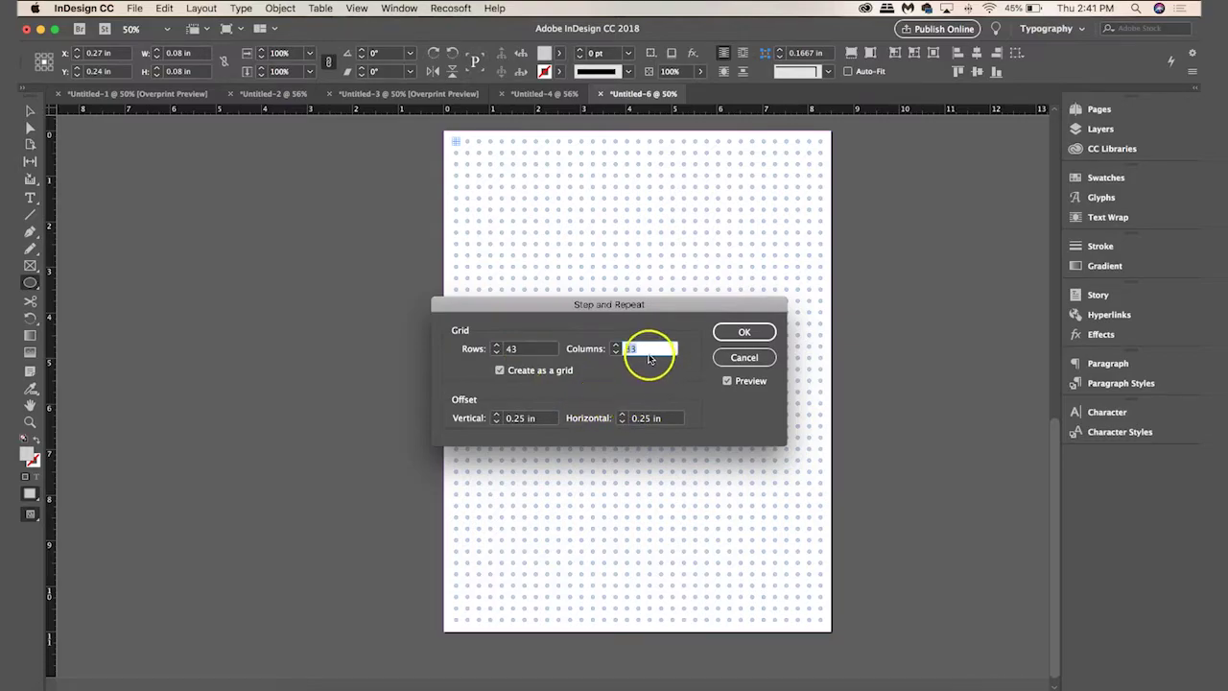
left_click(740, 334)
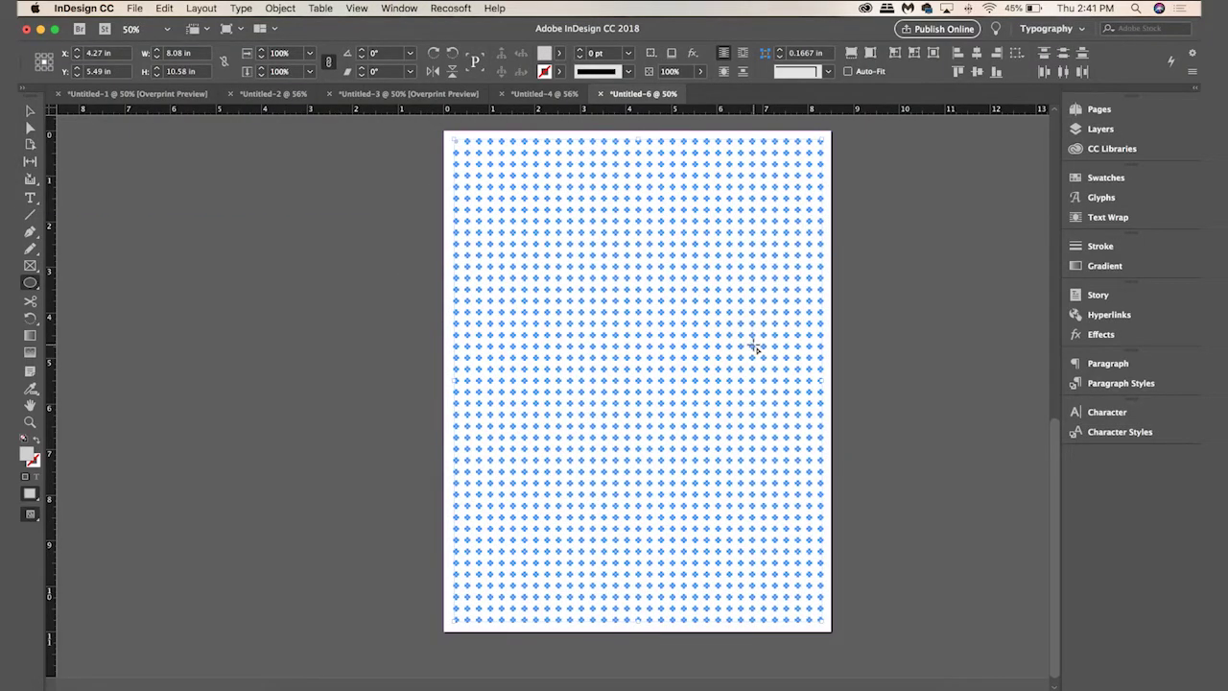
Turn on Overprint Preview, deselect the dots, and check the dot grid page in Preview screen mode.
left_click(357, 8)
left_click(369, 25)
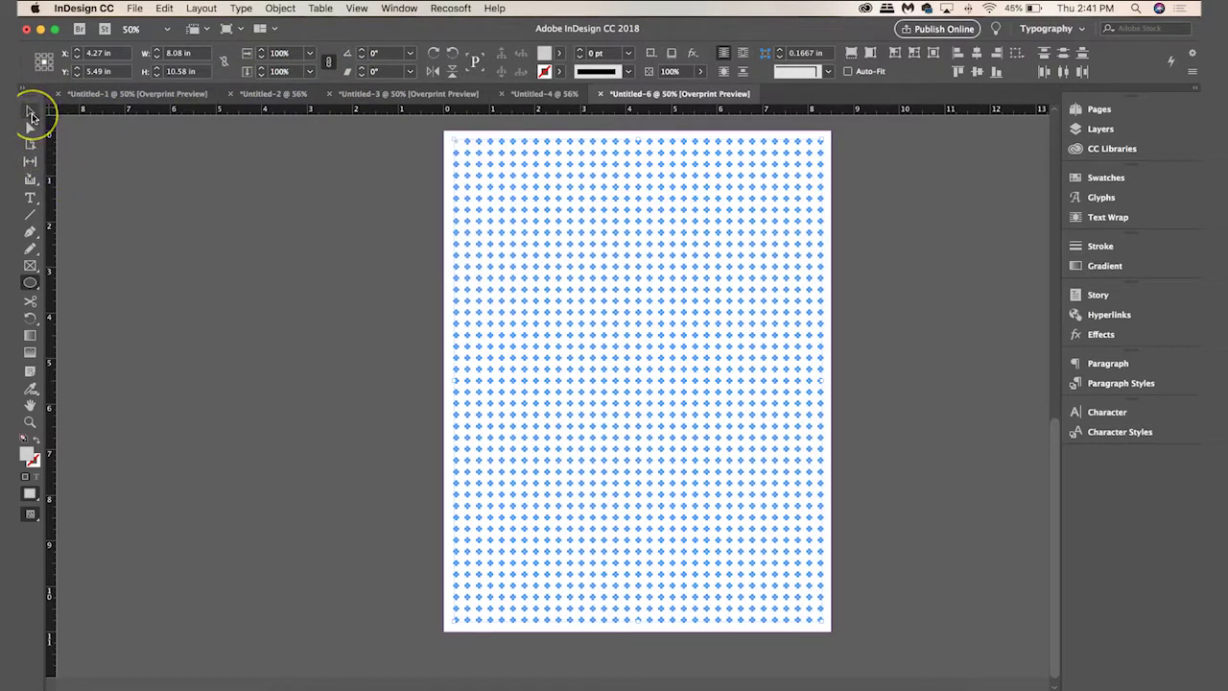
left_click(31, 114)
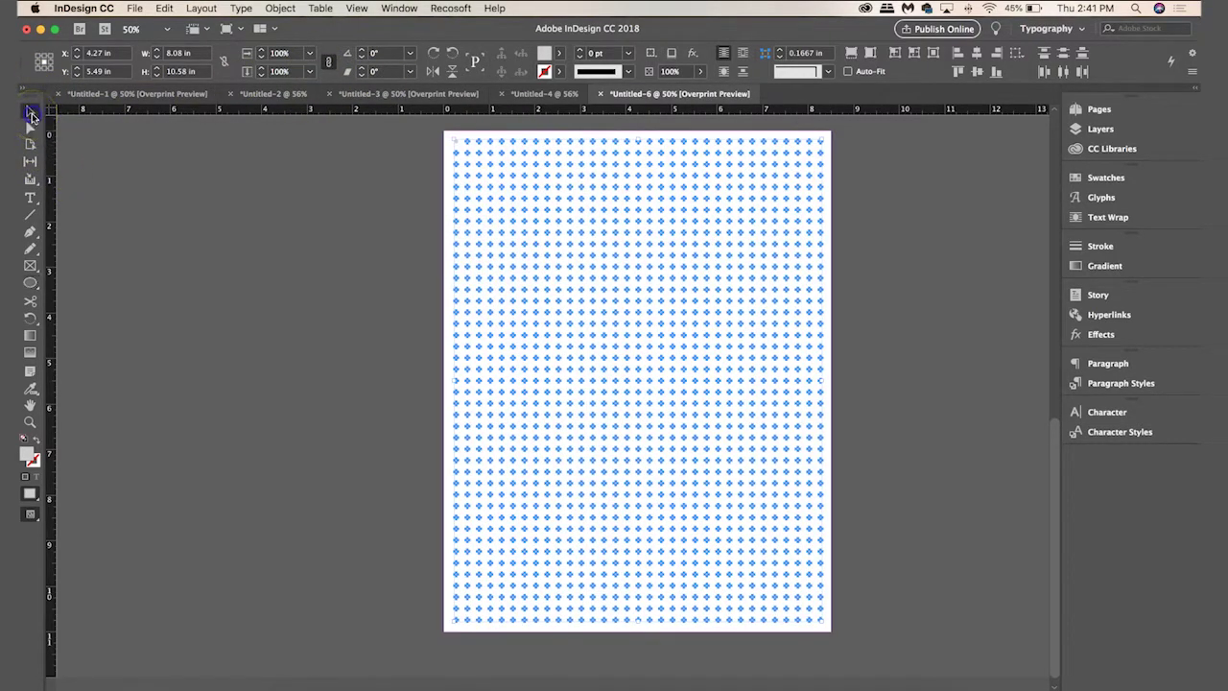
left_click(115, 185)
key("w")
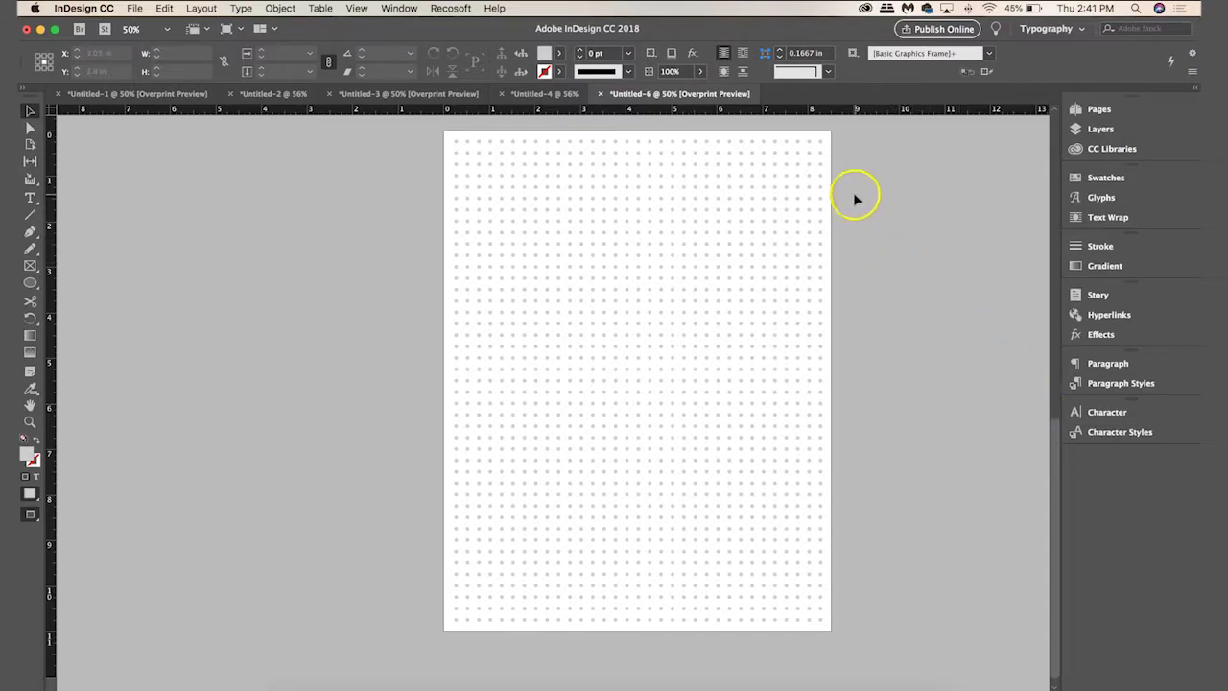
key("w")
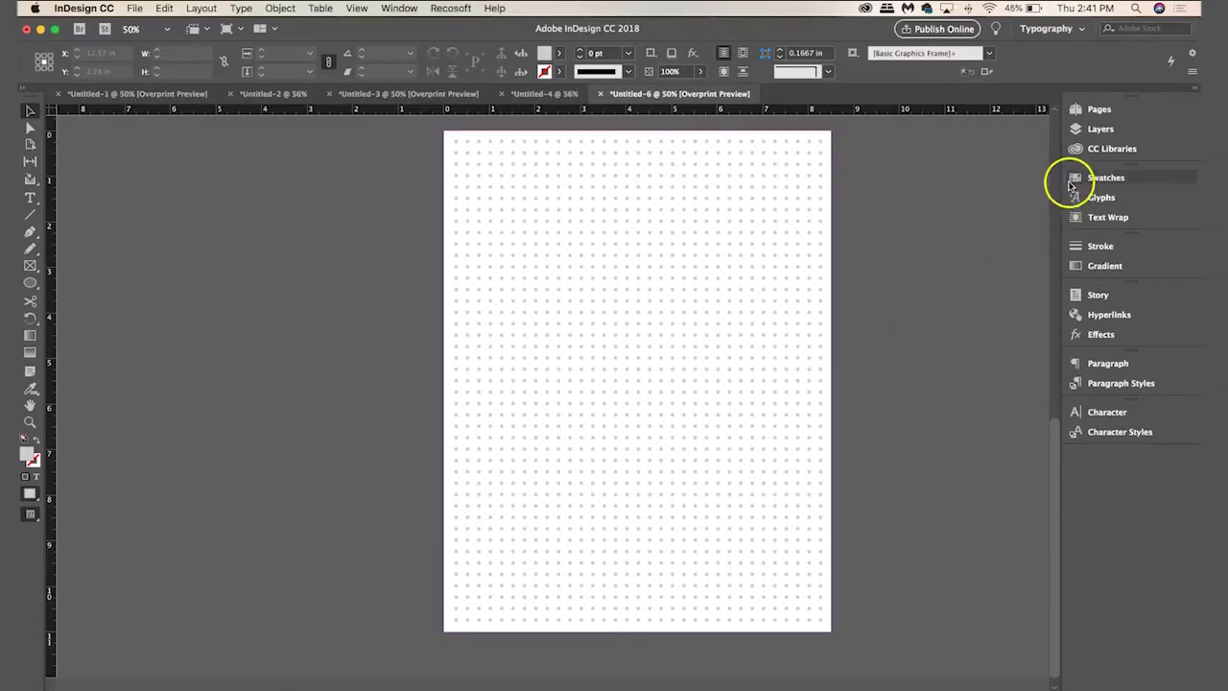
Add a blank third page to Untitled-6 and go to it, and check the Graph Paper item on the agenda in Untitled-1.
left_click(1097, 109)
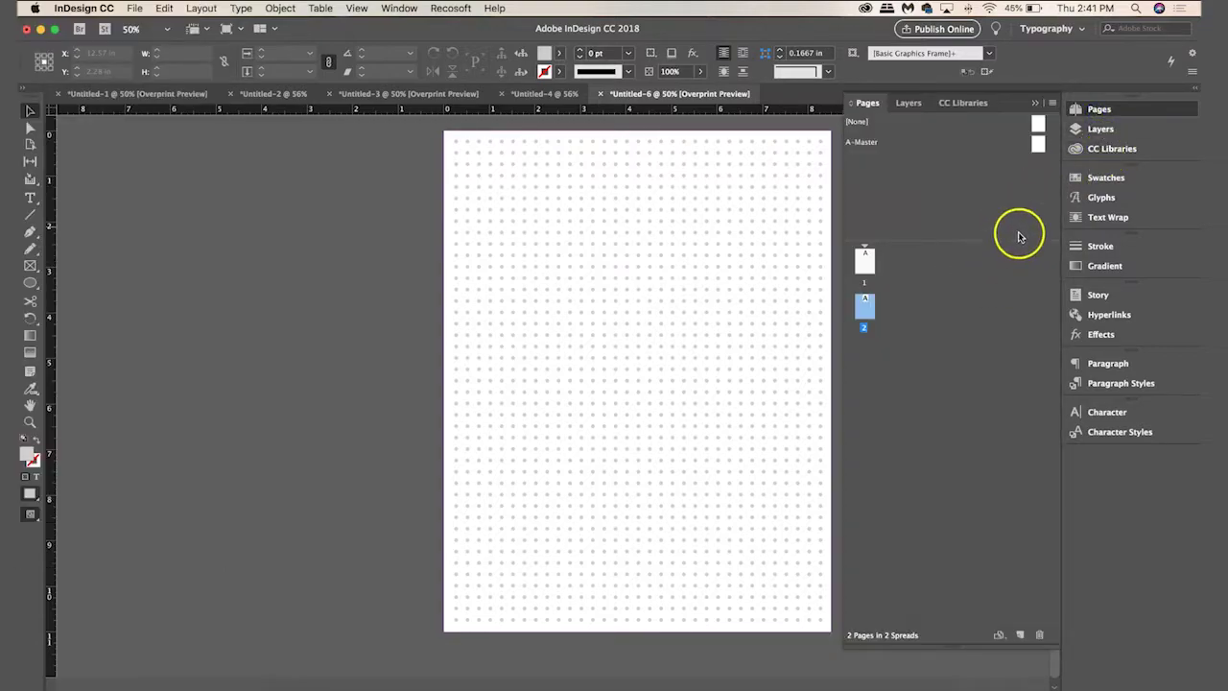
left_click(1022, 636)
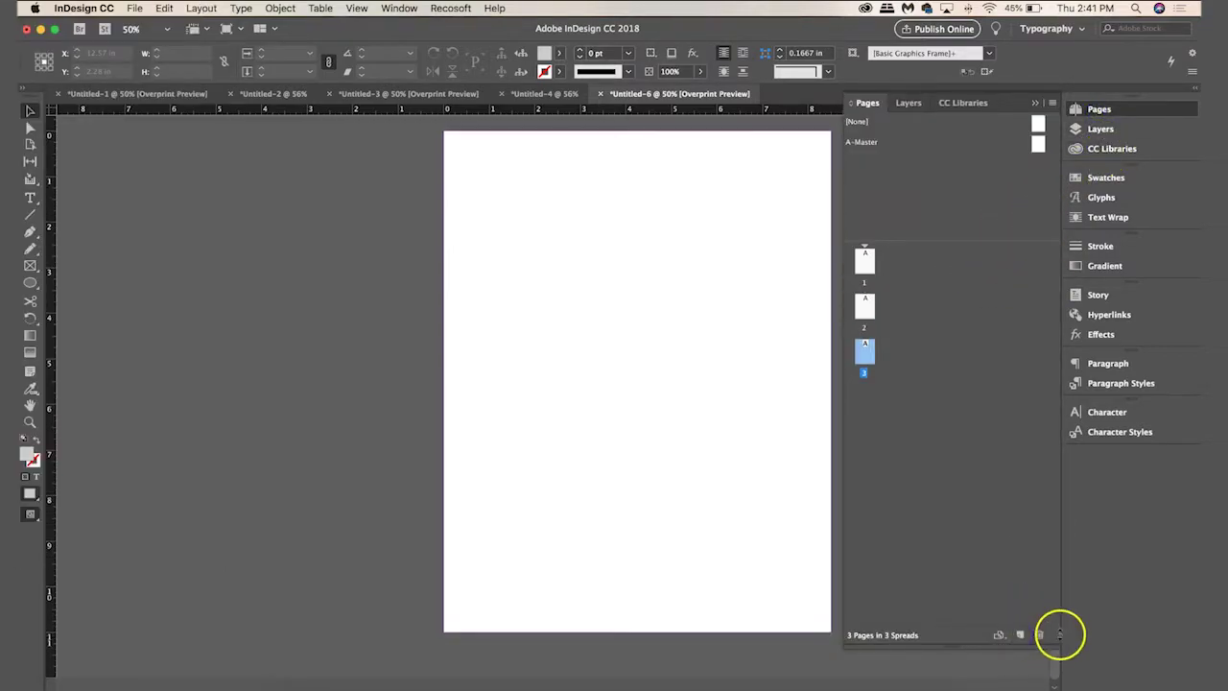
double_click(863, 355)
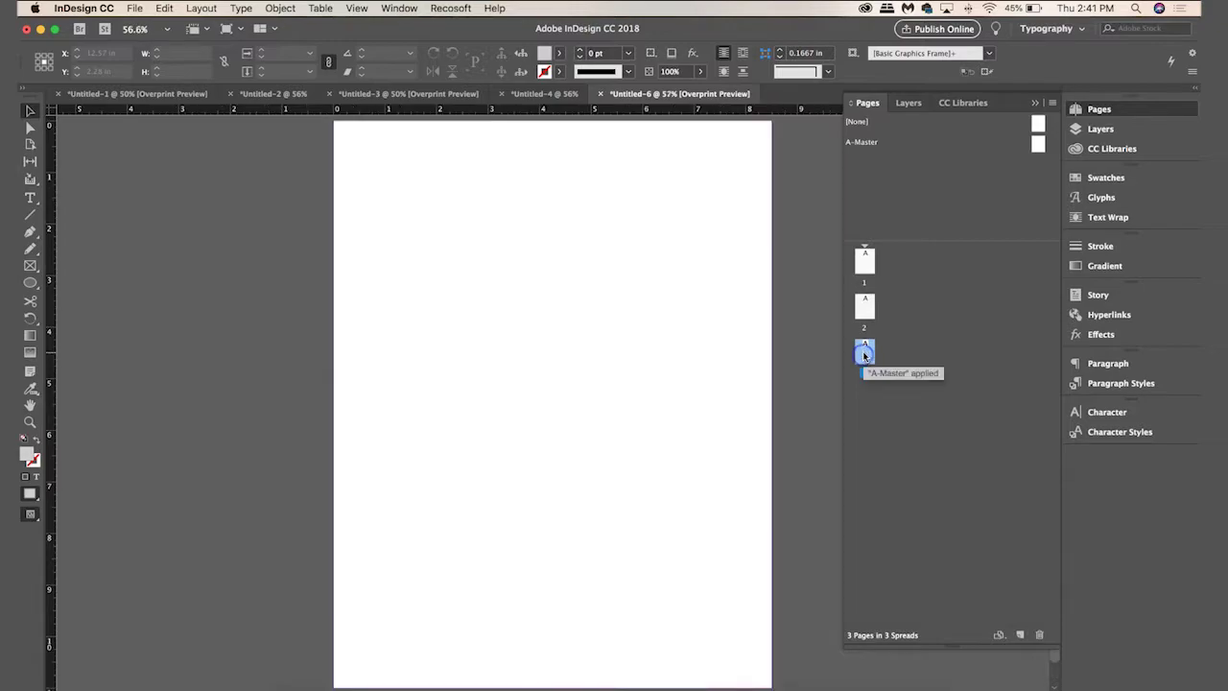
left_click(1090, 110)
left_click(183, 95)
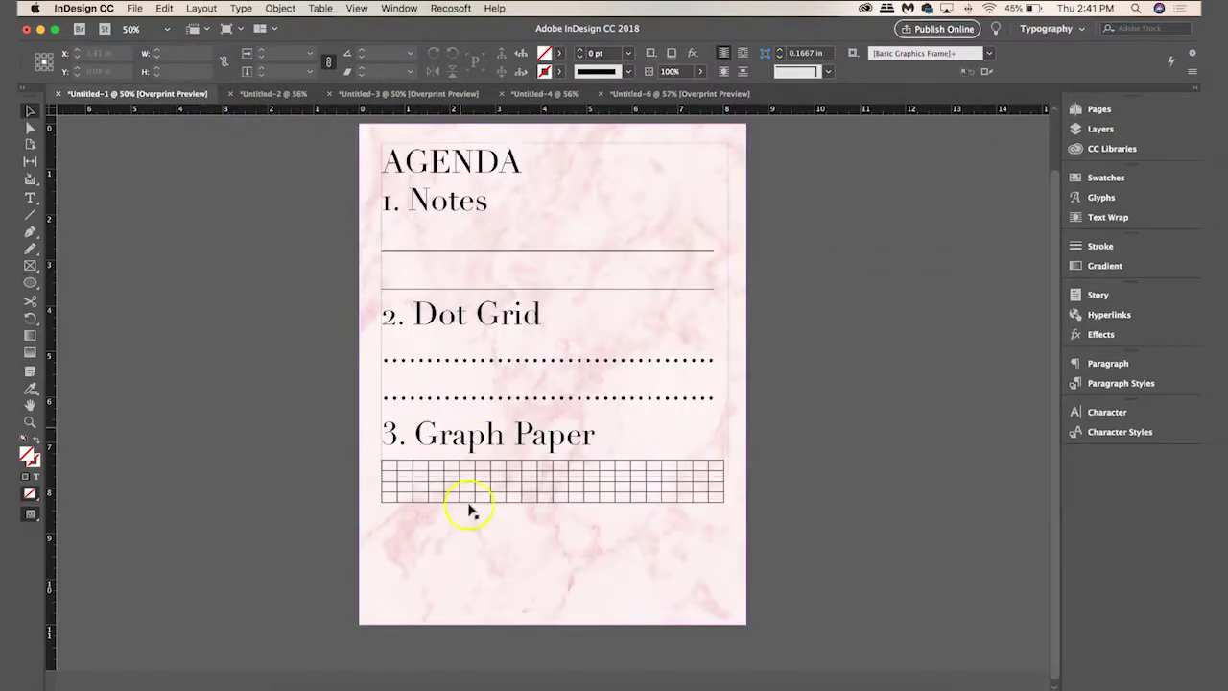
left_click(683, 94)
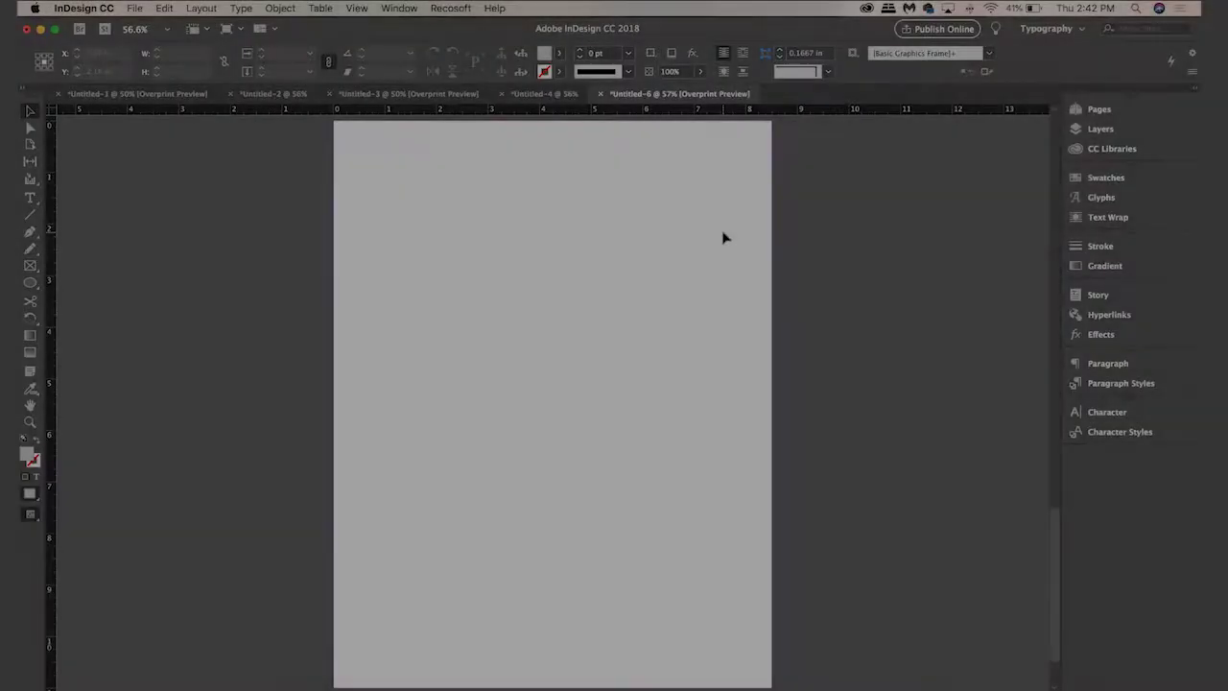
Create a table with 47 body rows and 30 columns, and place it across the whole of page 3.
key("super+minus")
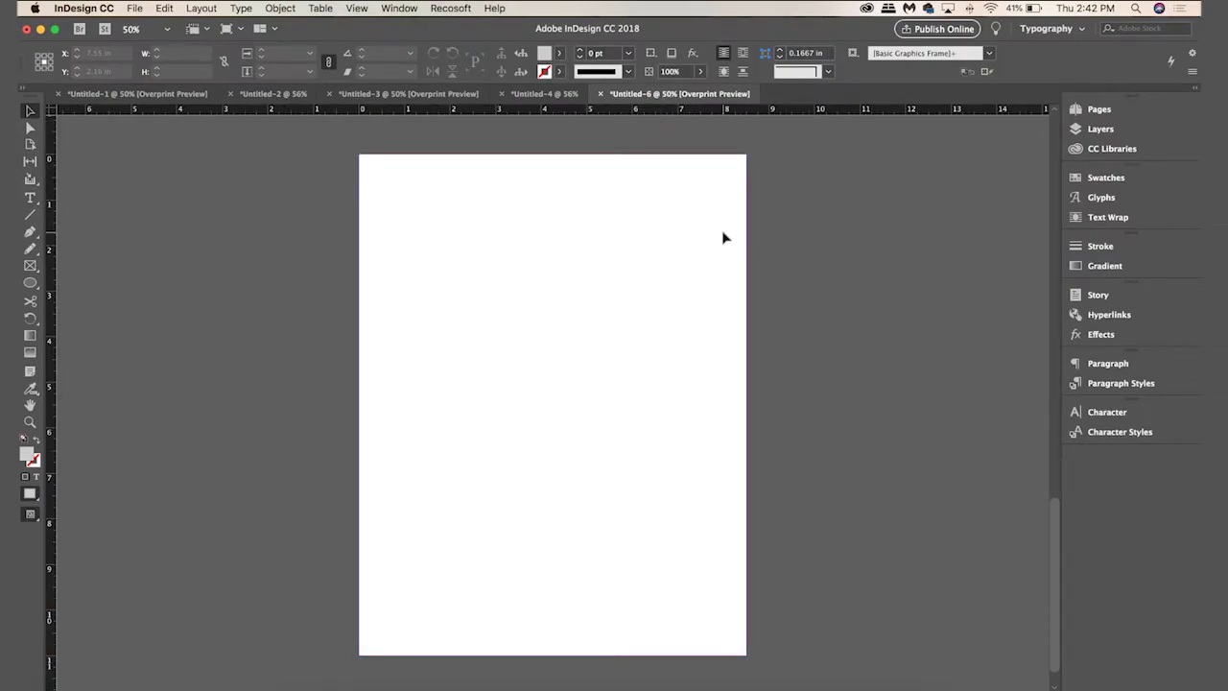
left_click(319, 9)
left_click(326, 26)
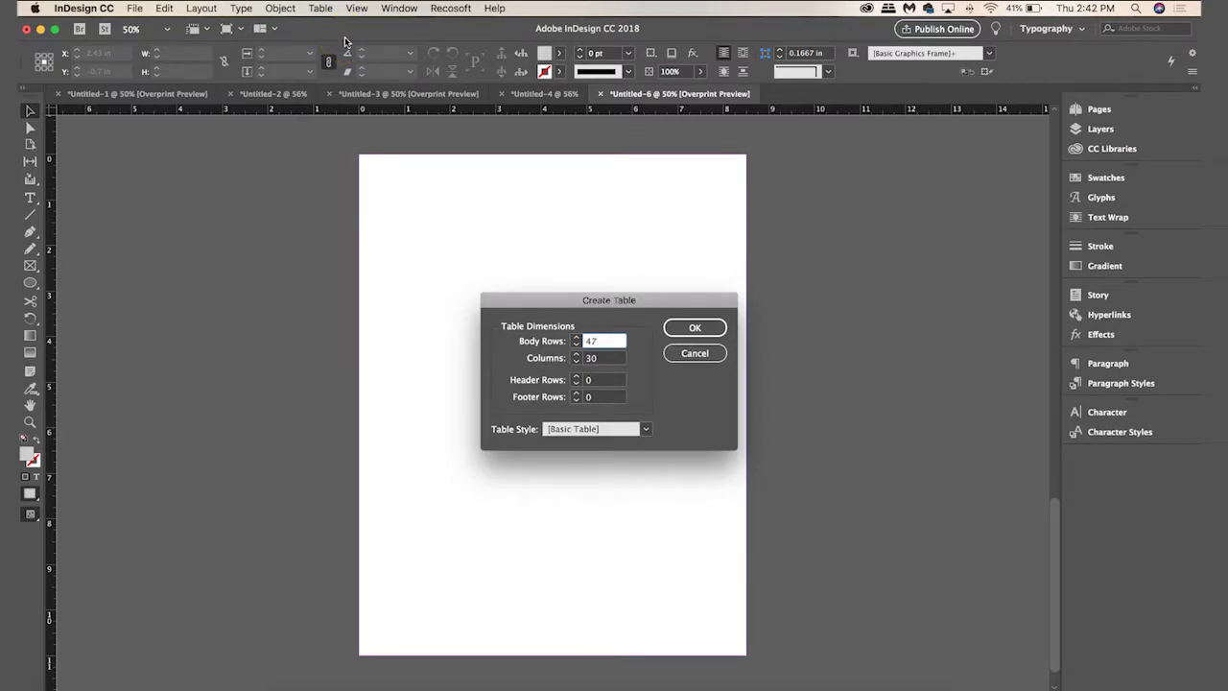
key("Tab")
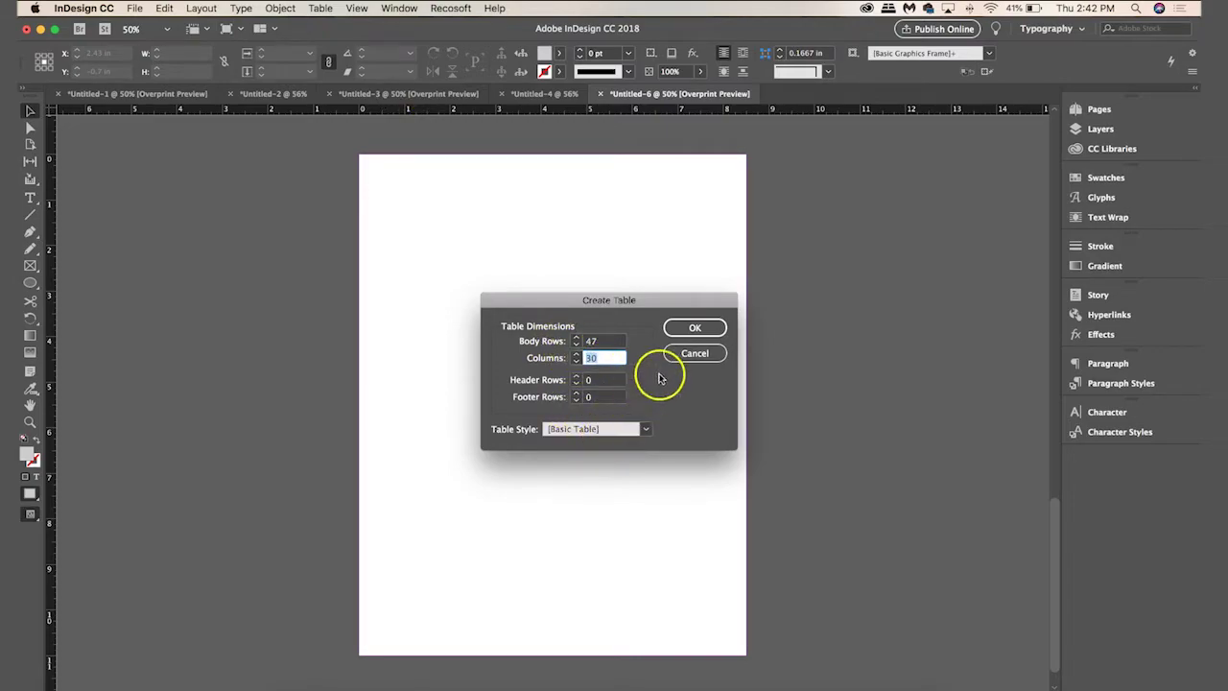
left_click(706, 326)
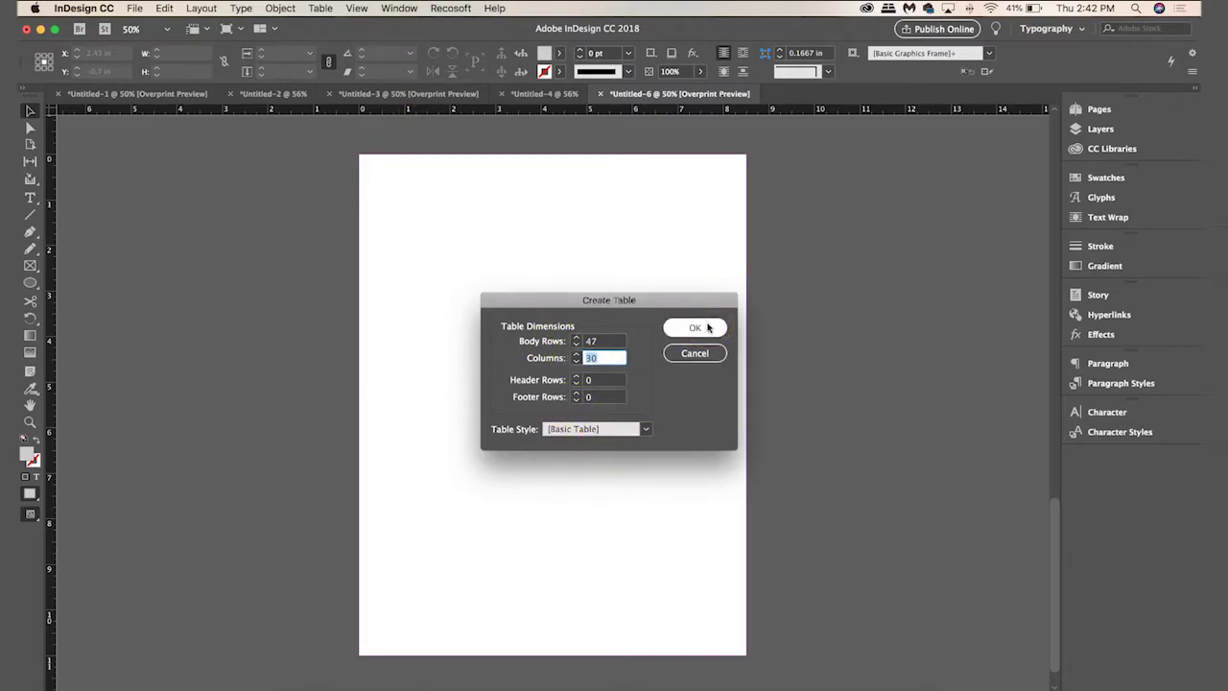
left_click(707, 328)
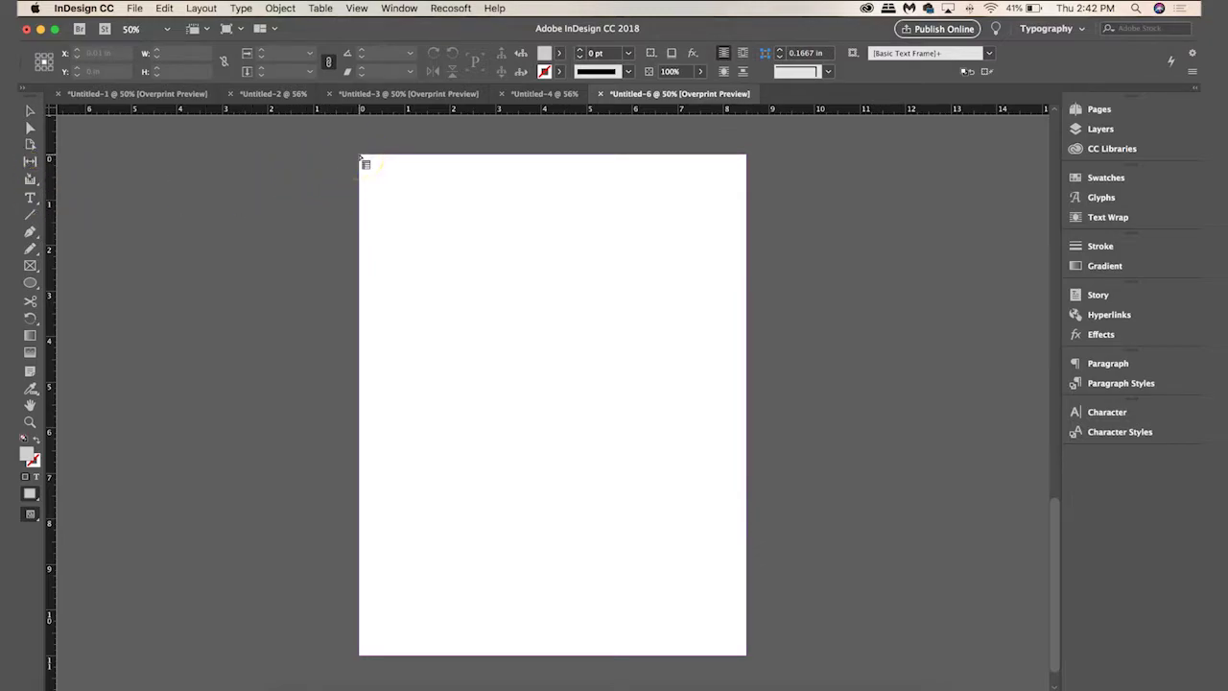
left_click_drag(362, 158, 742, 654)
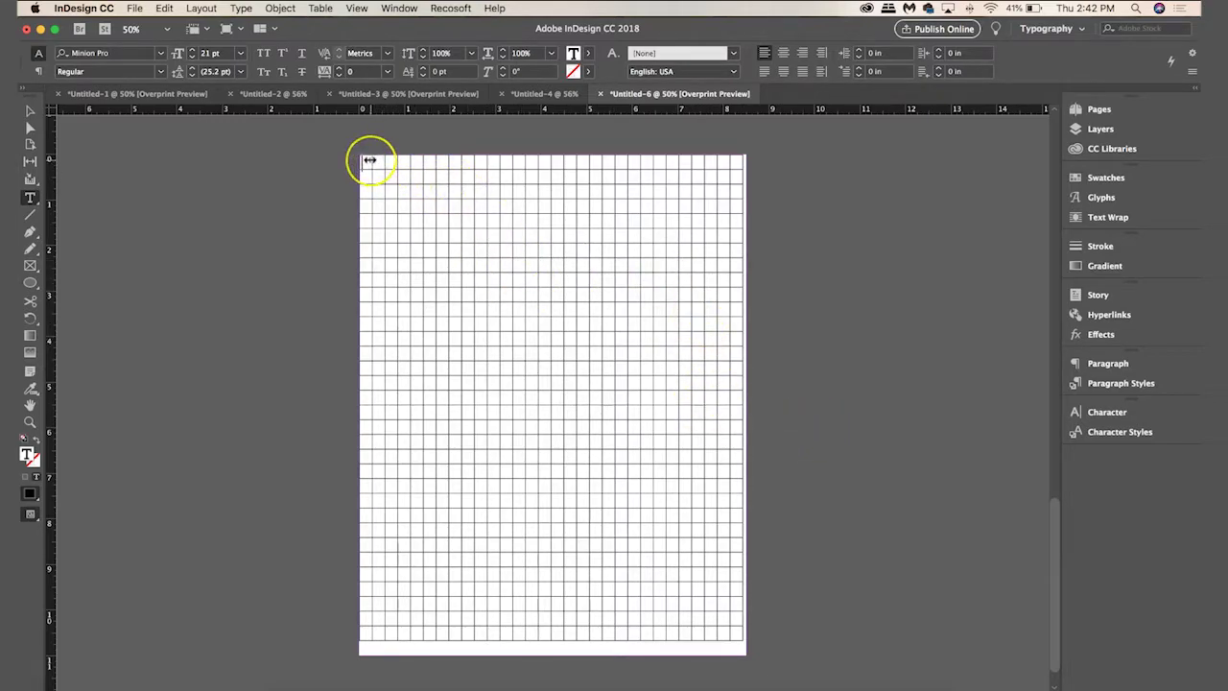
Select all the table cells and set their stroke color to the Light Grey swatch.
left_click_drag(366, 157, 759, 648)
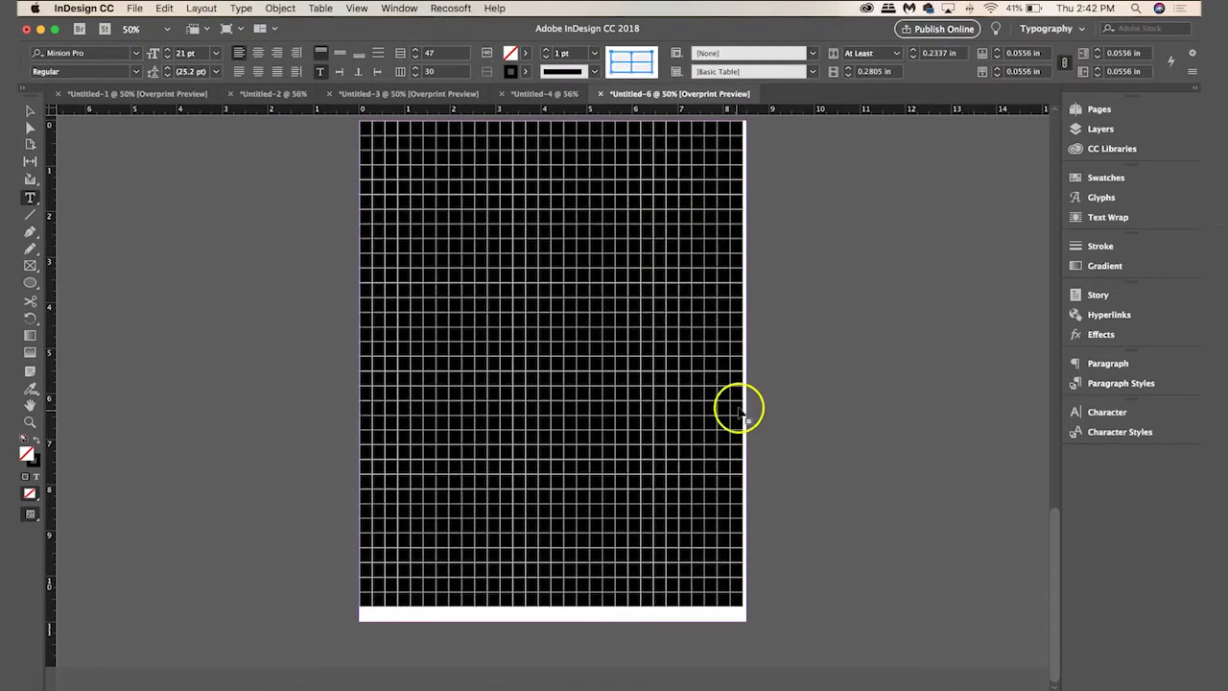
scroll(739, 393, "up", 2)
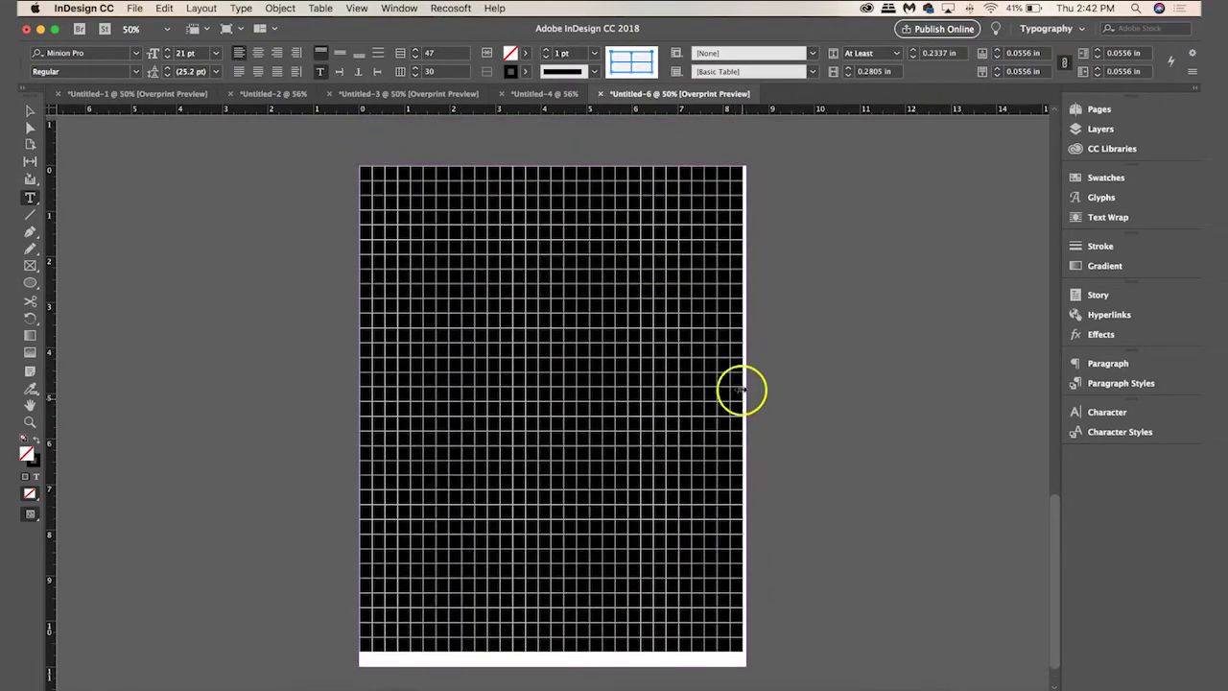
left_click(595, 71)
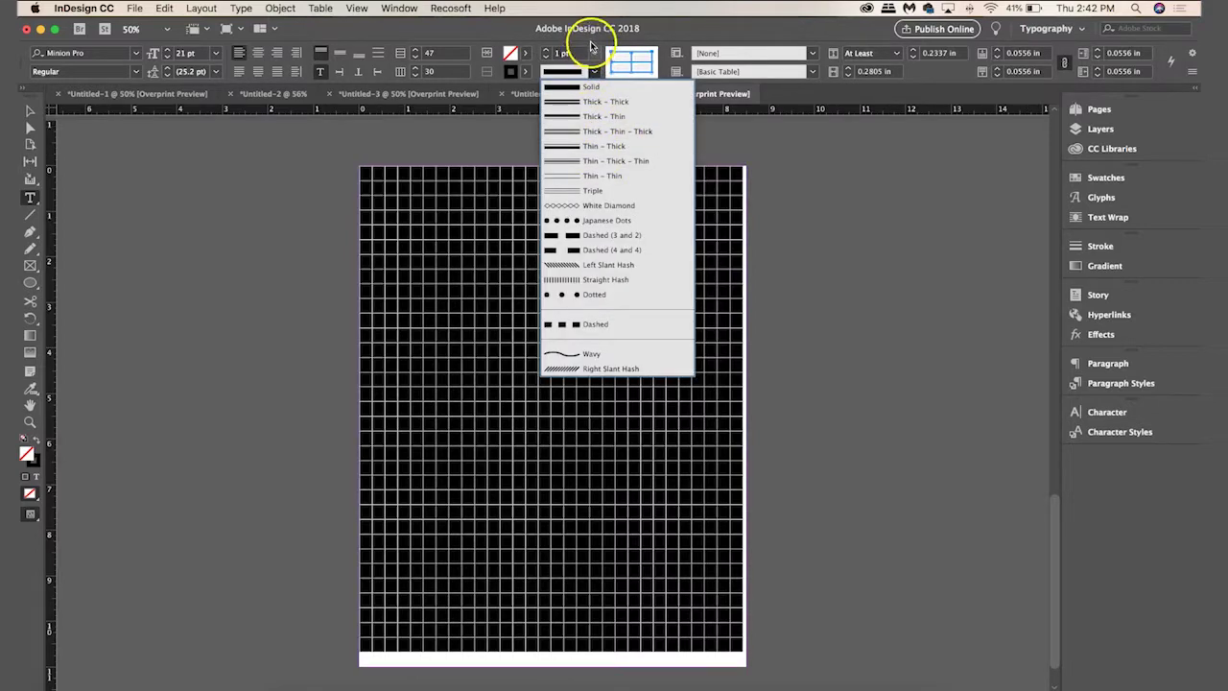
left_click(525, 73)
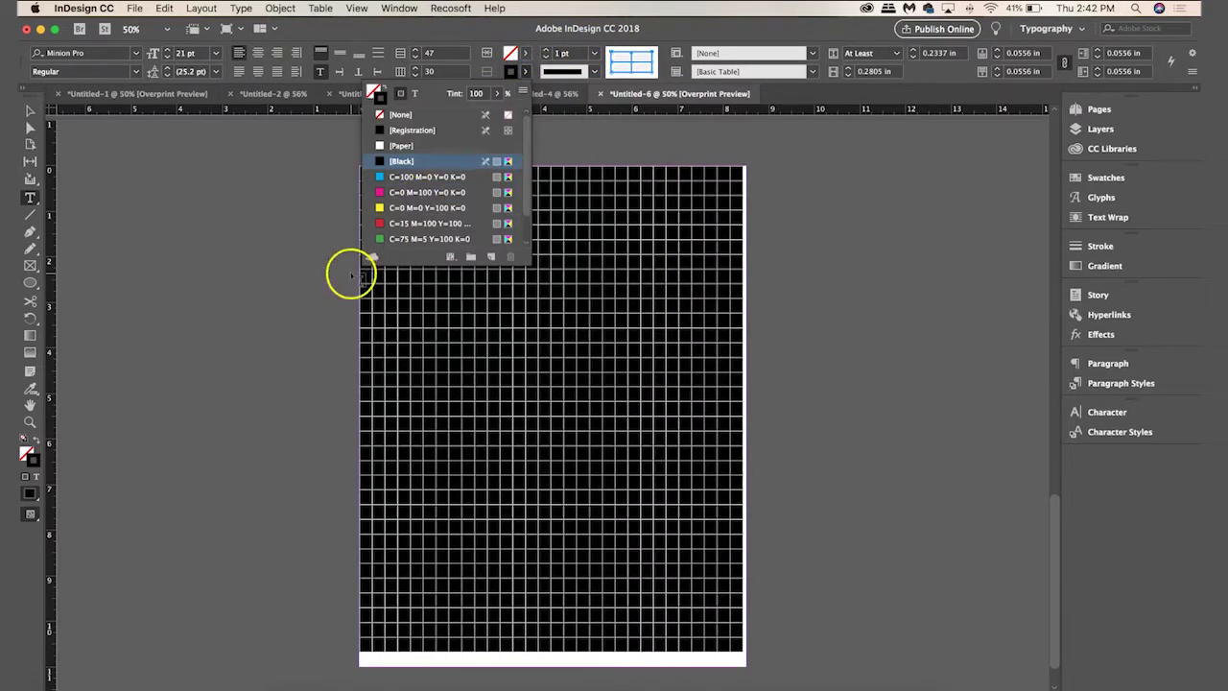
scroll(425, 199, "down", 2)
left_click(408, 239)
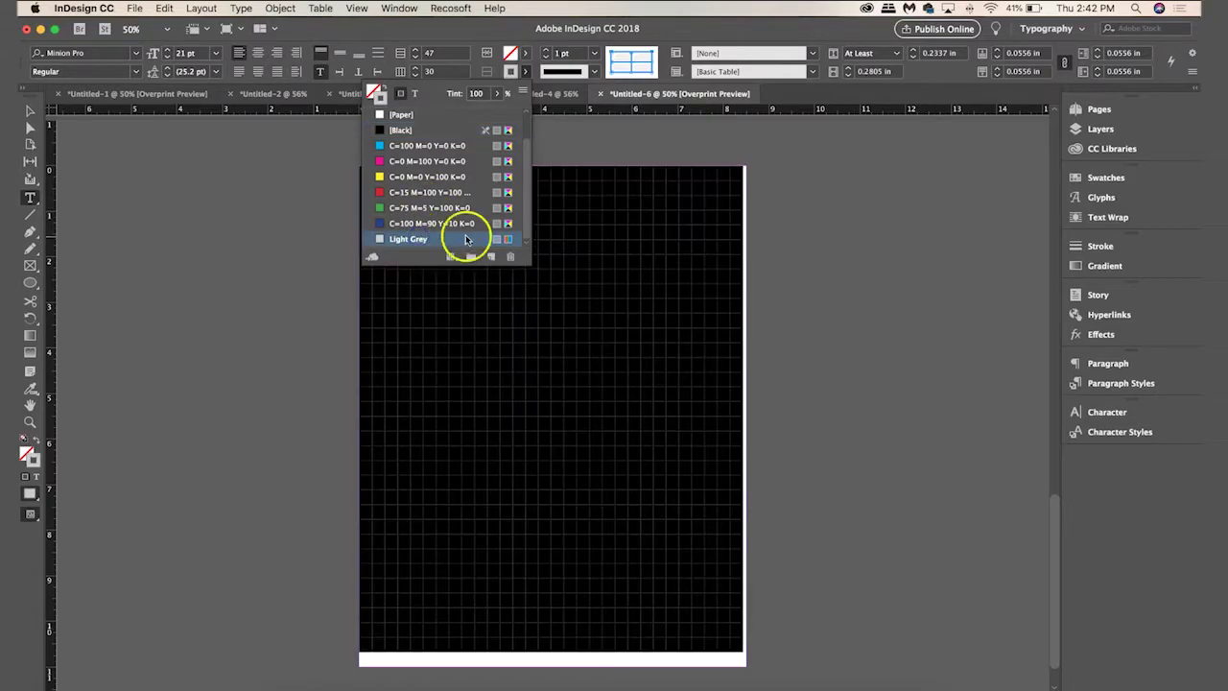
Nudge the table frame down about 0.15 in so the grid is vertically centered on page 3, keeping its horizontal position.
left_click(29, 111)
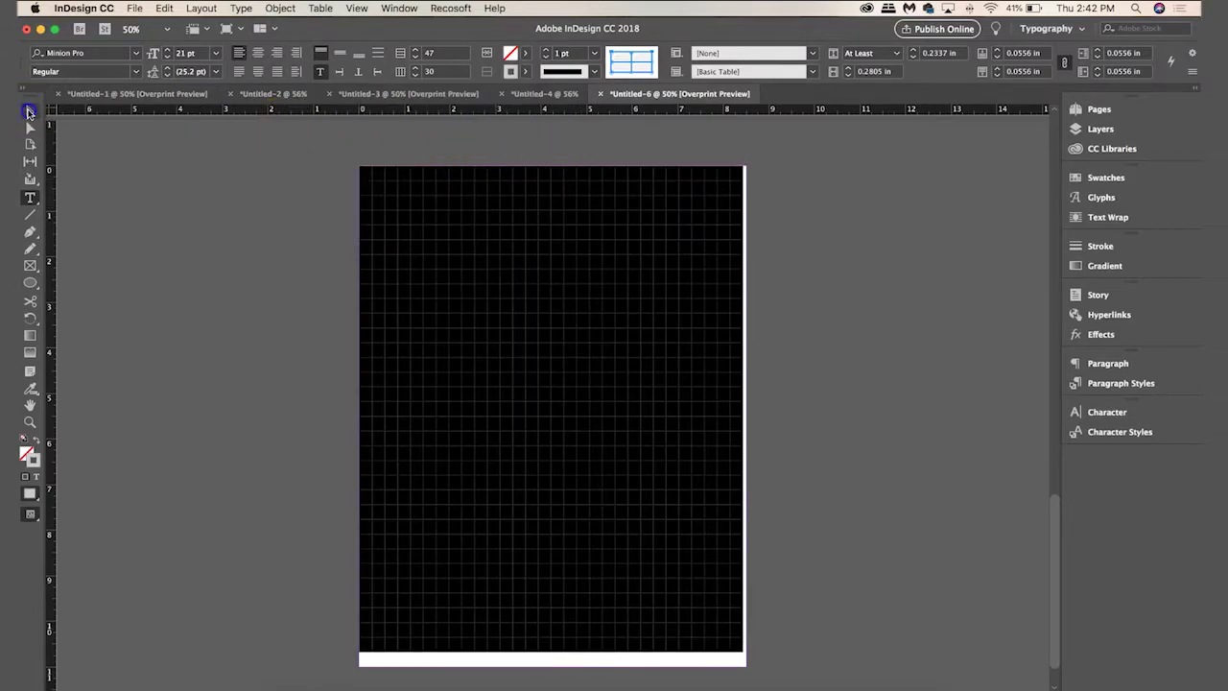
left_click(468, 208)
key("Right")
key("Right")
key("Right")
key("Right")
key("Right")
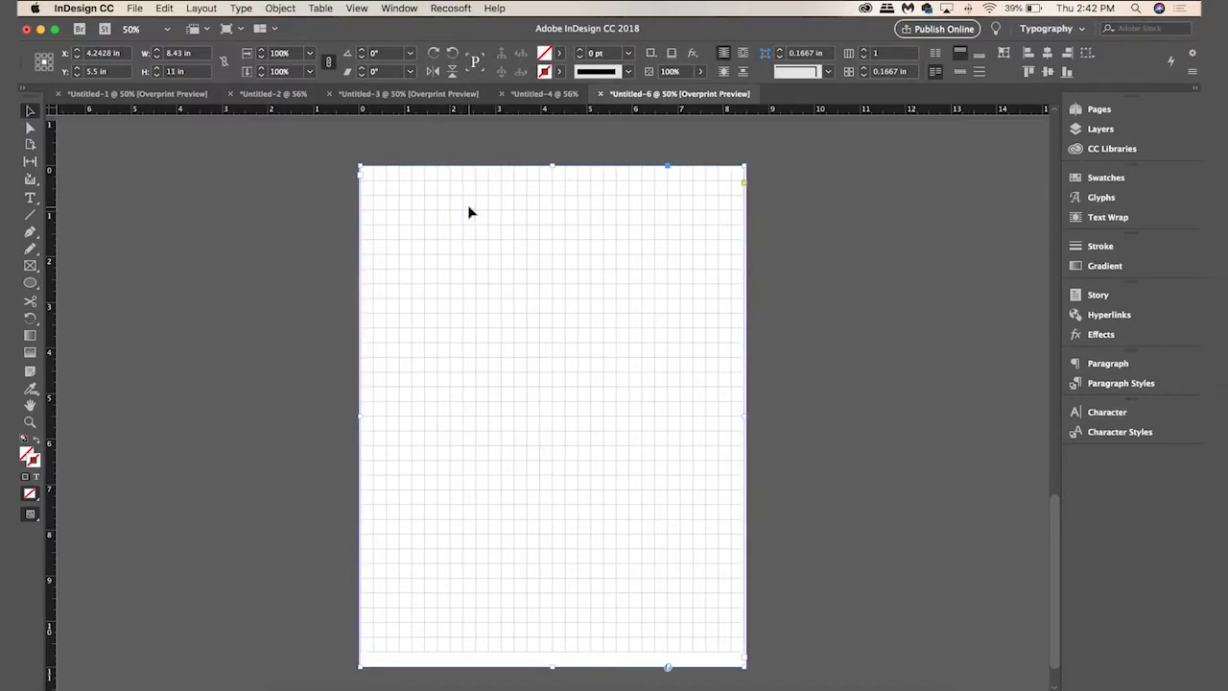
key("Down")
key("Down")
key("Down")
key("Down")
key("Down")
key("Down")
key("Down")
key("Down")
key("Down")
key("Down")
key("Down")
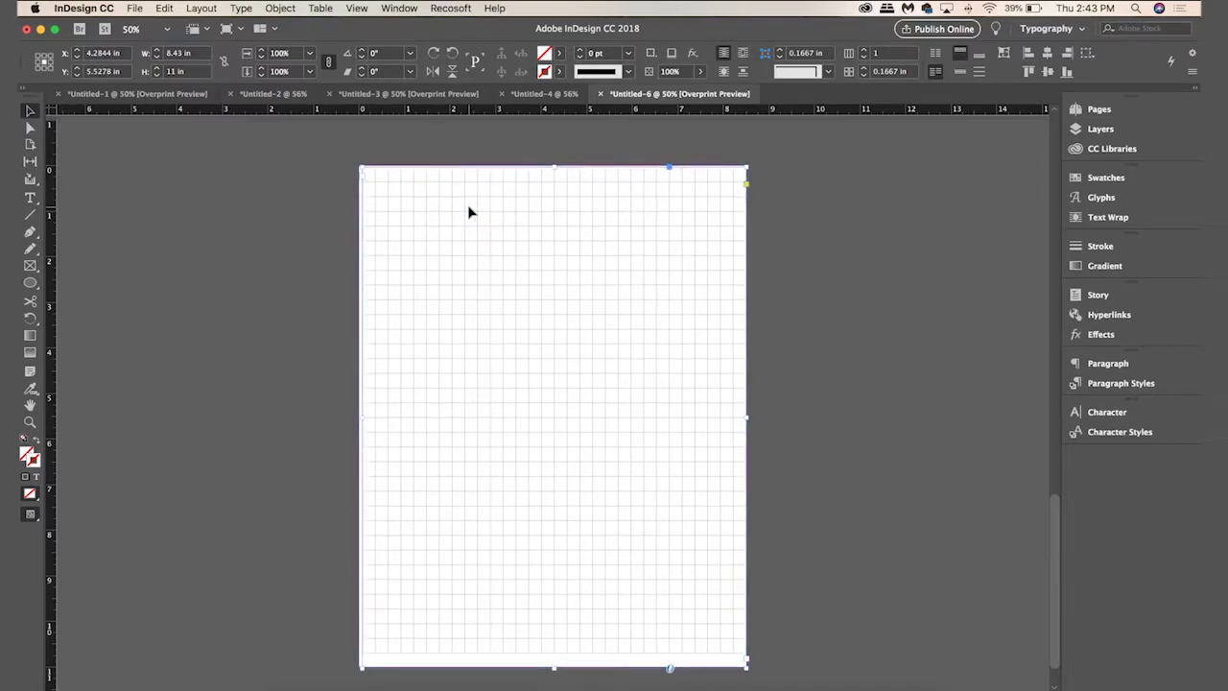
key("Left")
key("Left")
key("Left")
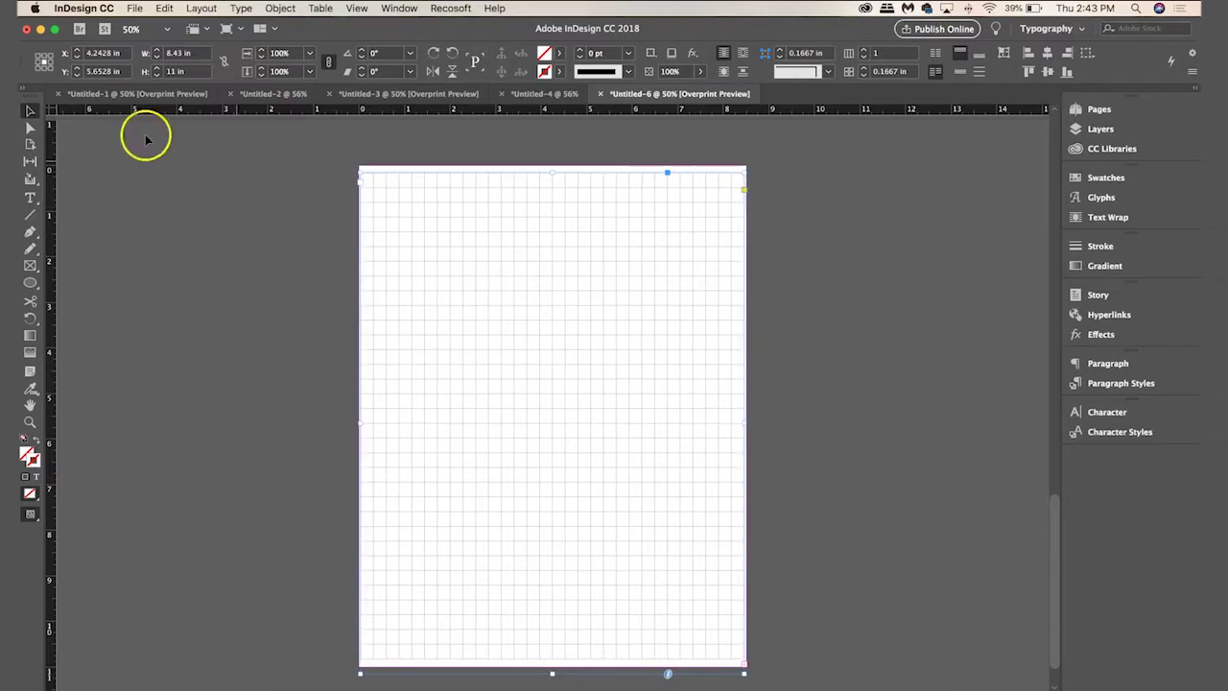
Deselect the table and review the graph paper, dot grid and lined notes pages in Preview screen mode.
key("w")
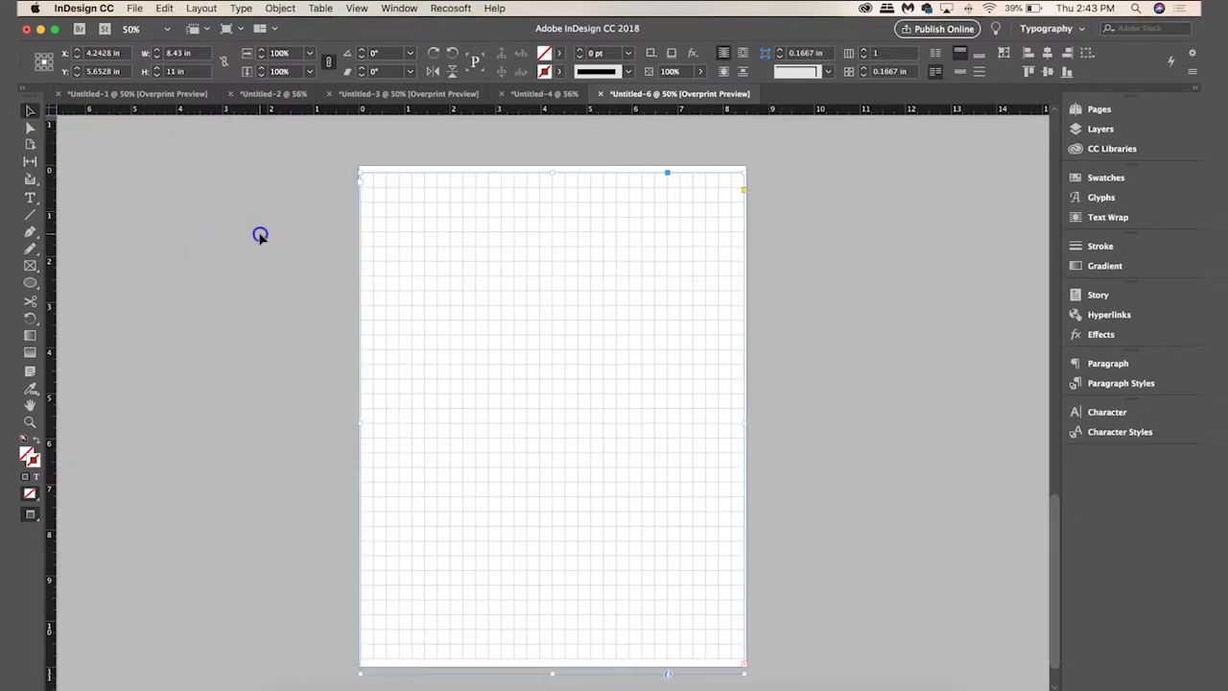
left_click(260, 233)
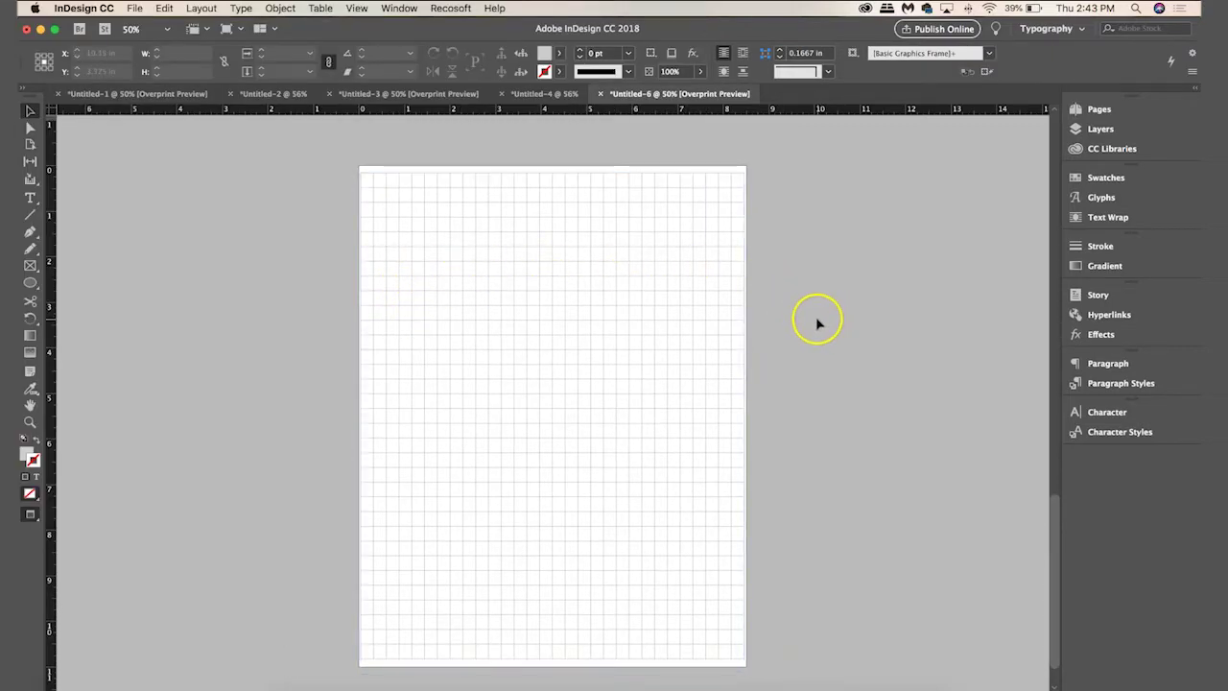
scroll(848, 309, "up", 10)
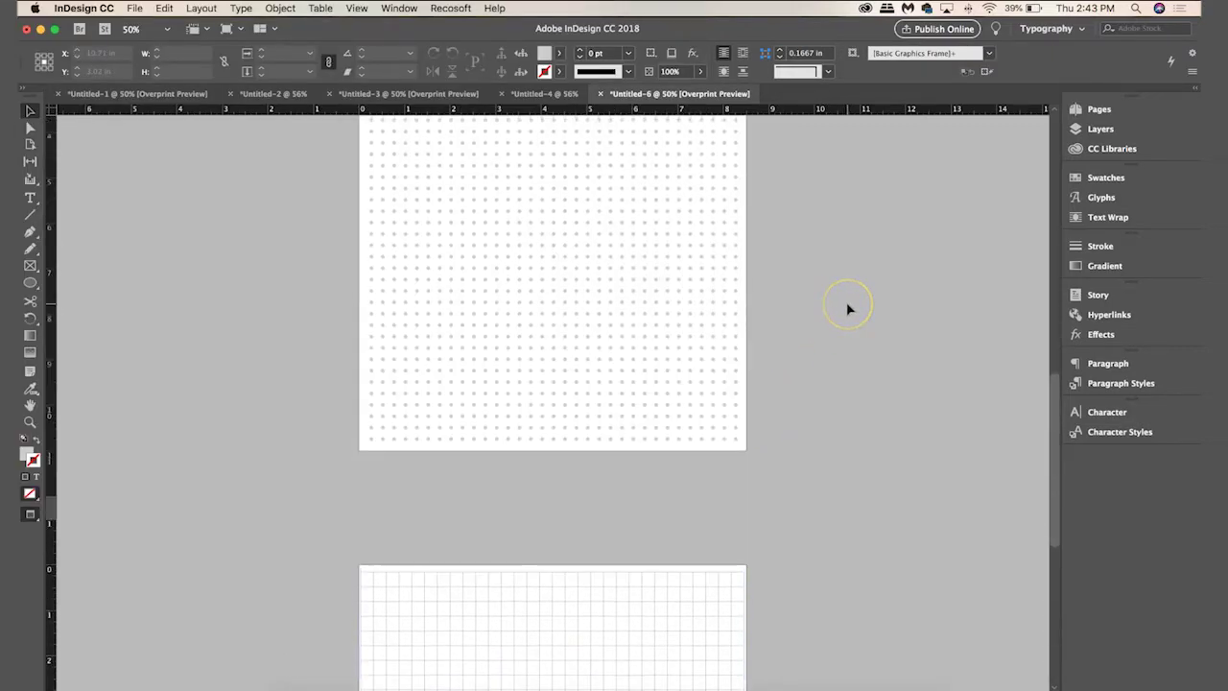
scroll(847, 309, "up", 12)
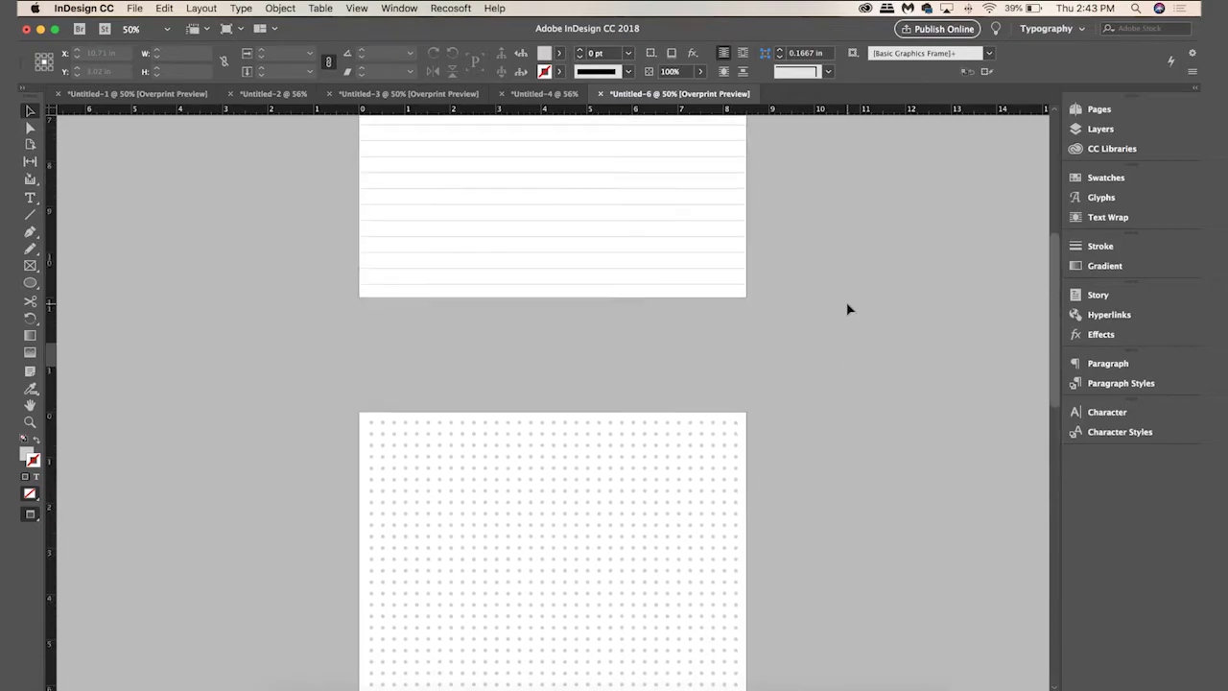
scroll(847, 309, "up", 2)
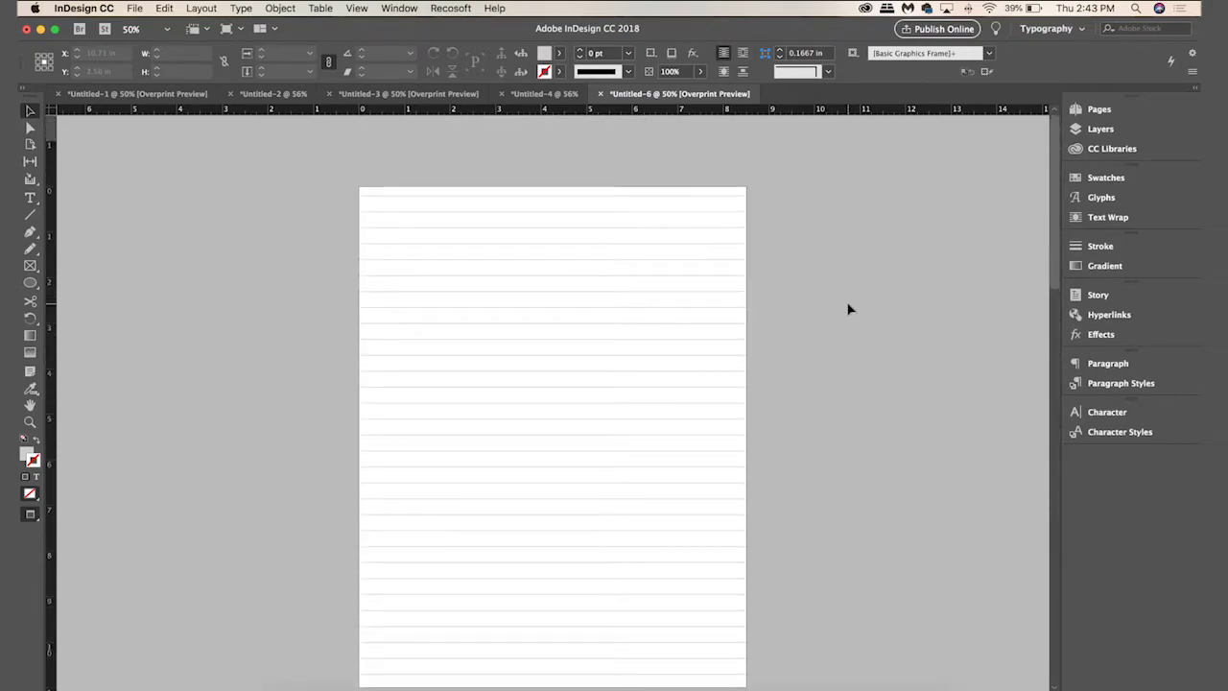
scroll(848, 309, "down", 15)
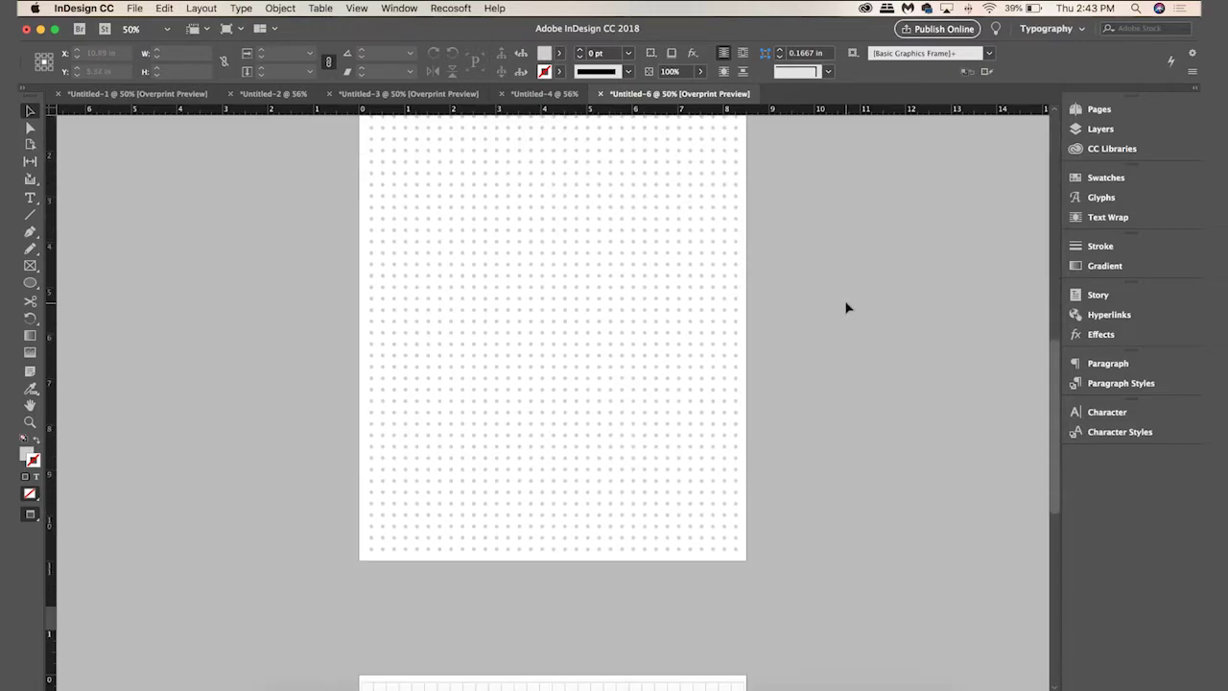
Look over the separate lined notes and dot grid documents, Untitled-2 and Untitled-3.
left_click(333, 106)
left_click(300, 94)
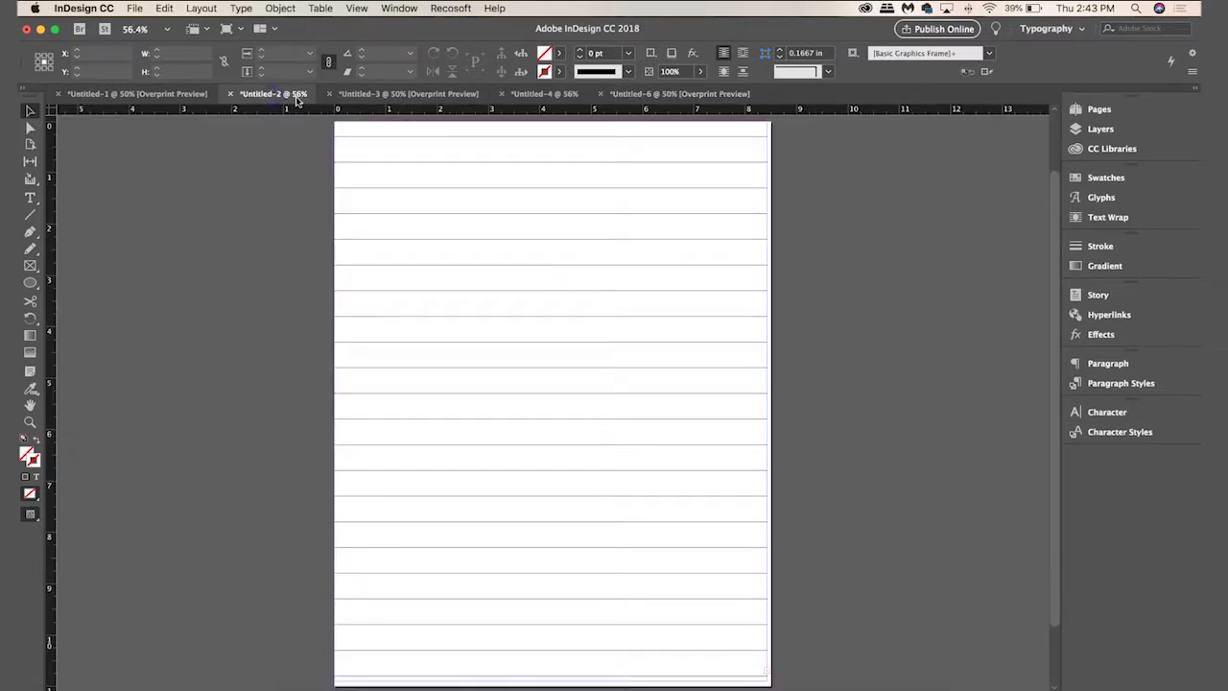
left_click(355, 96)
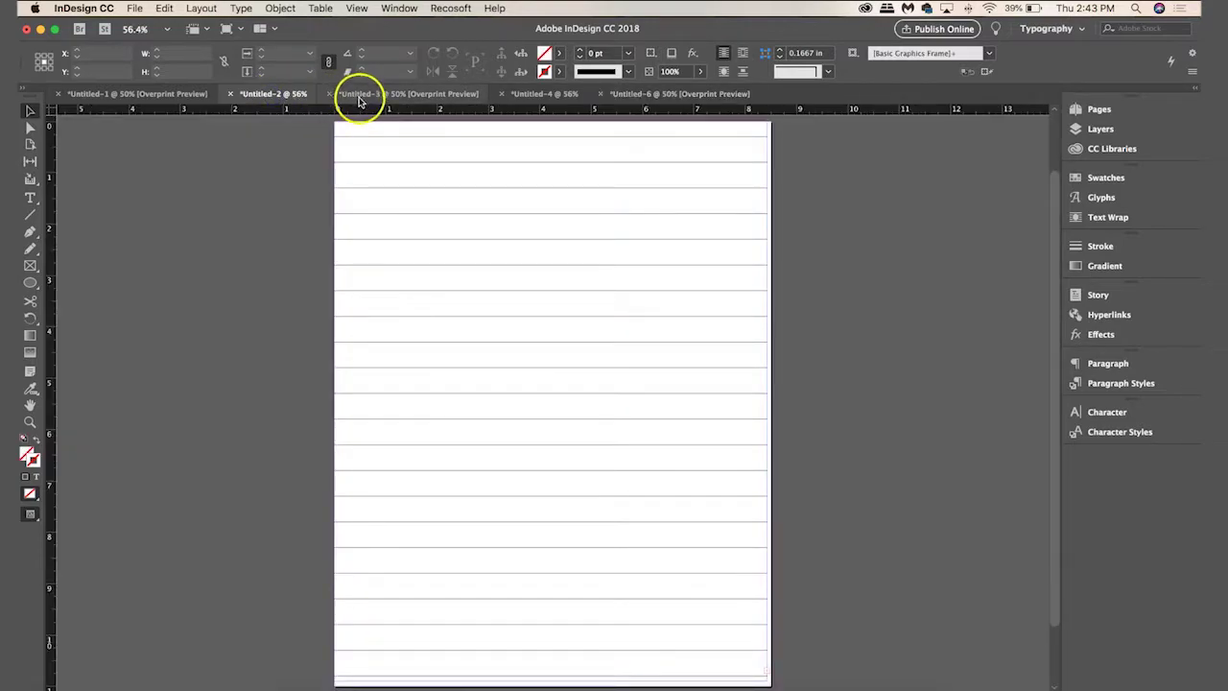
left_click(523, 95)
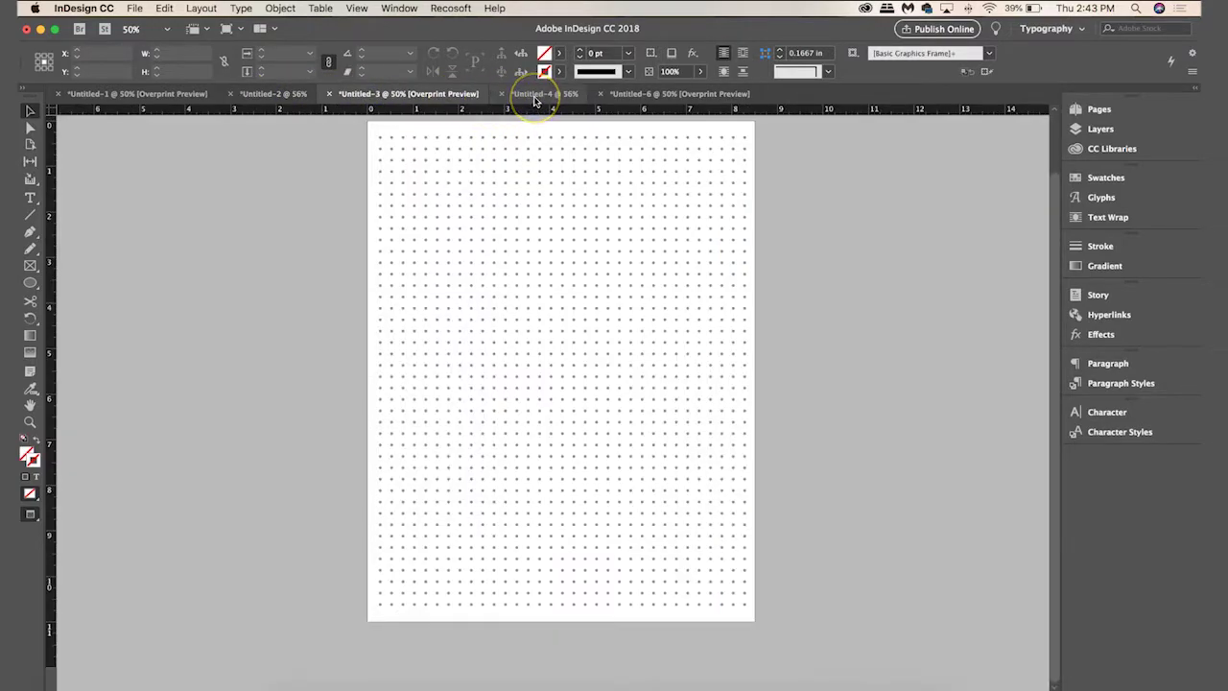
Export the lined notes document Untitled-2 to the Desktop as a JPEG named Lined Notes.
left_click(280, 95)
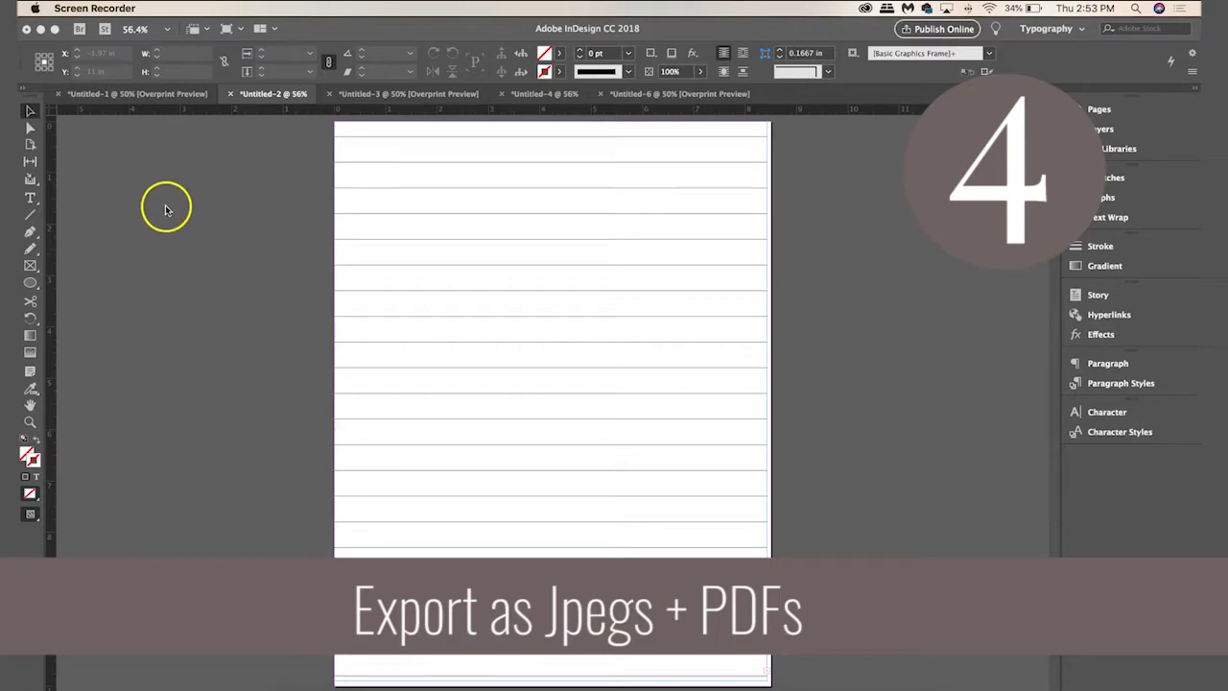
left_click(137, 257)
left_click(135, 8)
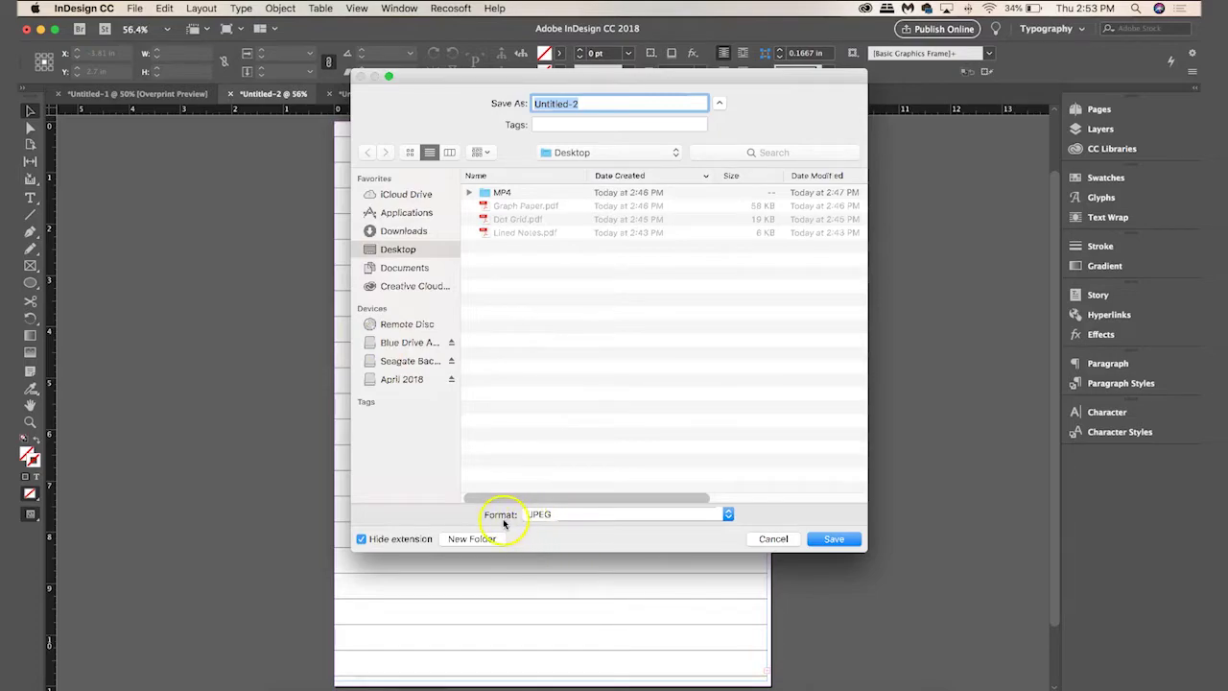
left_click(508, 232)
left_click(830, 539)
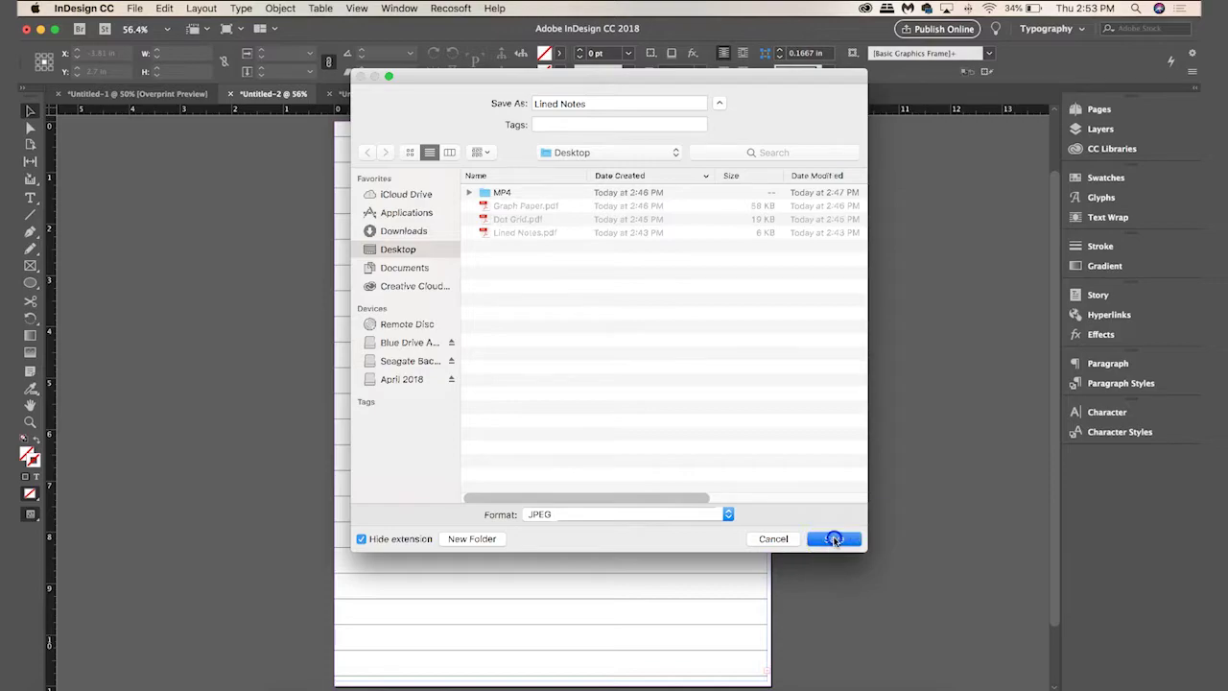
left_click(700, 551)
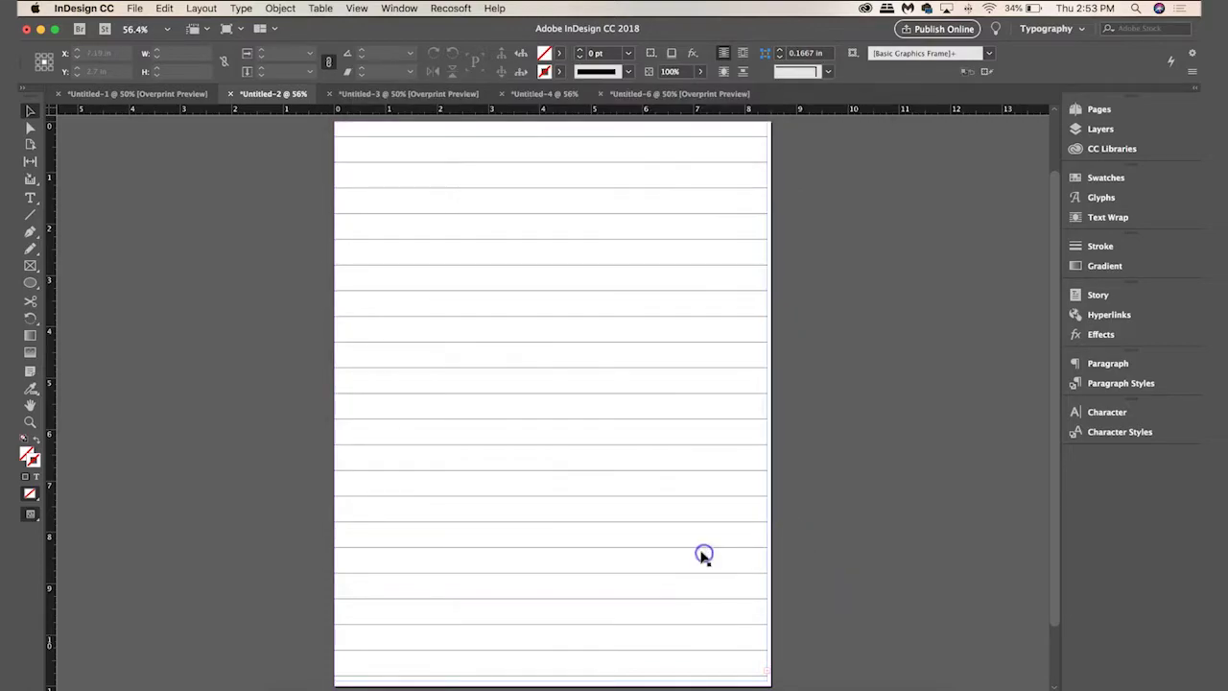
Export the dot grid document Untitled-3 to the Desktop as a JPEG named Dot Grid.
left_click(375, 96)
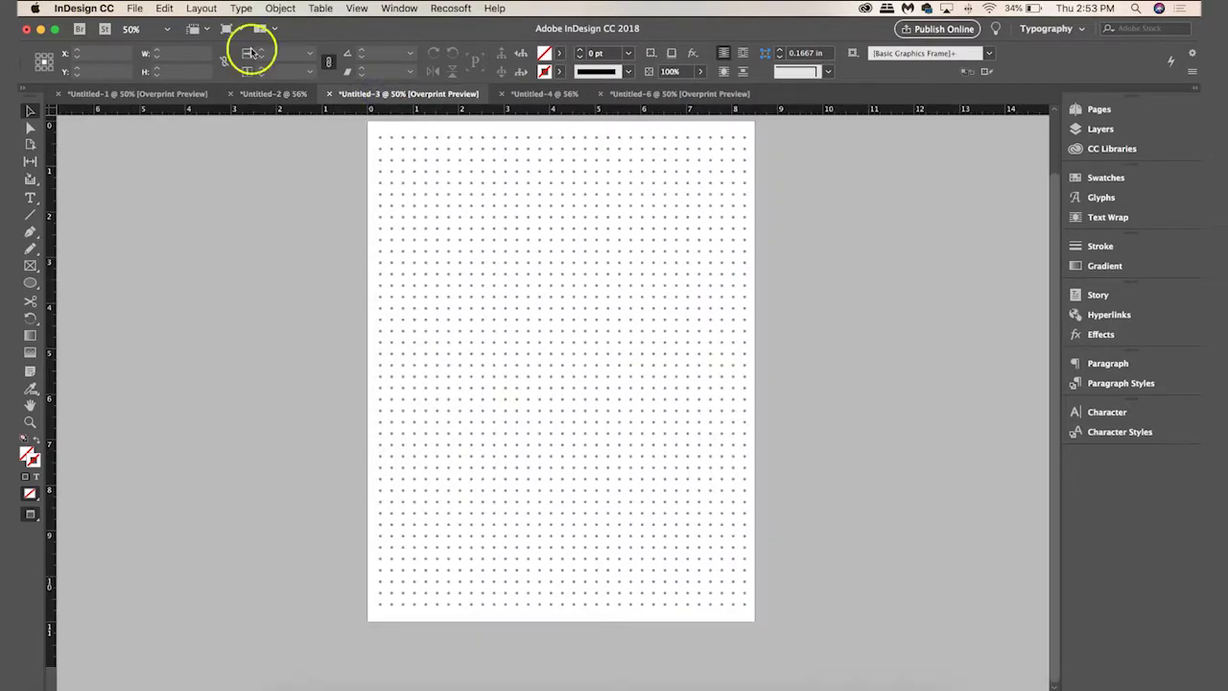
left_click(135, 10)
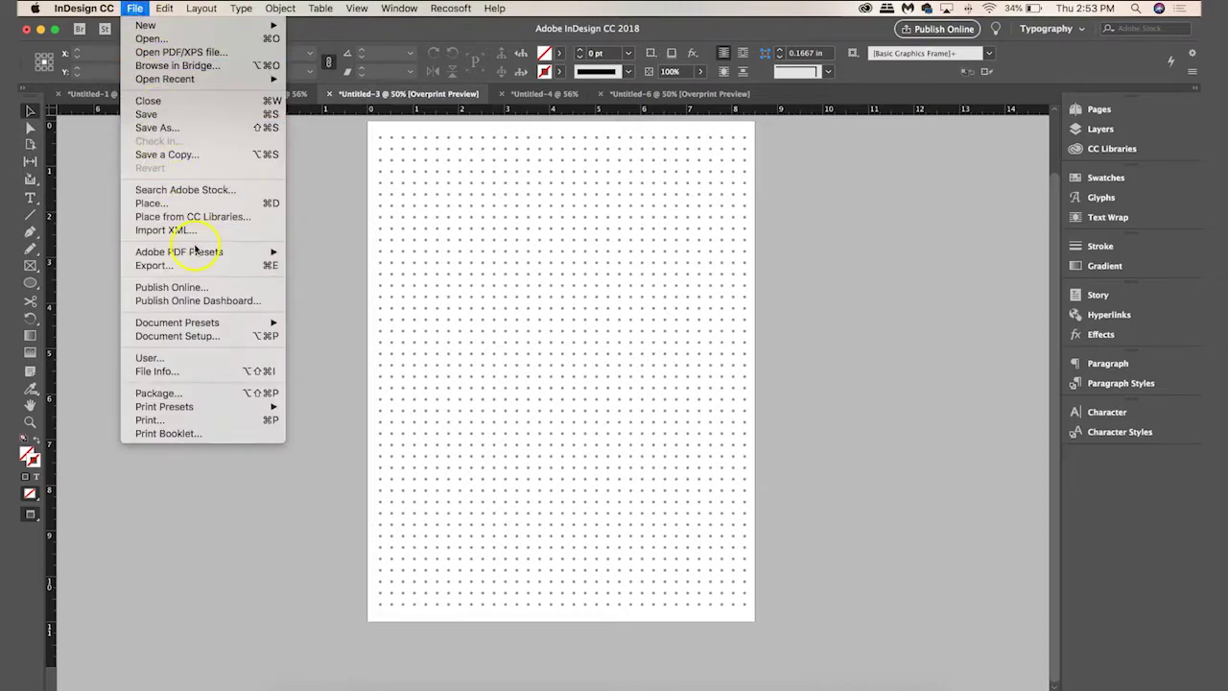
left_click(153, 265)
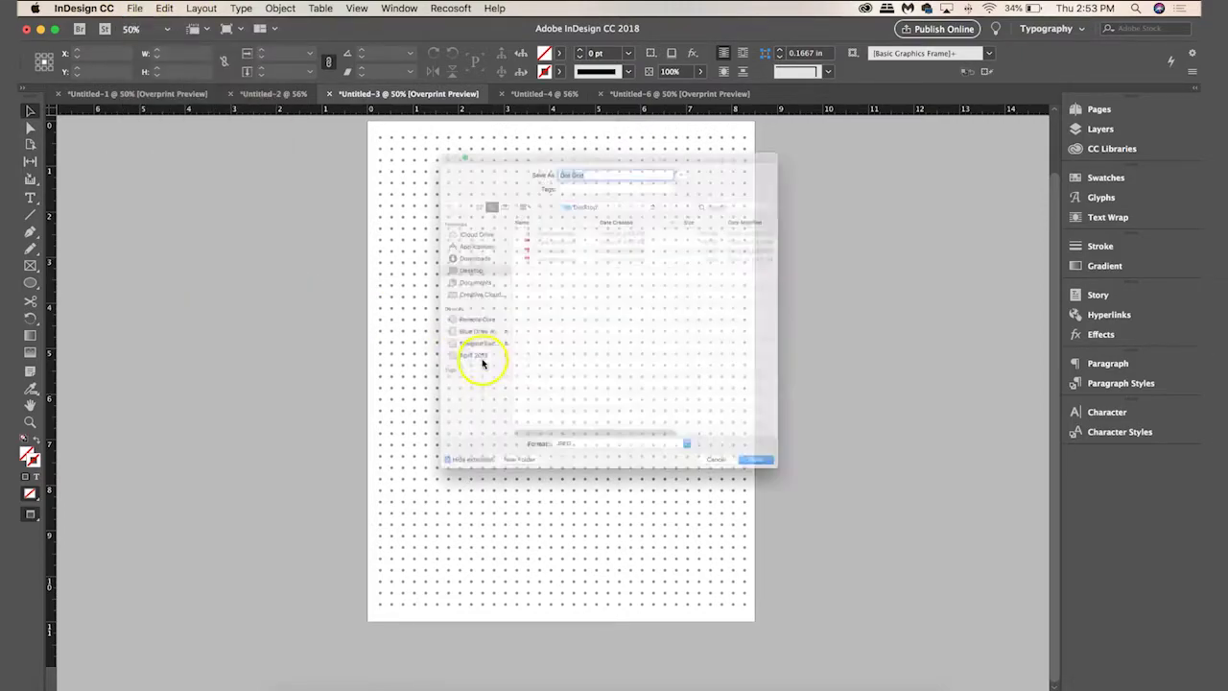
left_click(515, 234)
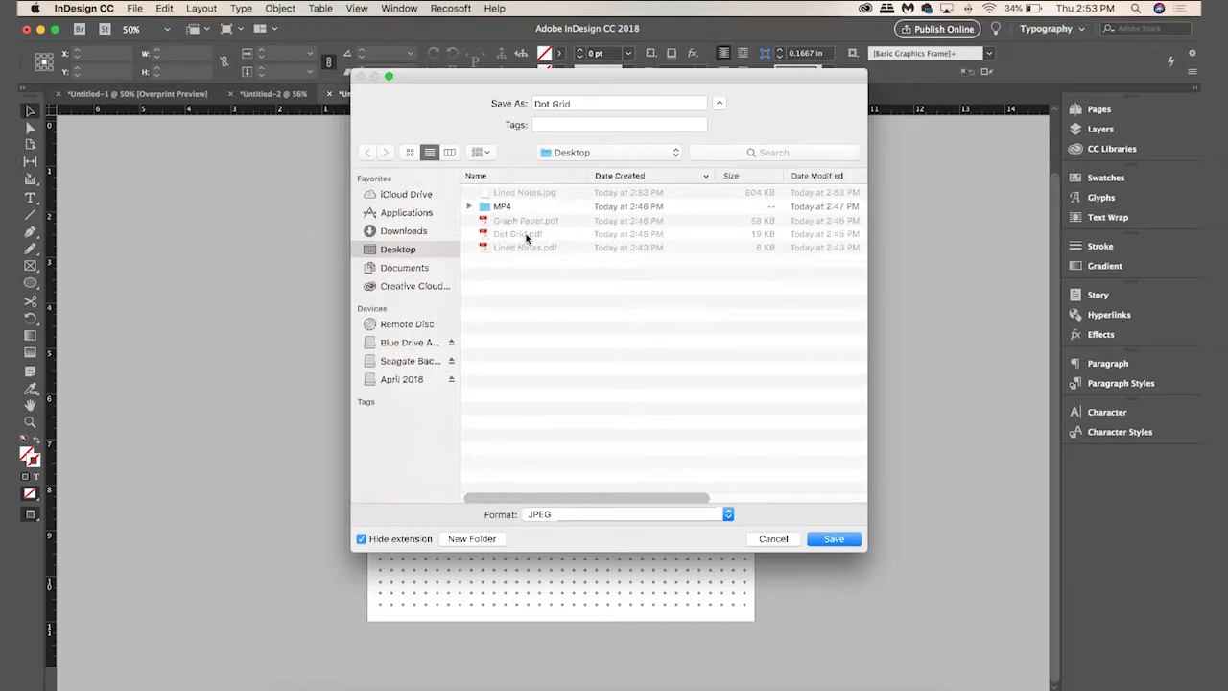
left_click(833, 538)
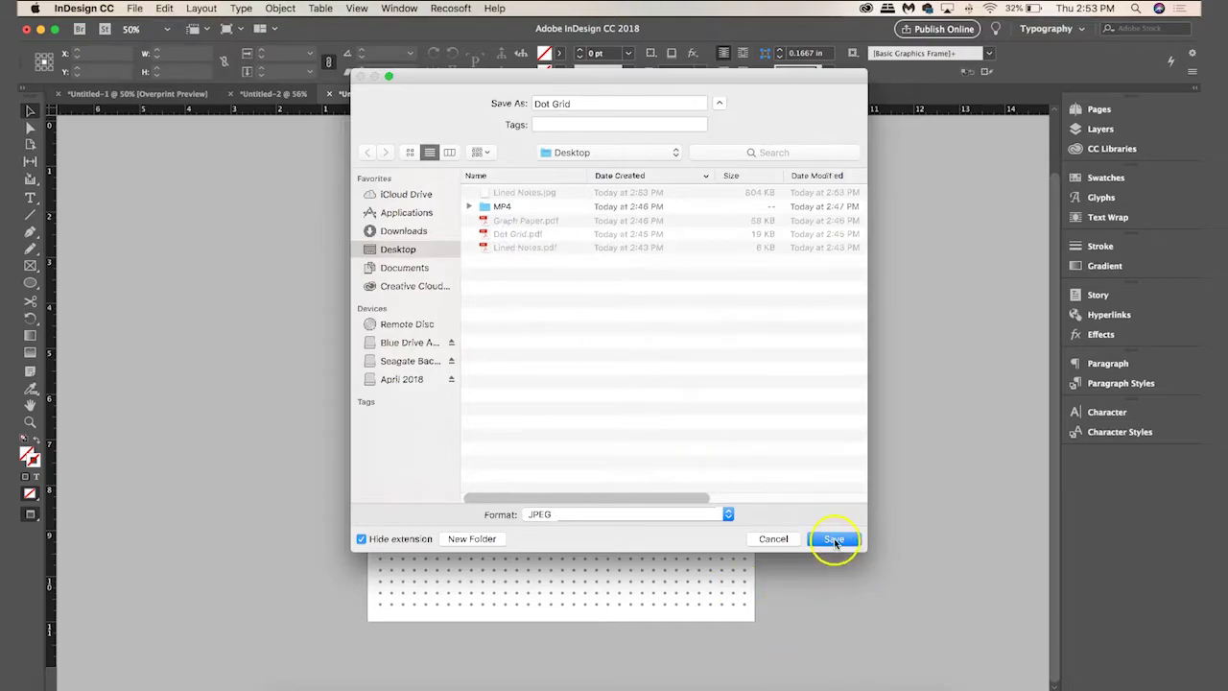
left_click(683, 551)
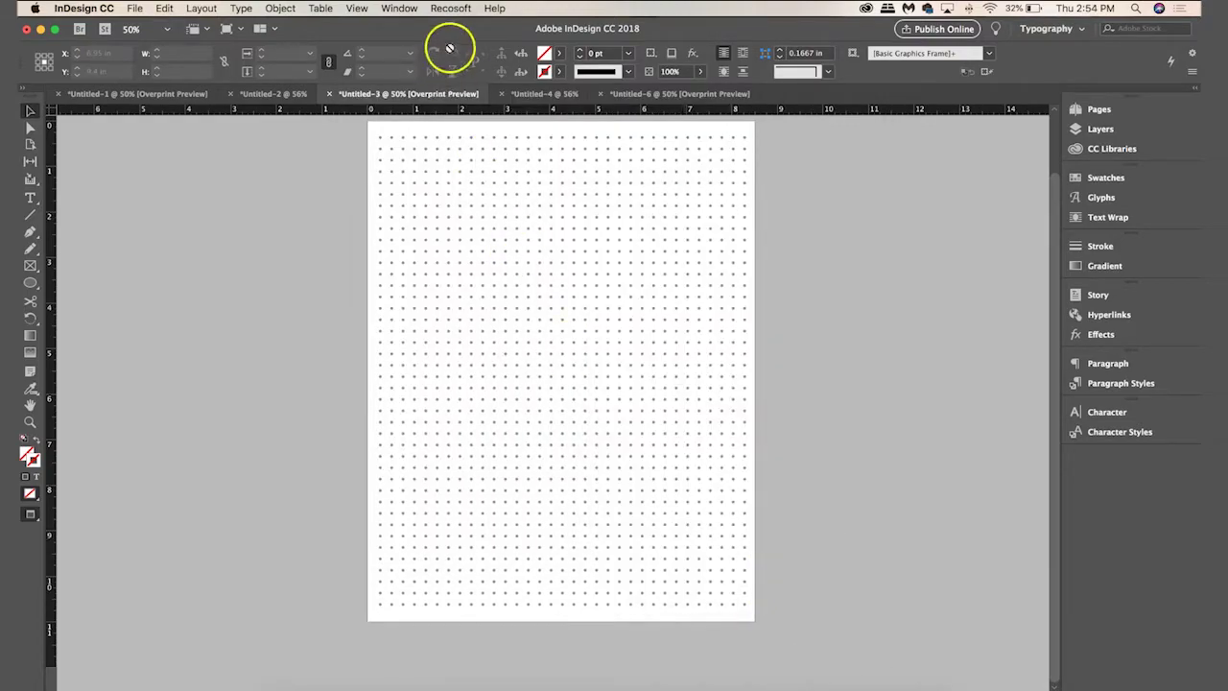
Export all pages of the graph paper document Untitled-4 to the Desktop as a JPEG named Graph Paper.
left_click(523, 94)
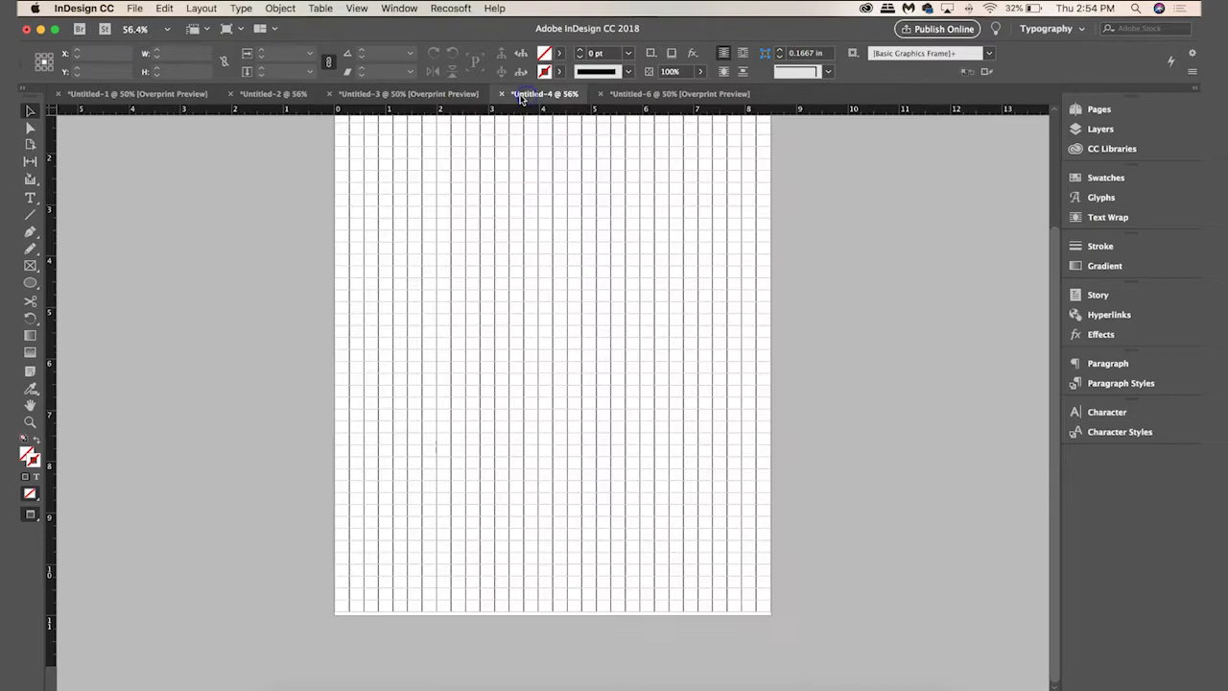
left_click(134, 8)
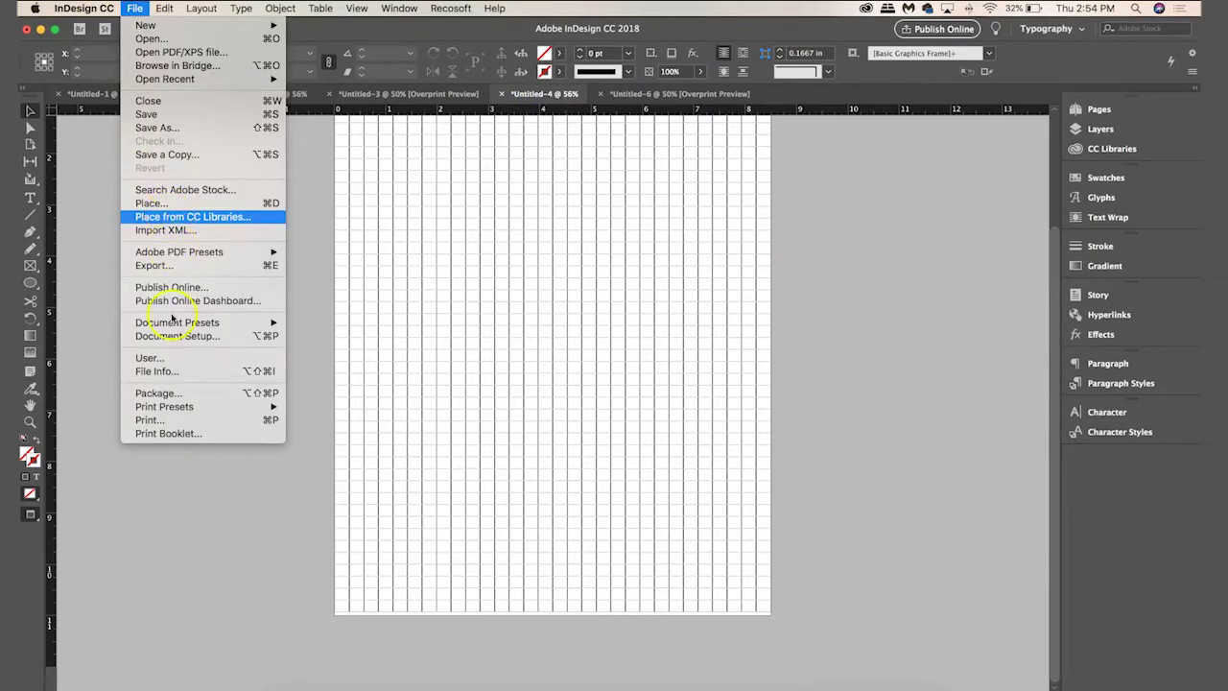
left_click(153, 265)
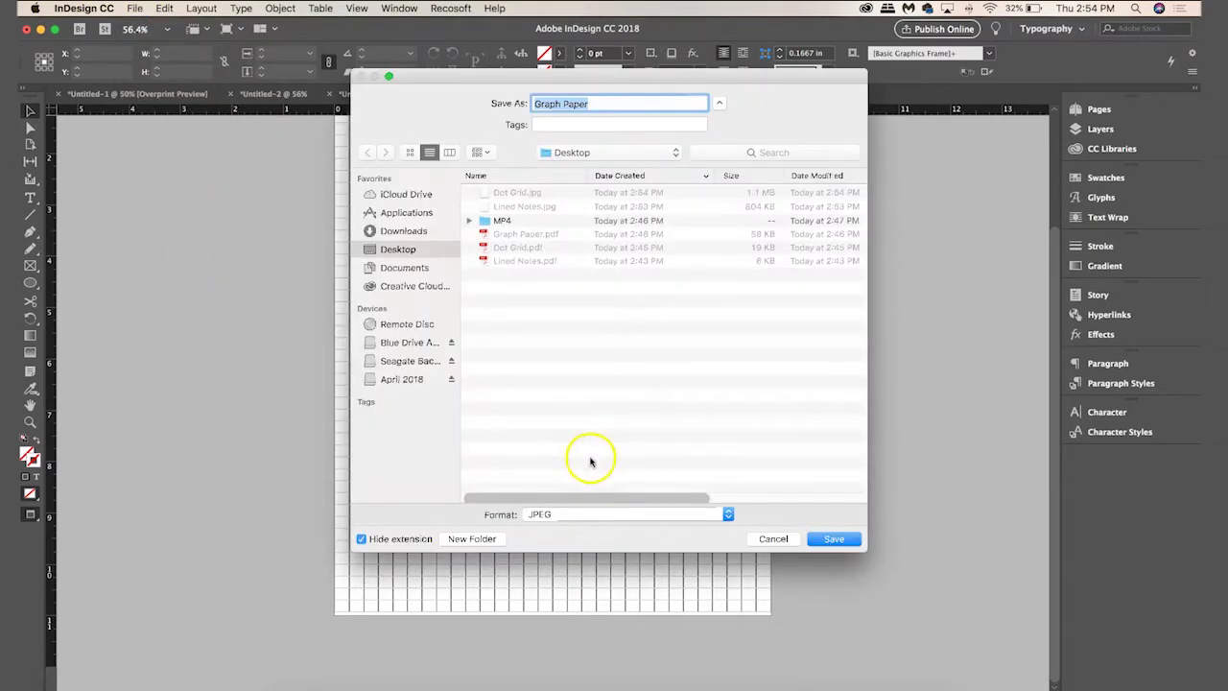
left_click(519, 234)
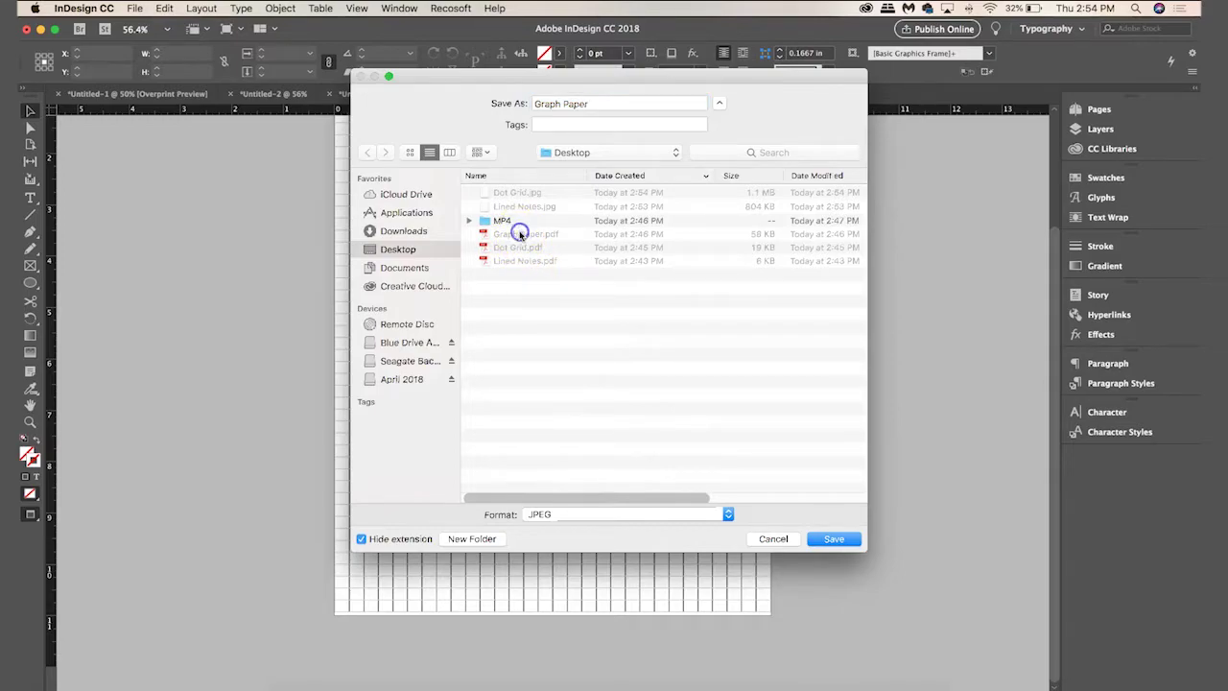
left_click(833, 539)
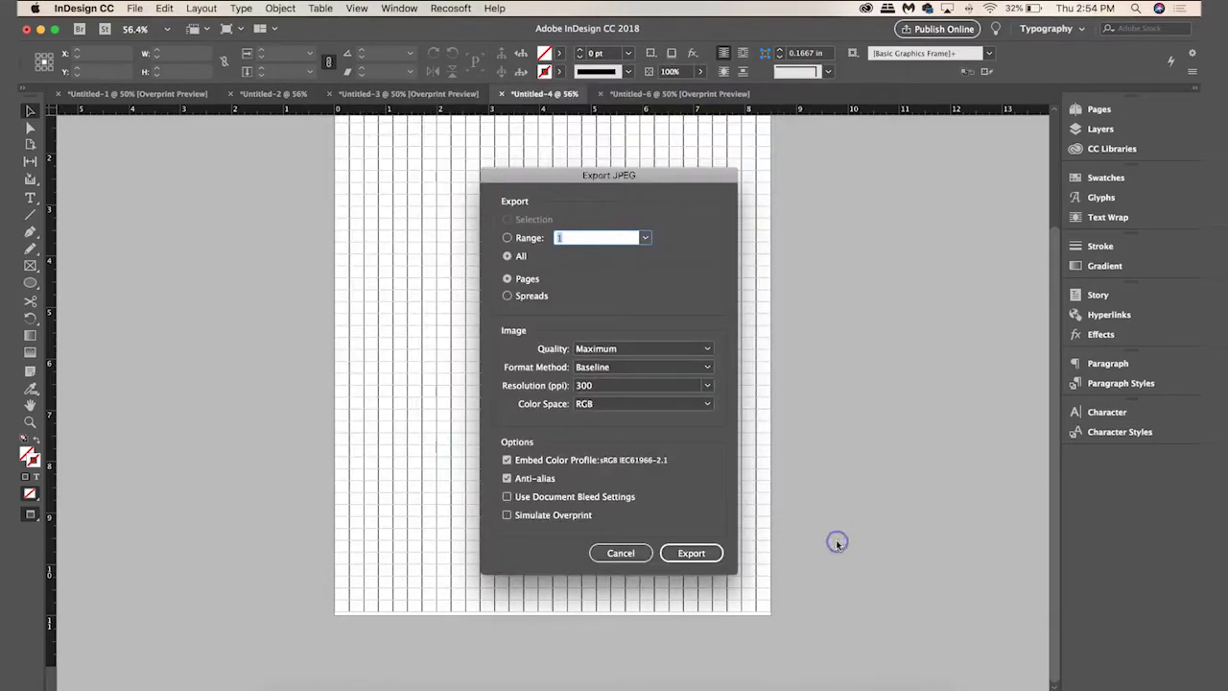
left_click(691, 553)
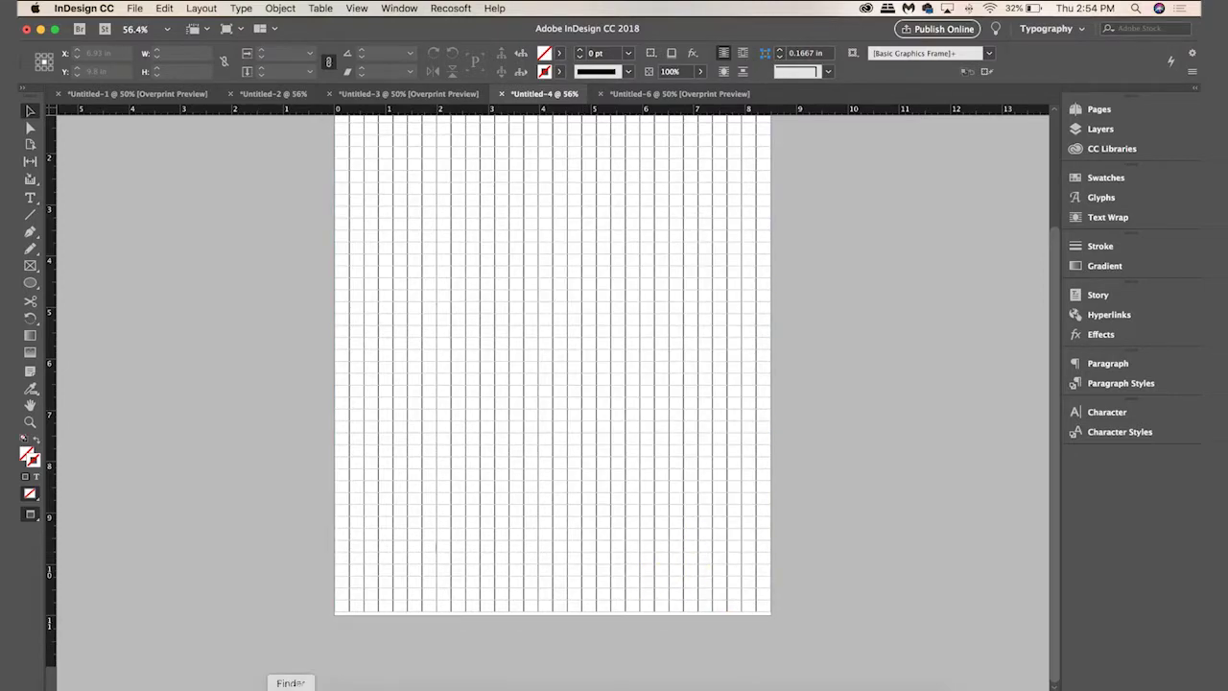
In Finder, select Graph Paper.jpg, Dot Grid.jpg and Lined Notes.jpg on the Desktop and upload them to the A - iPad Pro folder in Google Drive.
left_click(290, 689)
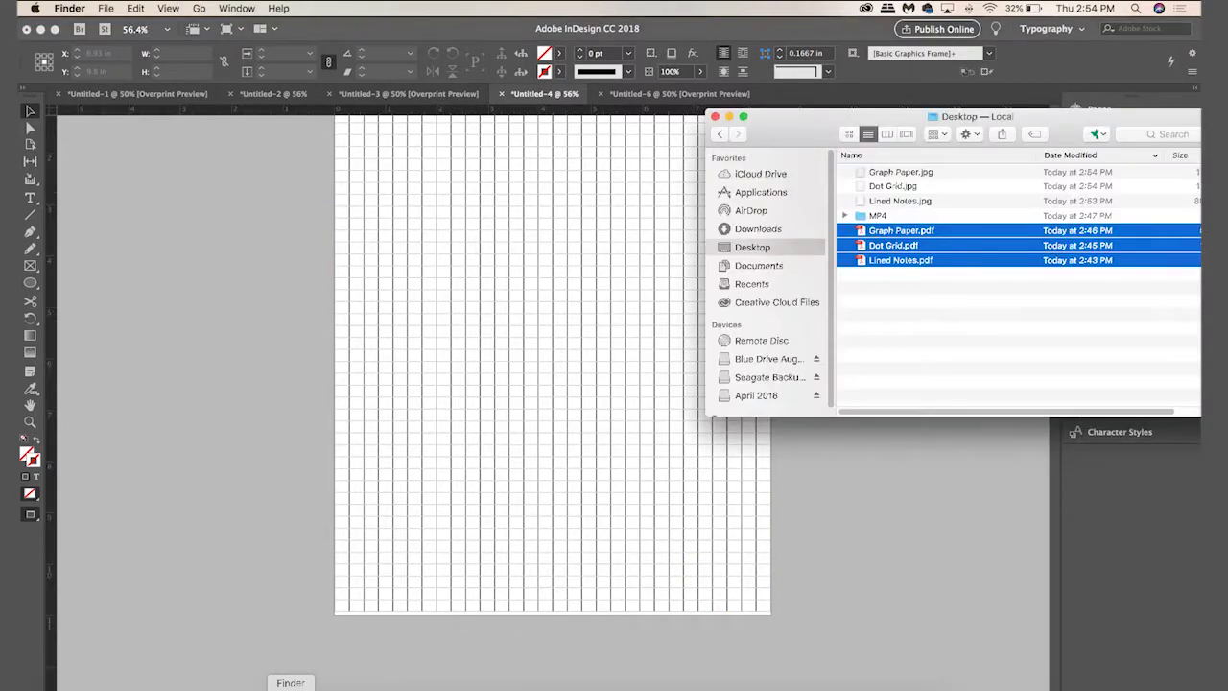
left_click_drag(816, 126, 579, 124)
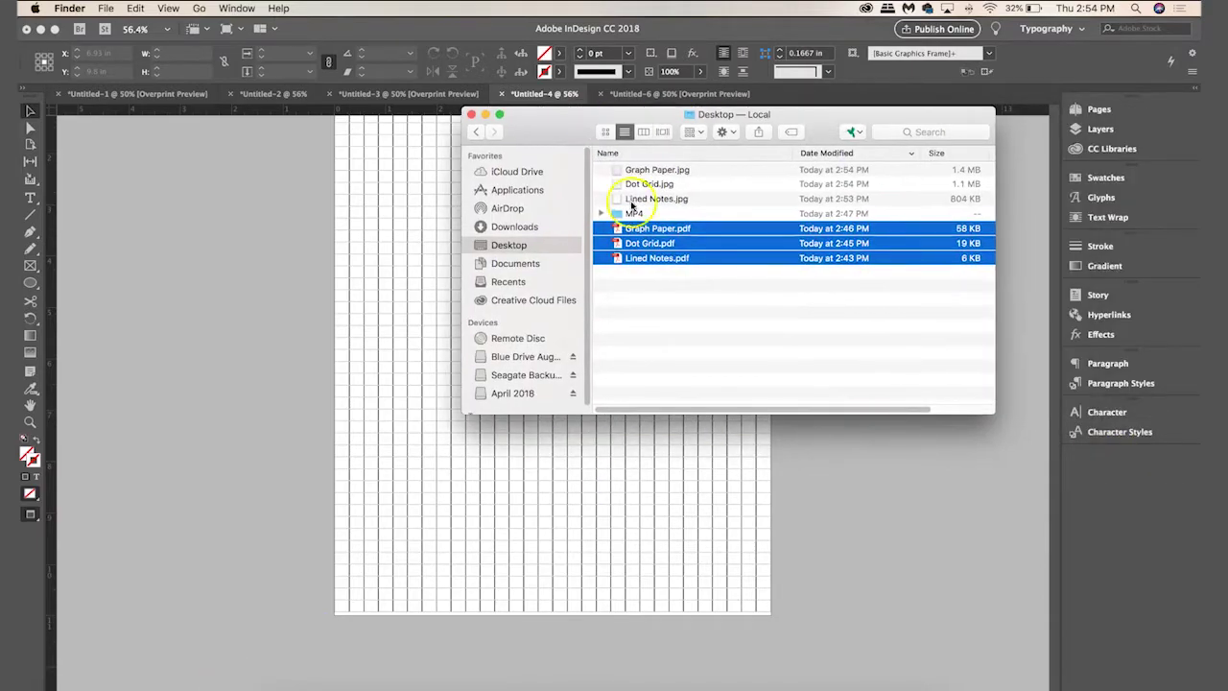
left_click(660, 201)
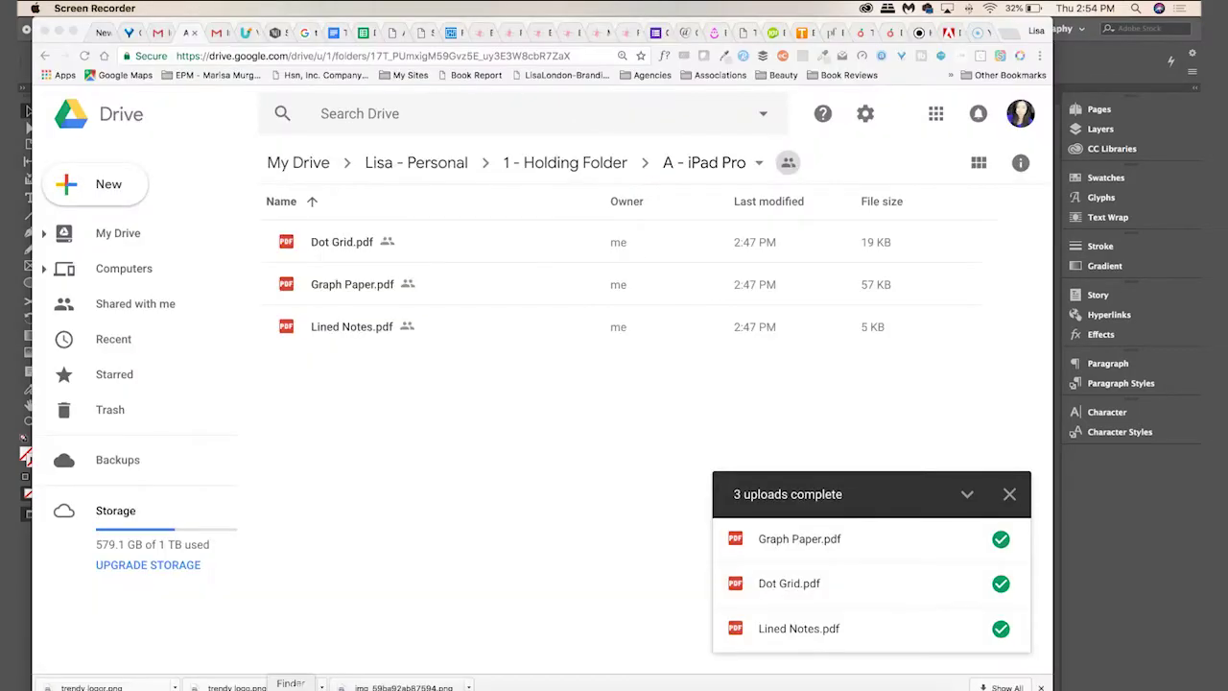
left_click(686, 171, "shift")
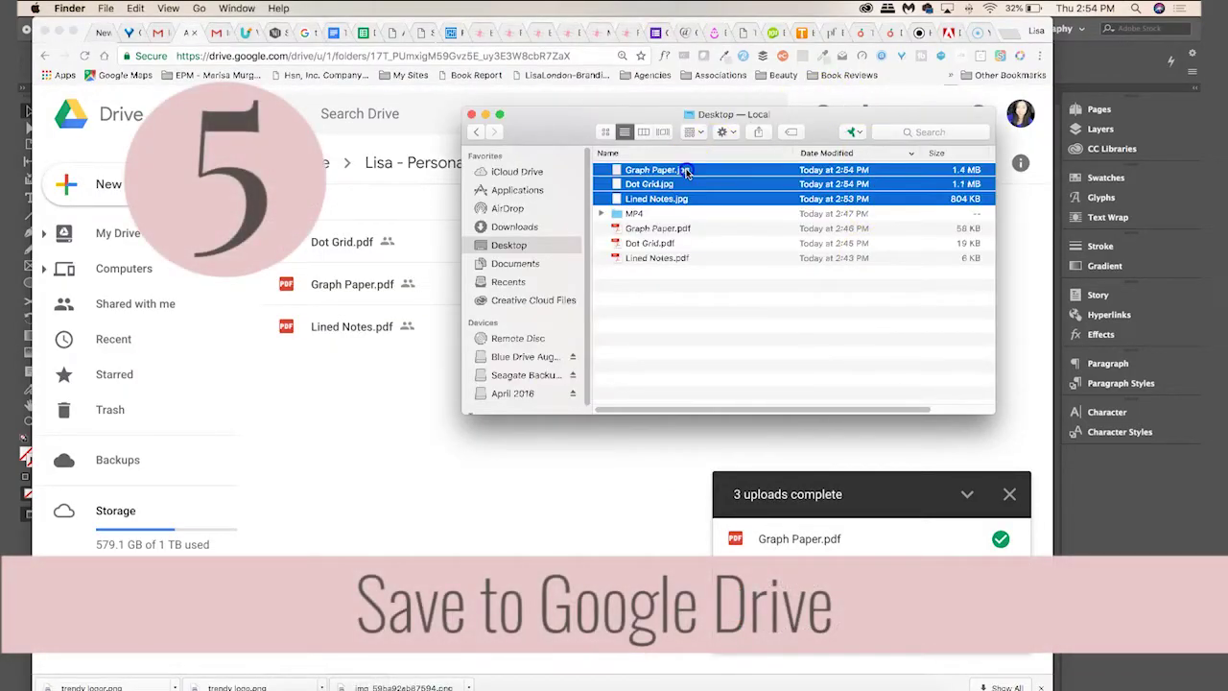
left_click_drag(686, 172, 356, 447)
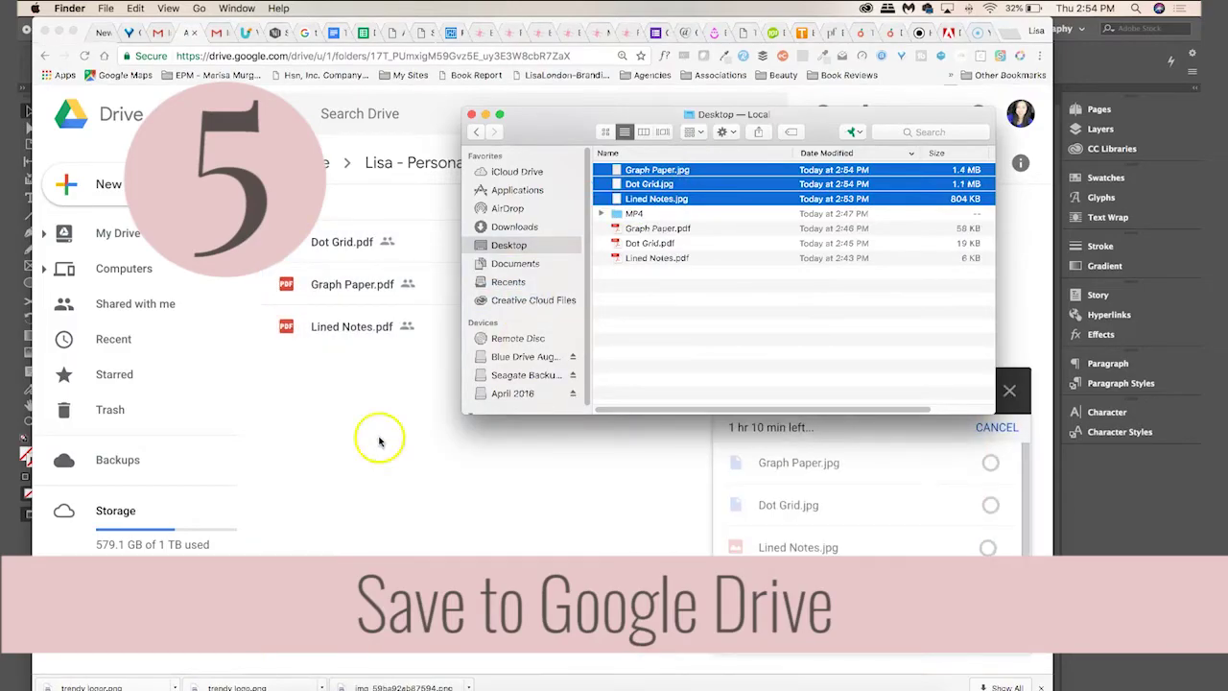
left_click(381, 441)
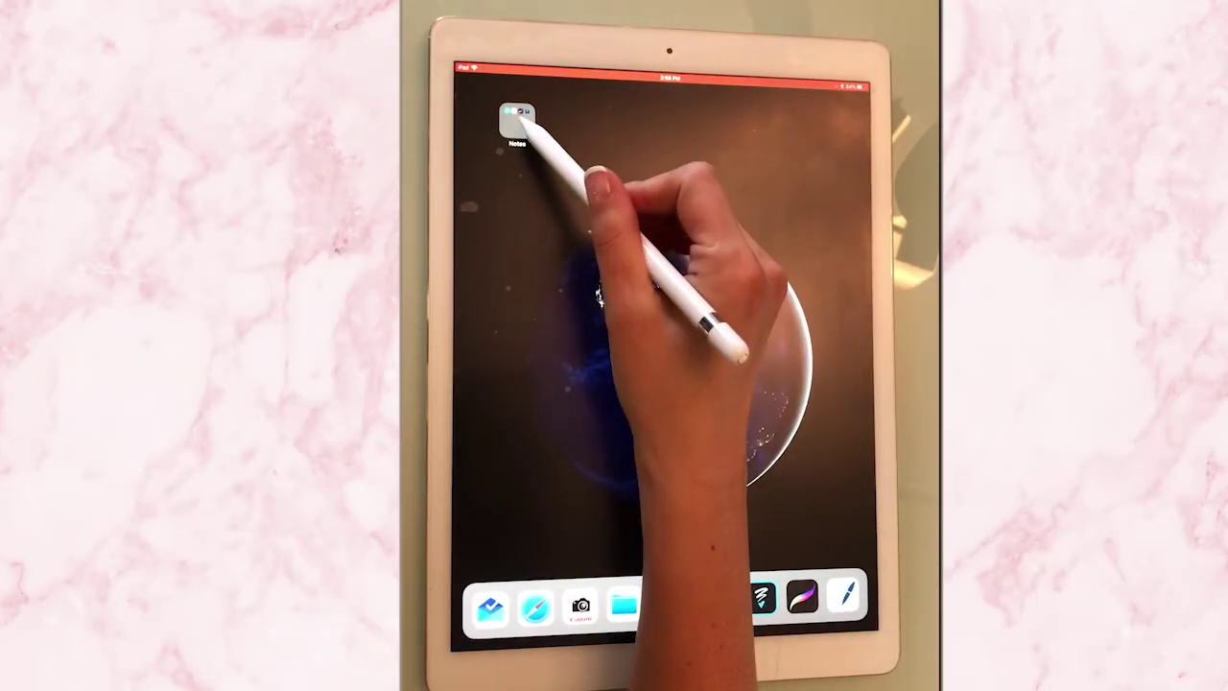
Open Procreate on the iPad and import the Dot Grid image from the A - iPad Pro folder in Google Drive.
left_click(516, 122)
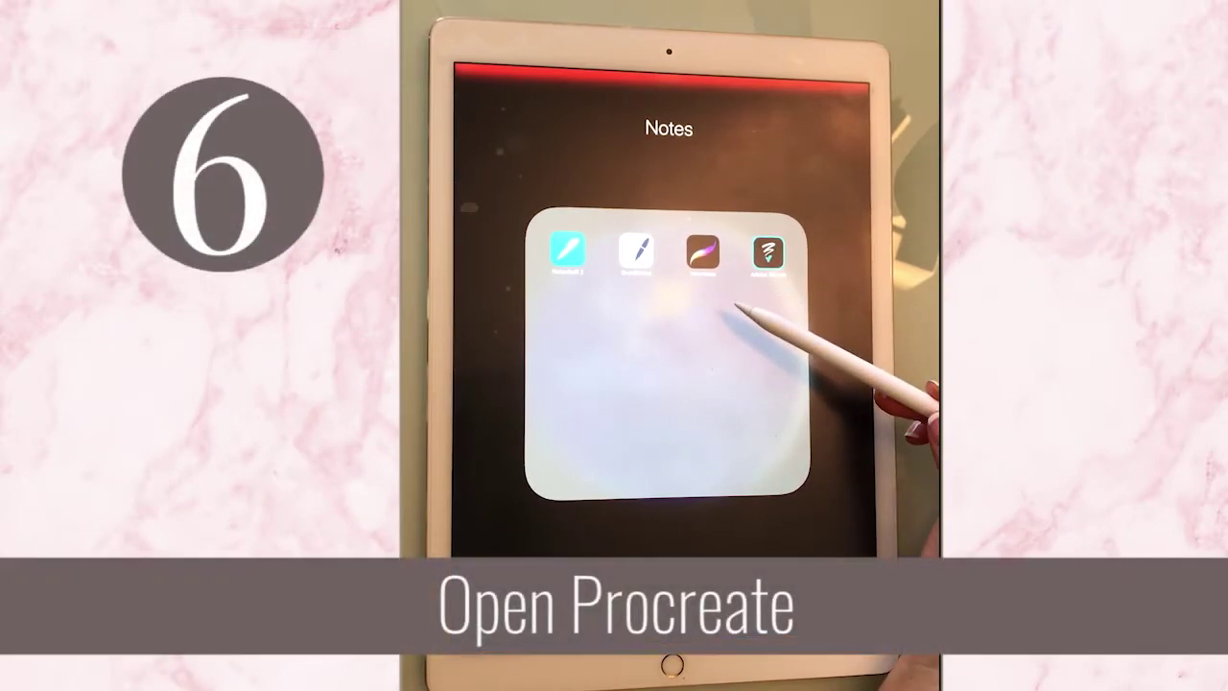
left_click(703, 252)
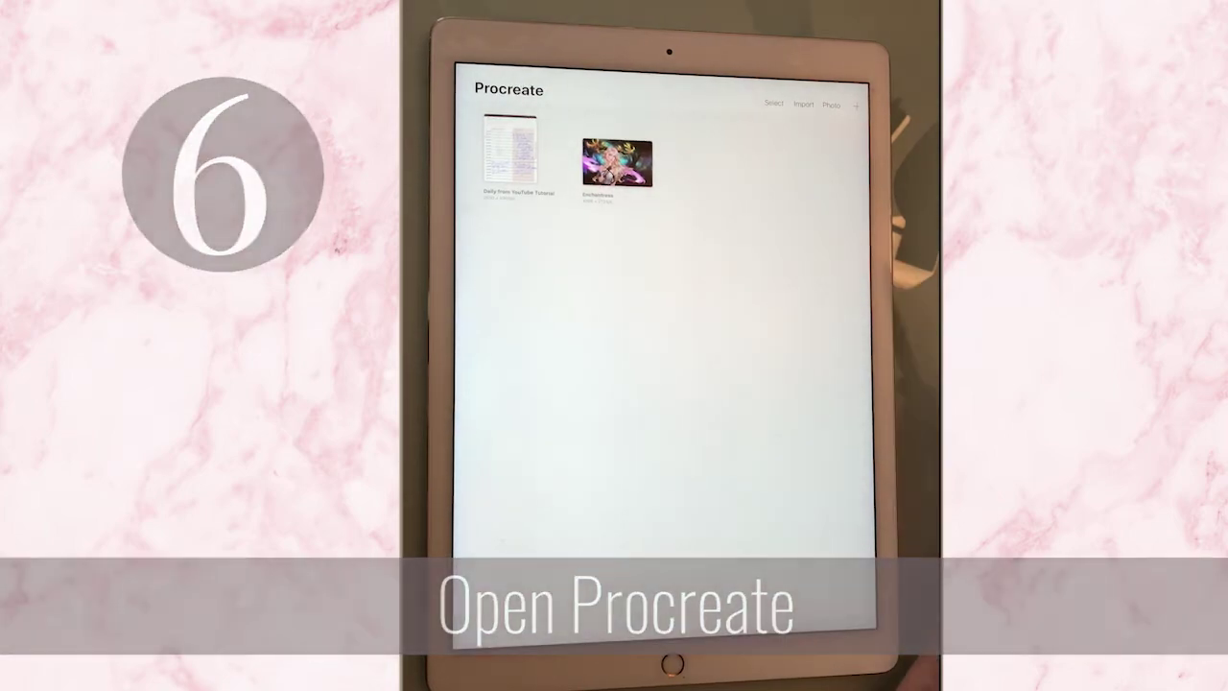
left_click(806, 100)
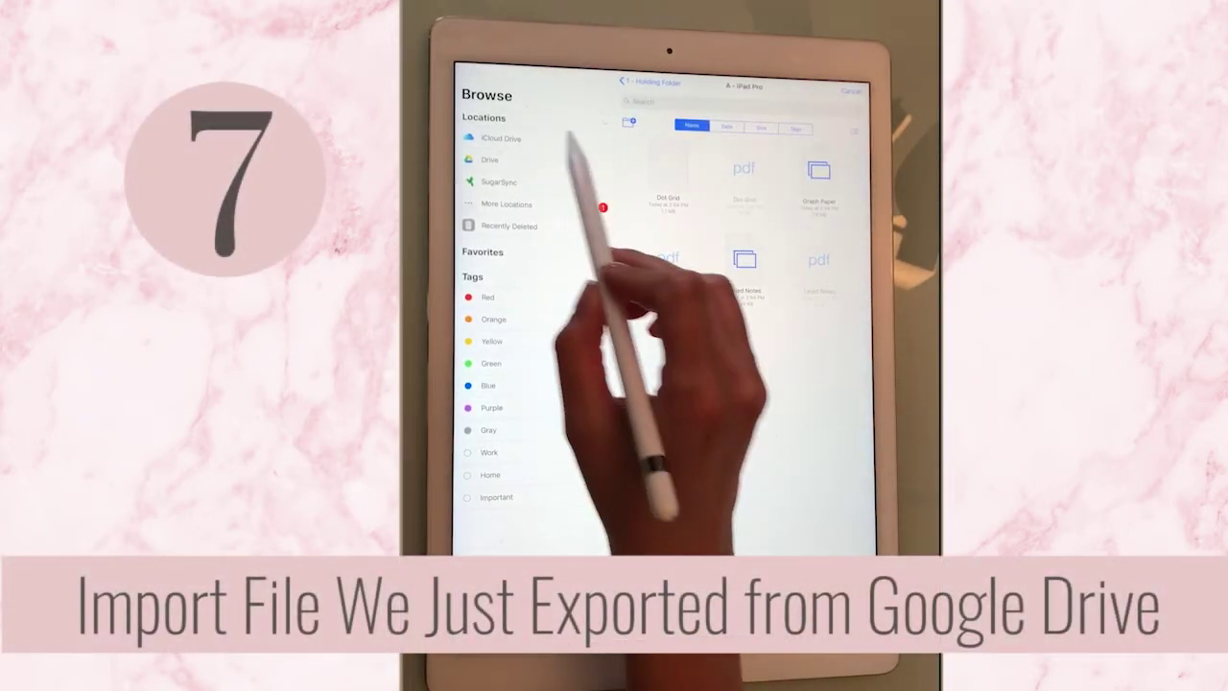
left_click(499, 158)
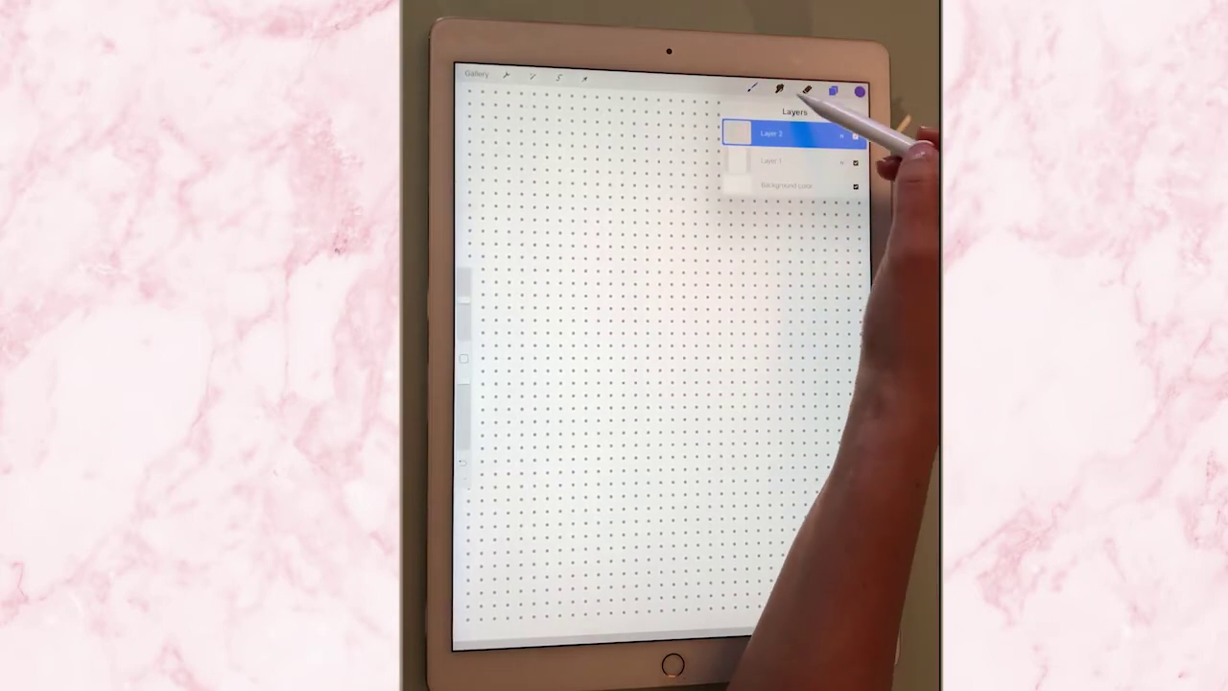
Hand-letter a first name in large violet script with the brush on Layer 2 above the dot grid.
left_click(832, 90)
left_click(752, 88)
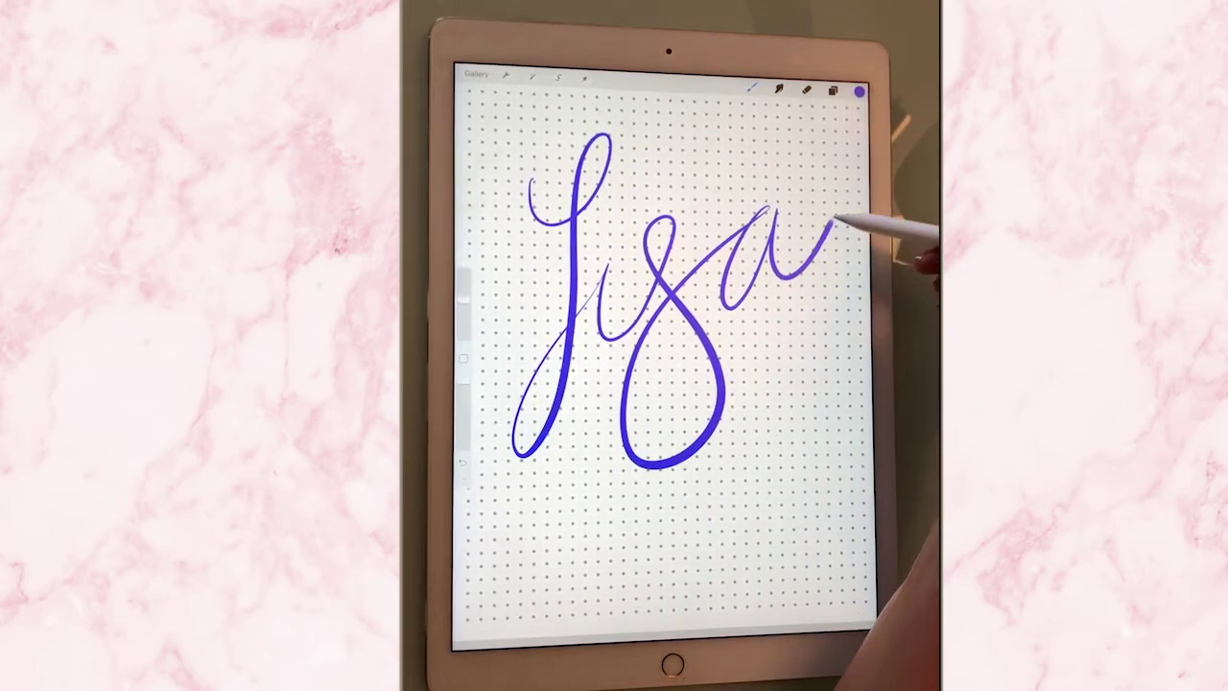
left_click_drag(616, 233, 837, 219)
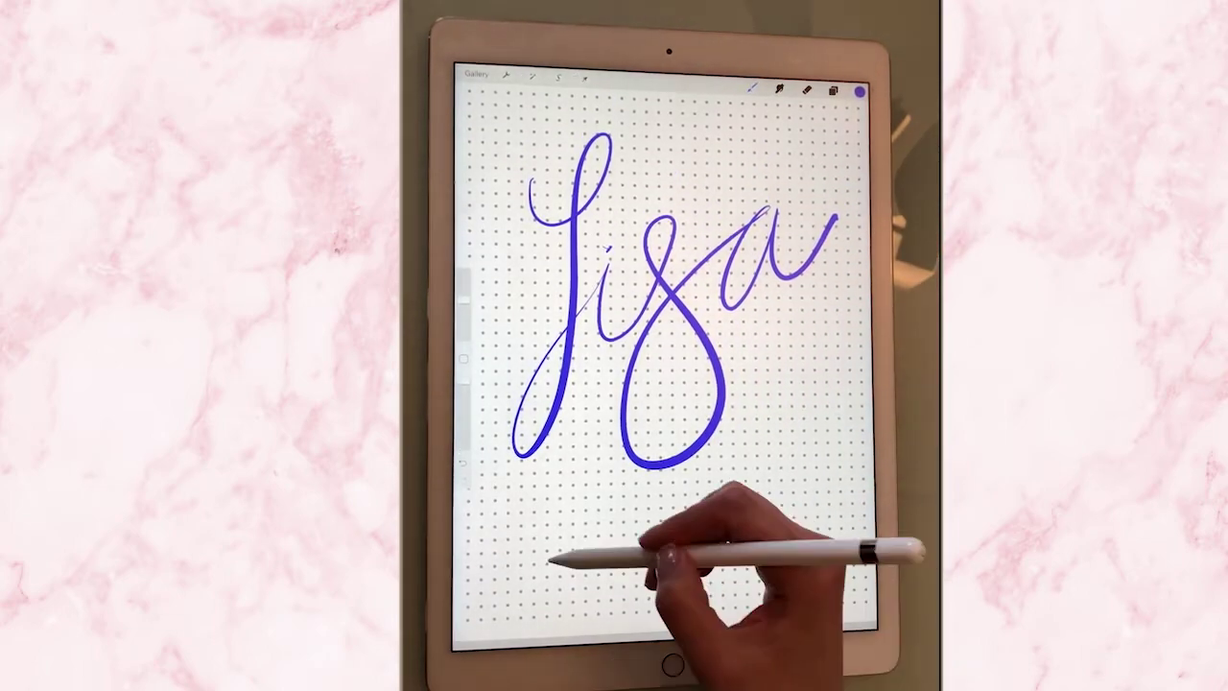
mouse_move(715, 477)
left_mouse_down()
mouse_move(792, 323)
mouse_move(669, 501)
mouse_move(554, 540)
mouse_move(773, 499)
left_mouse_up()
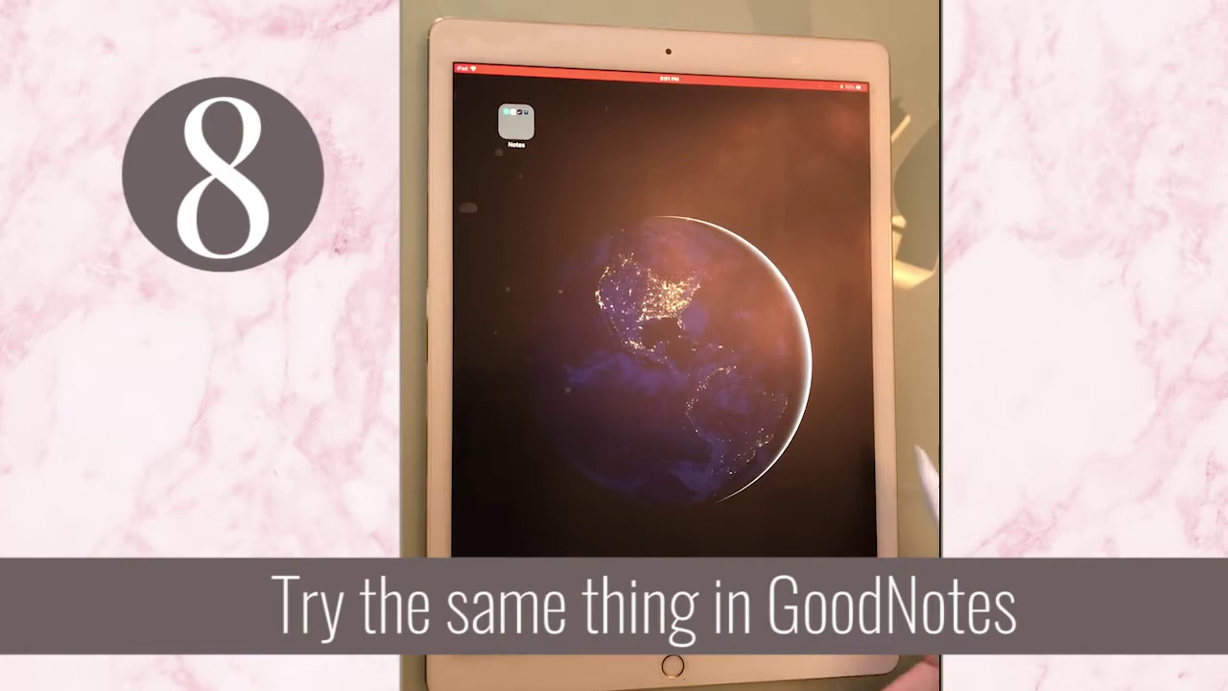
Open GoodNotes on the iPad and import Dot Grid.pdf from the A - iPad Pro folder inside 1 - Holding Folder on Google Drive.
left_click(518, 120)
left_click(636, 252)
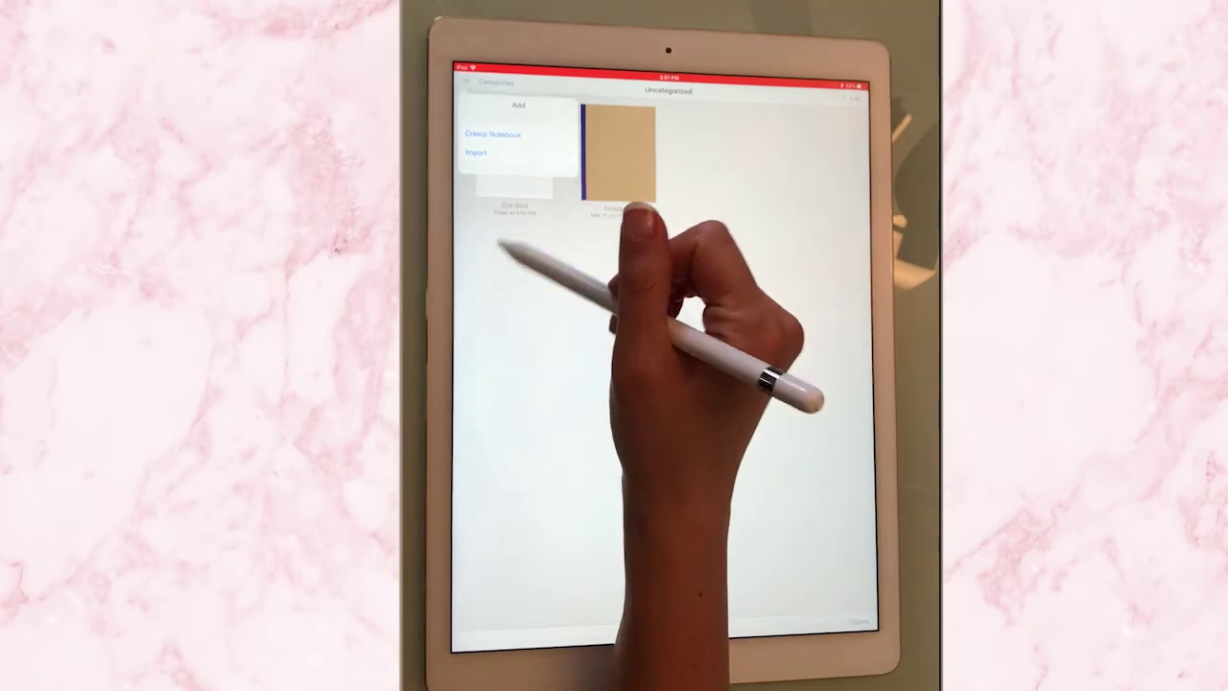
left_click(468, 84)
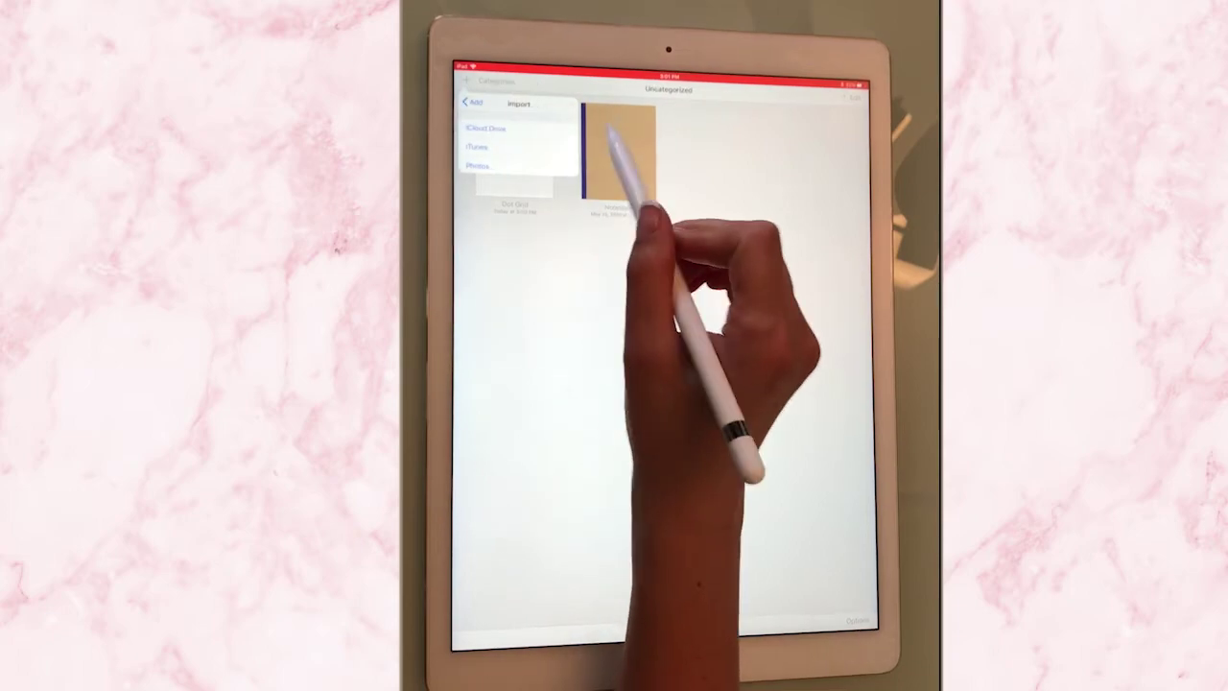
left_click(520, 230)
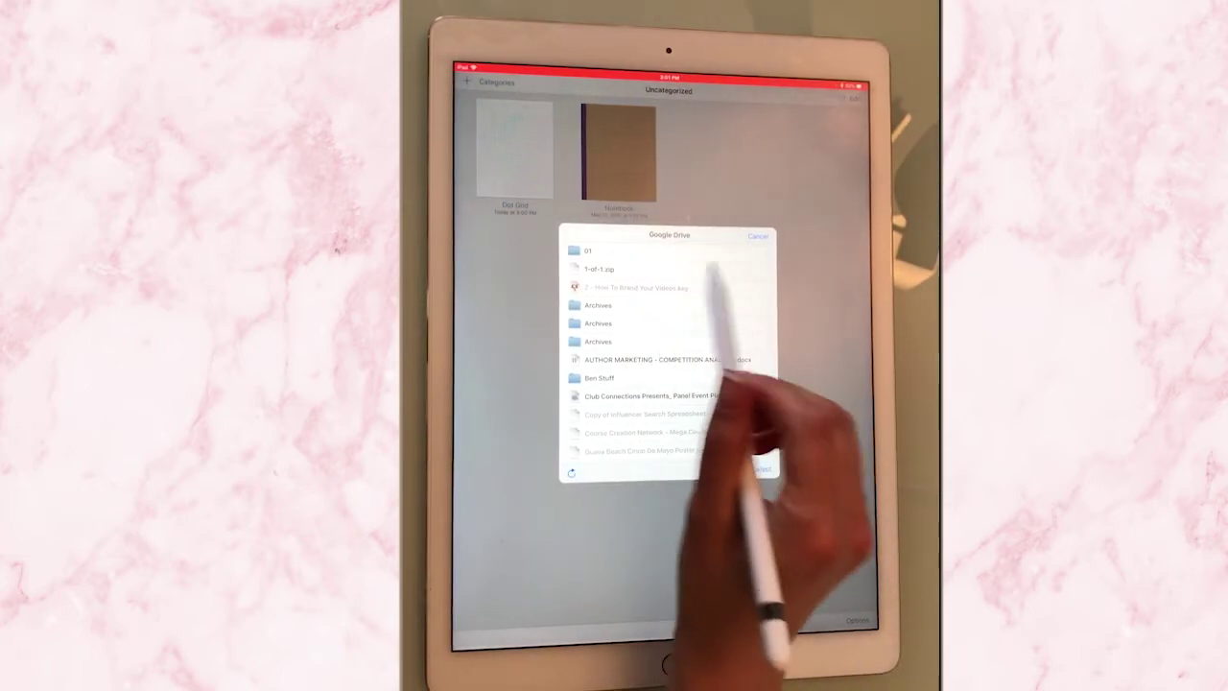
scroll(671, 364, "down", 5)
scroll(671, 369, "up", 1)
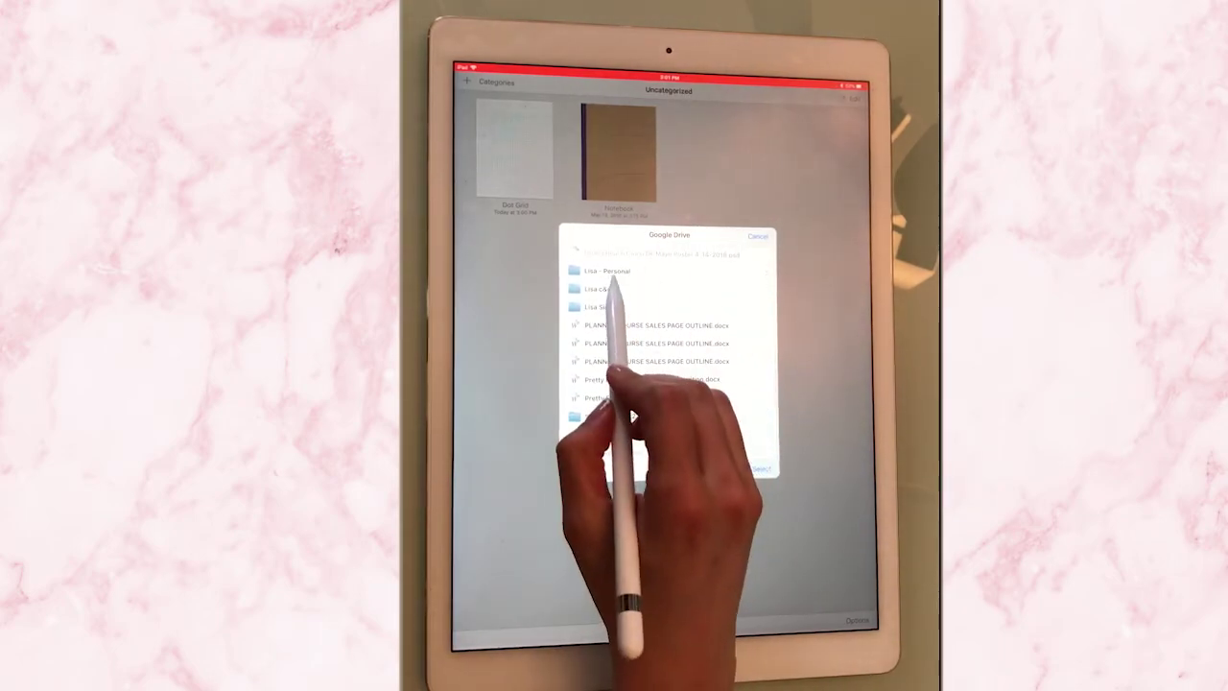
left_click(608, 272)
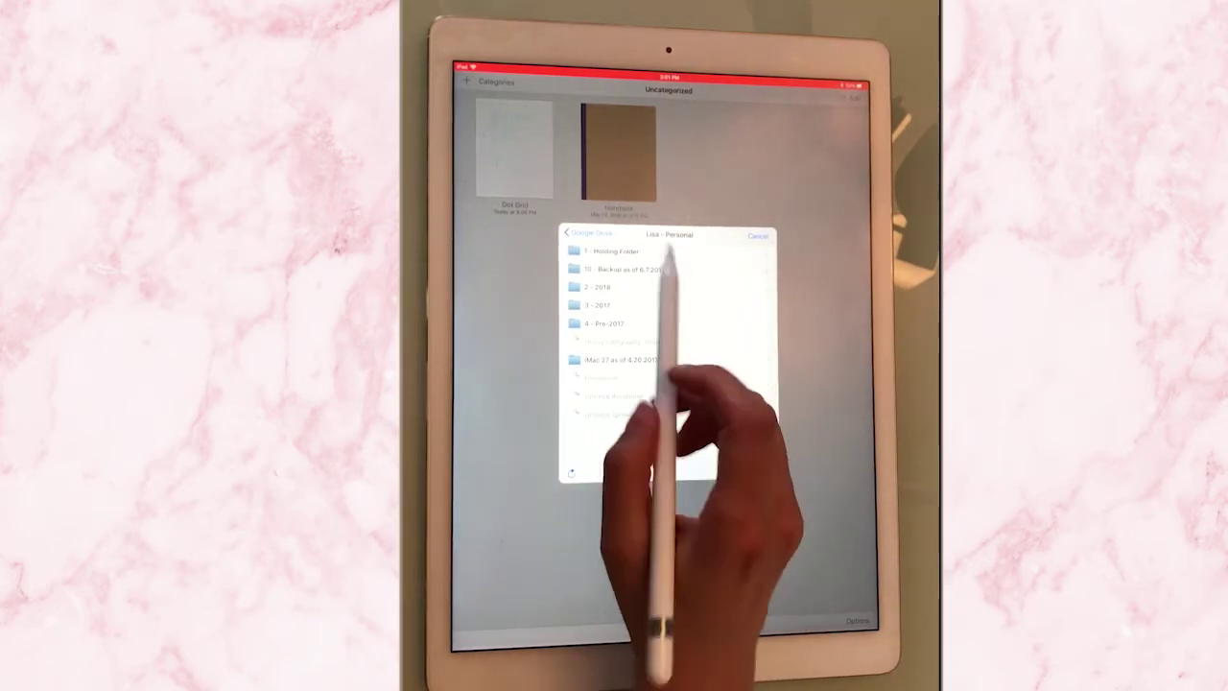
left_click(624, 251)
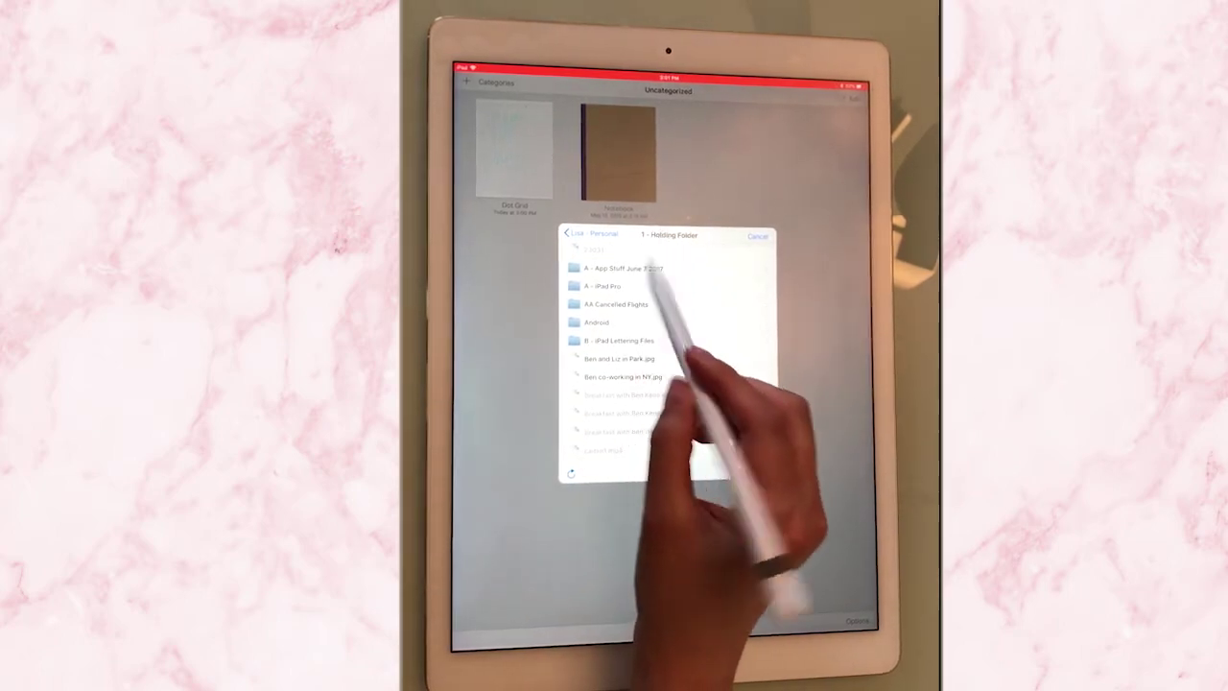
left_click(609, 286)
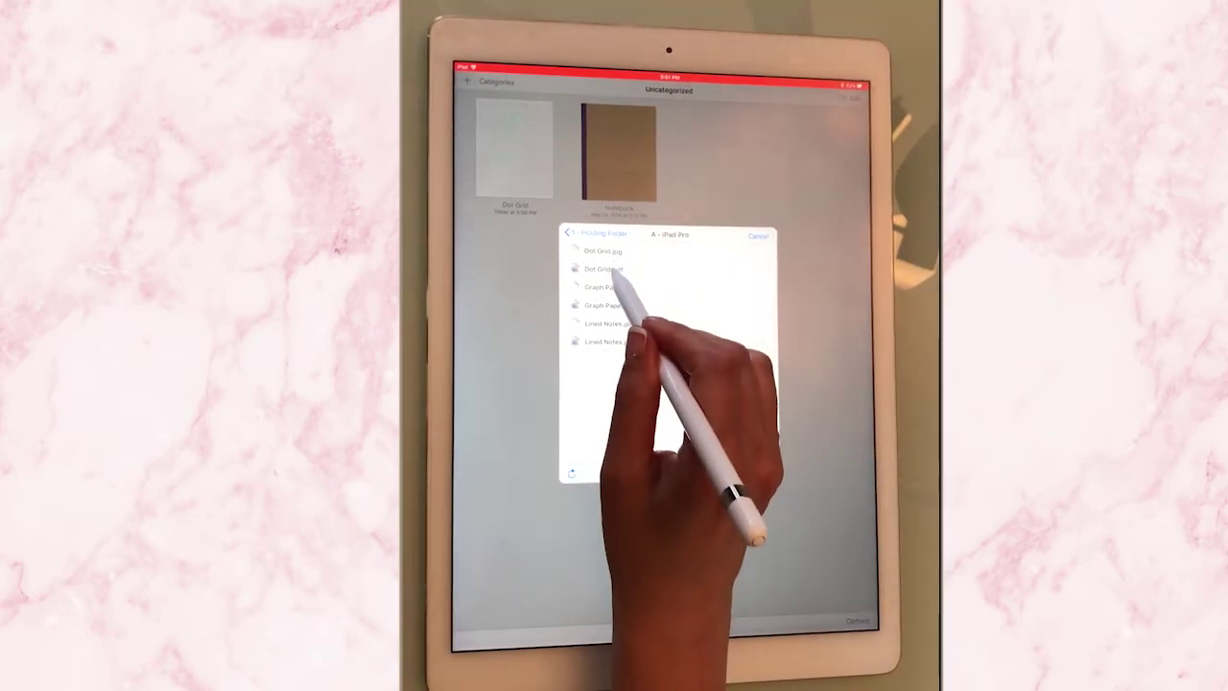
left_click(604, 270)
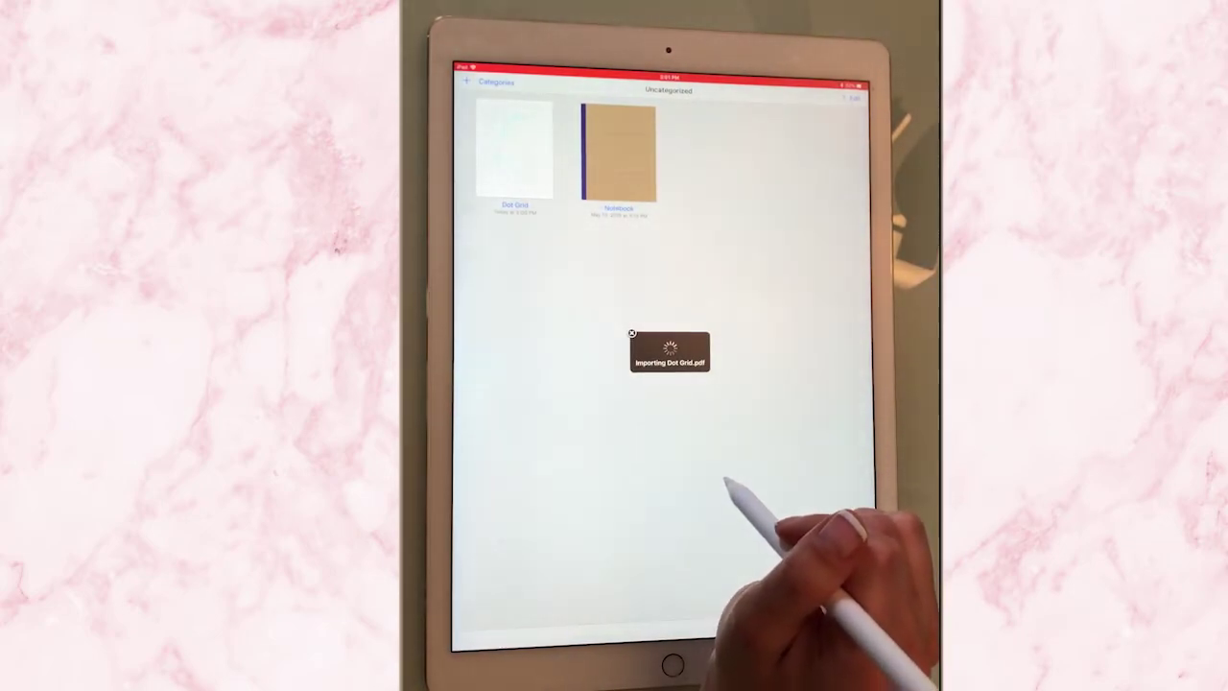
In the imported Dot Grid document, handwrite an underlined "To Do List" heading beside a filled box and draw empty checkboxes below in turquoise.
left_click(515, 161)
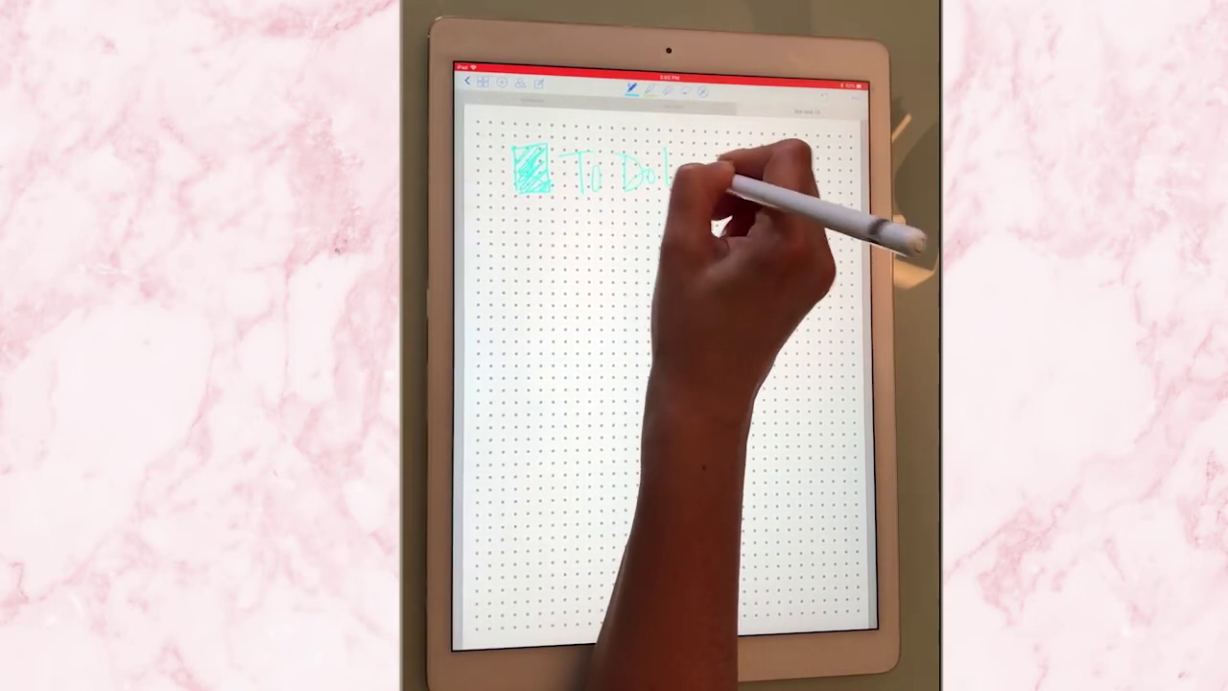
left_click_drag(555, 197, 710, 200)
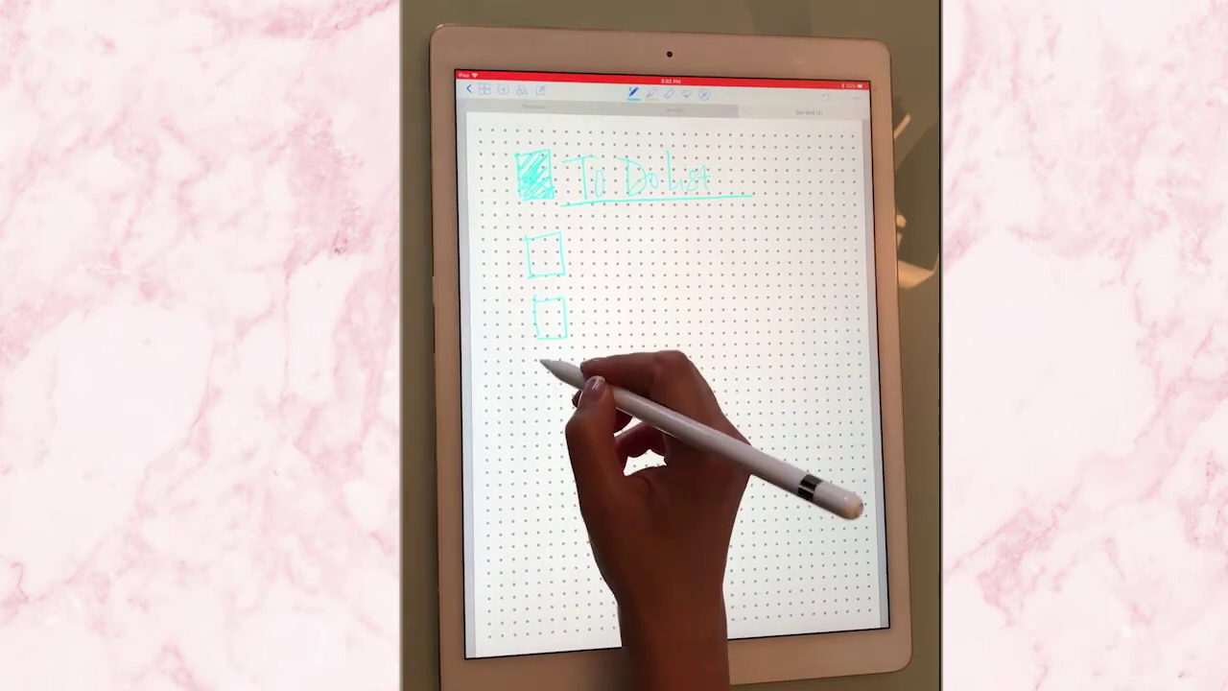
left_click_drag(560, 389, 572, 387)
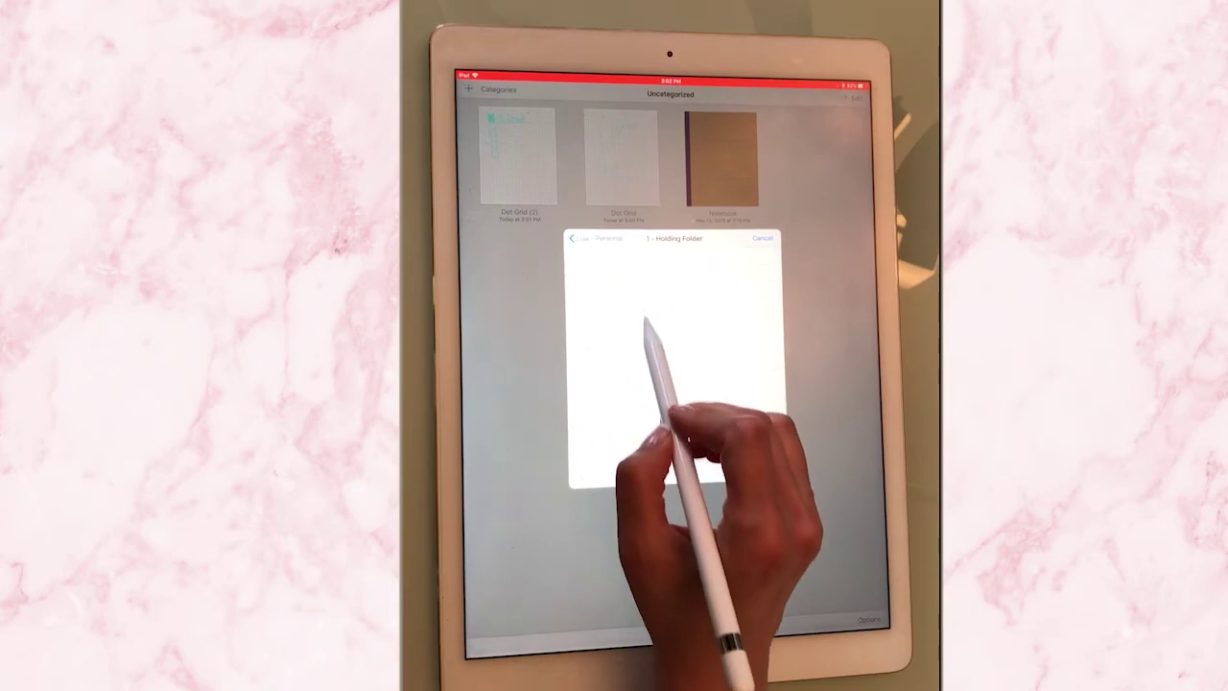
Import the Graph Paper file from the A - iPad Pro folder in Google Drive.
scroll(710, 361, "down", 5)
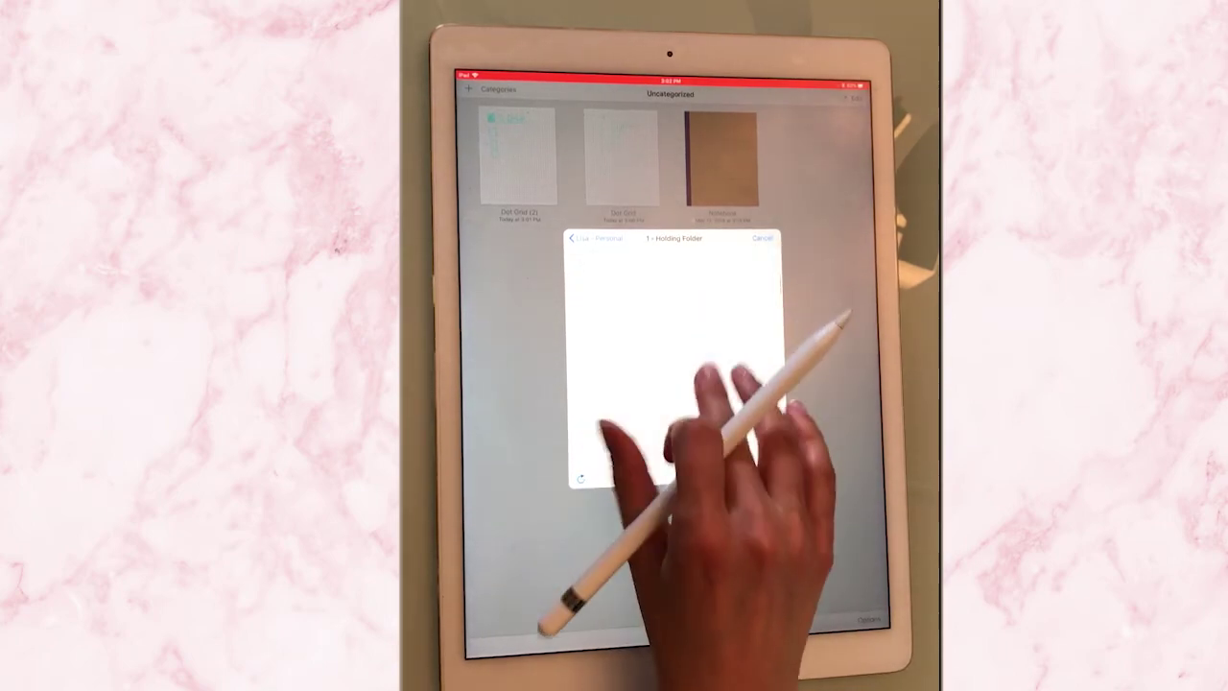
scroll(671, 360, "down", 3)
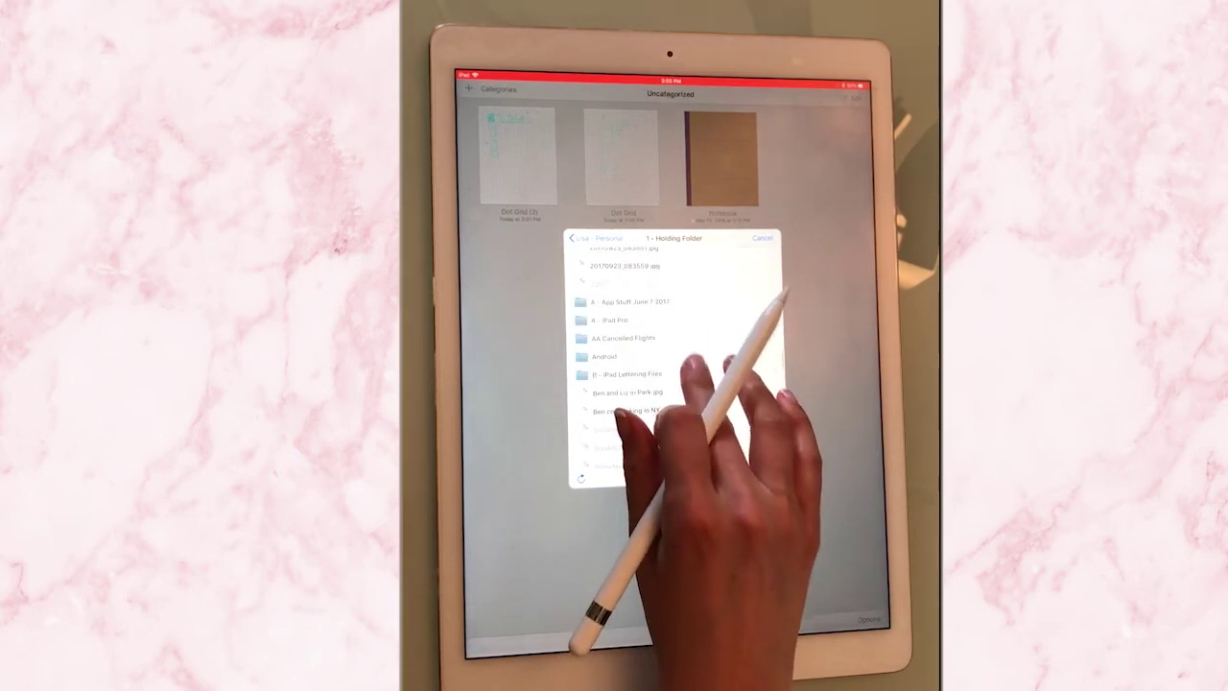
left_click(623, 321)
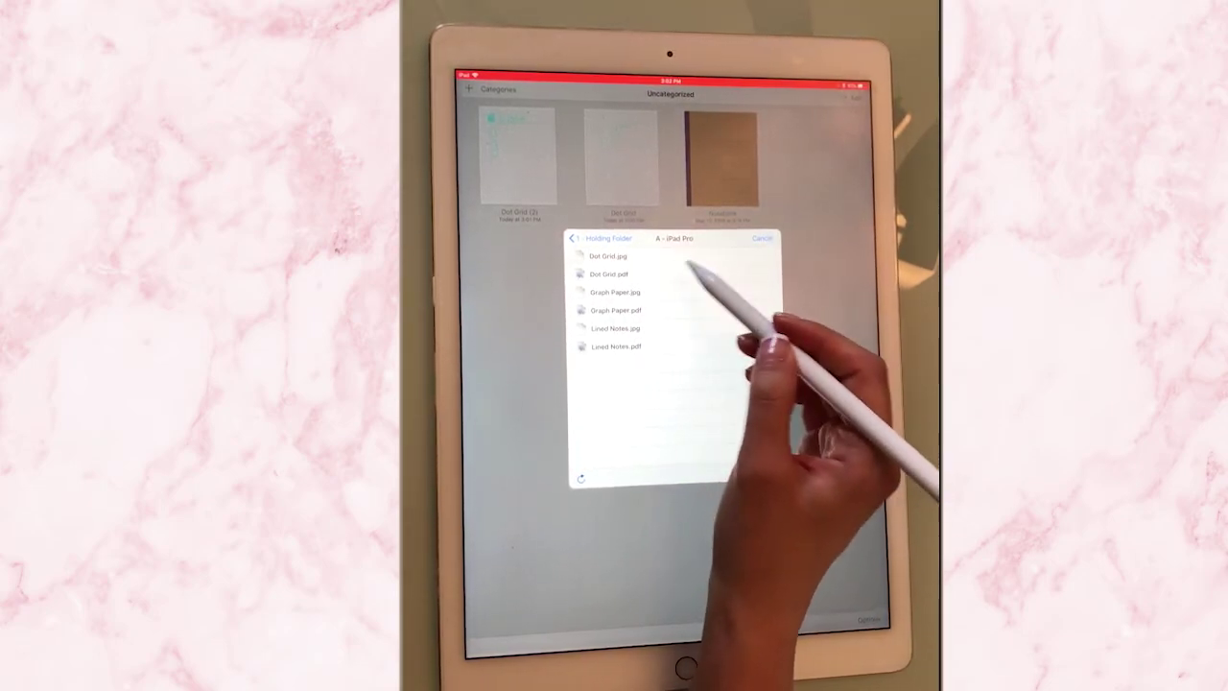
left_click(614, 292)
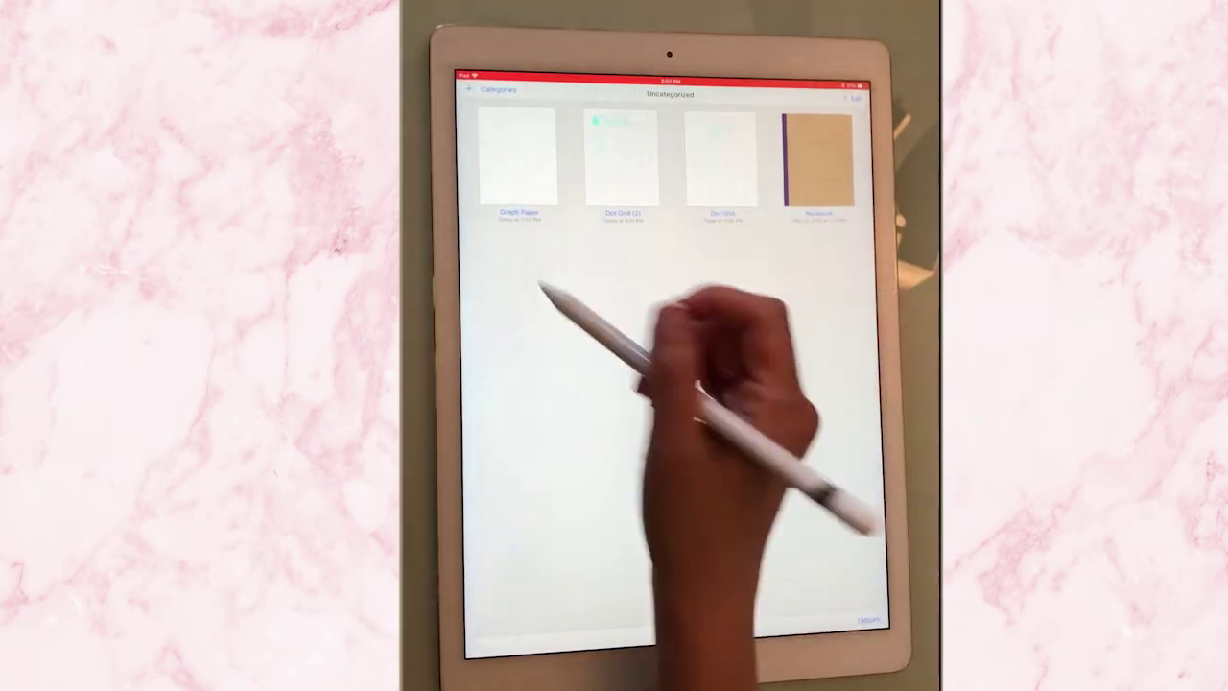
Open the Graph Paper document and handwrite a turquoise checkbox with "To Do", plus a dark blue checkbox line beginning "This a" below it.
left_click(518, 158)
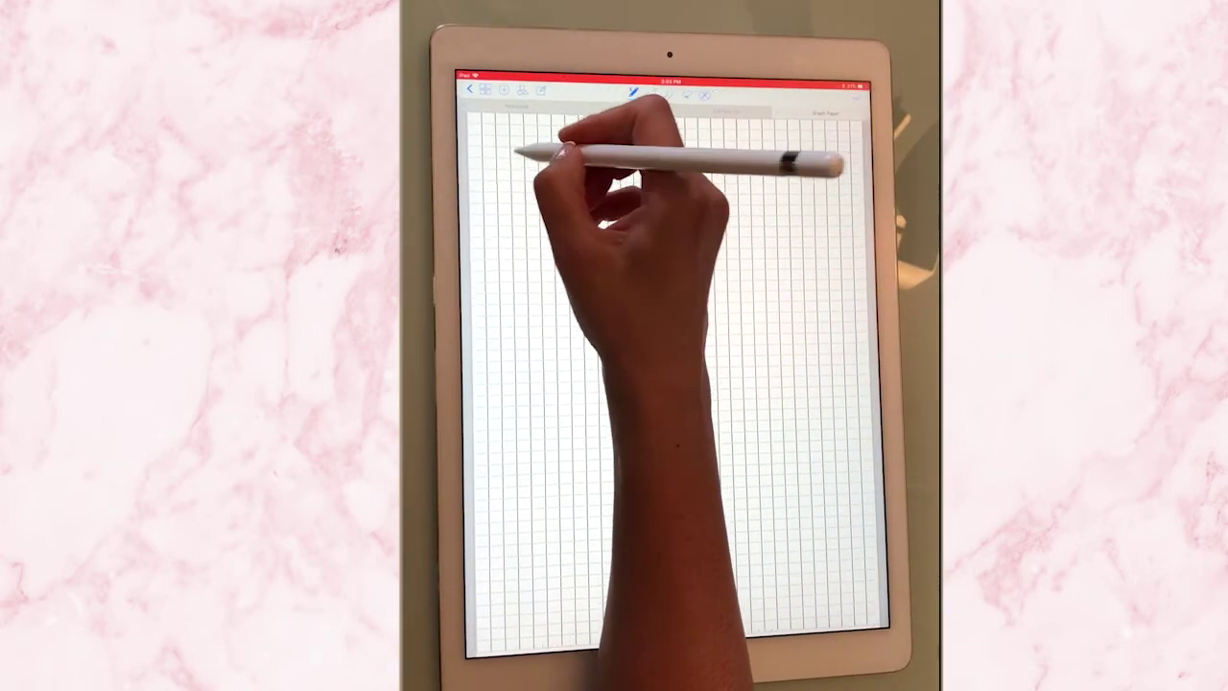
mouse_move(526, 173)
left_mouse_down()
mouse_move(532, 142)
mouse_move(554, 152)
mouse_move(528, 169)
mouse_move(579, 142)
mouse_move(623, 156)
left_mouse_up()
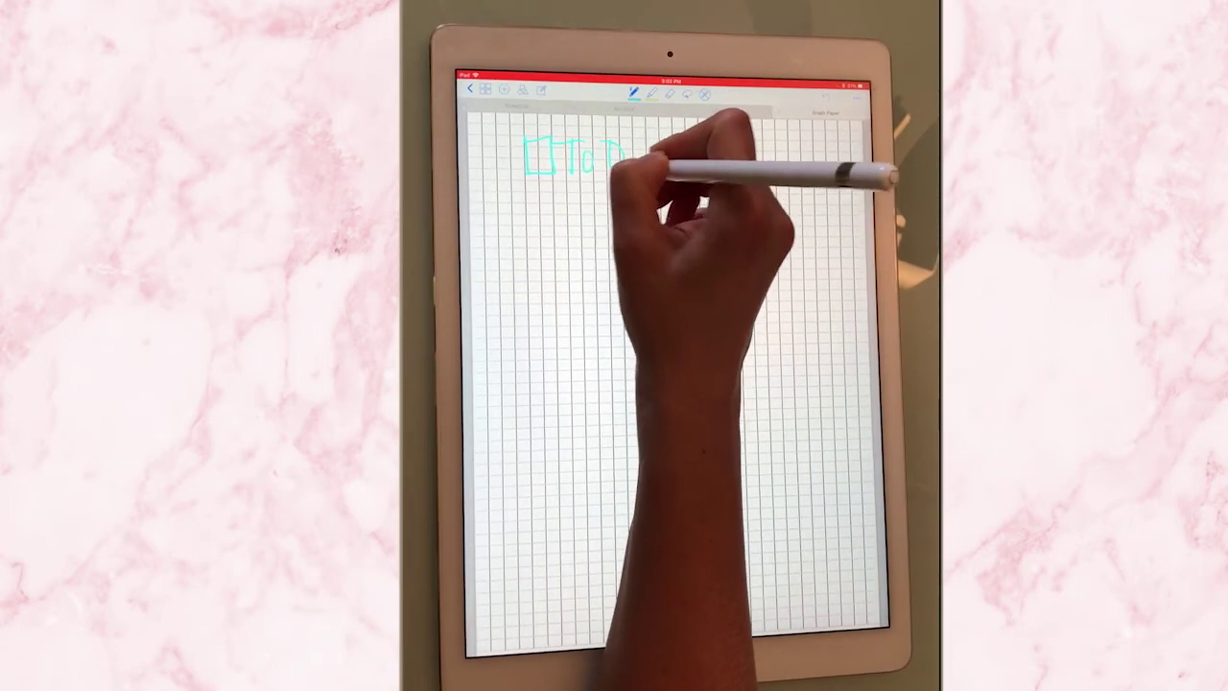
left_click(634, 91)
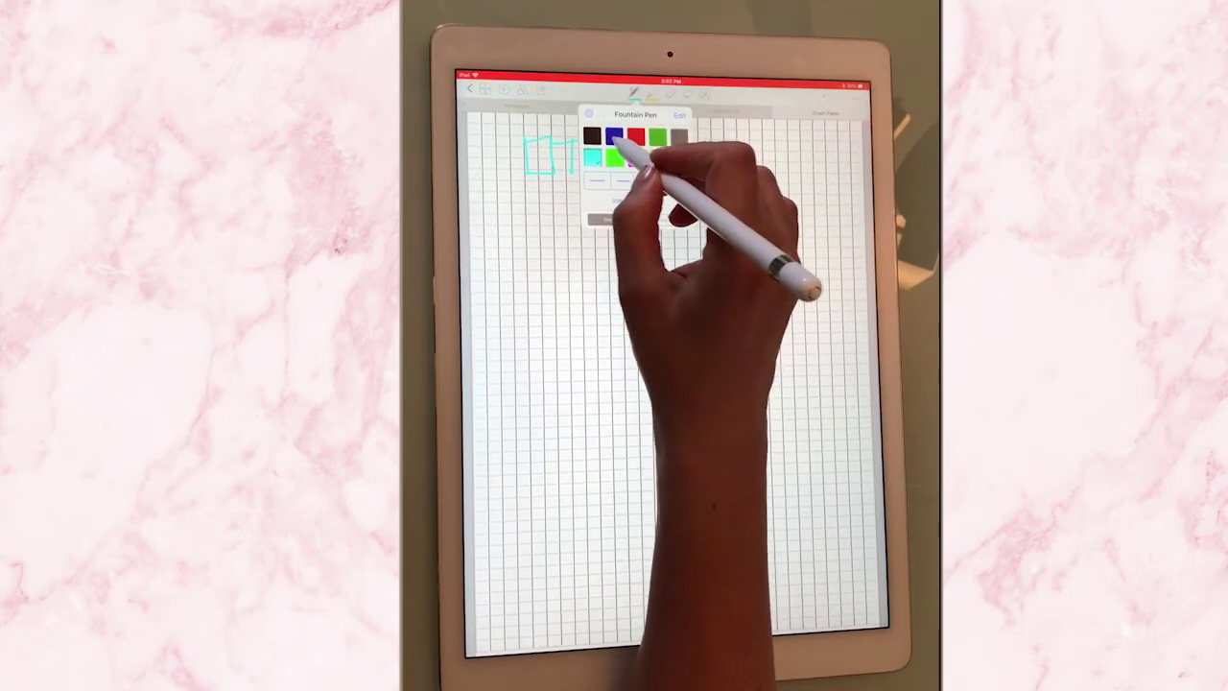
left_click(614, 142)
mouse_move(530, 208)
left_mouse_down()
mouse_move(534, 259)
mouse_move(566, 252)
mouse_move(534, 263)
left_mouse_up()
mouse_move(576, 207)
left_mouse_down()
mouse_move(610, 236)
mouse_move(627, 219)
mouse_move(672, 247)
left_mouse_up()
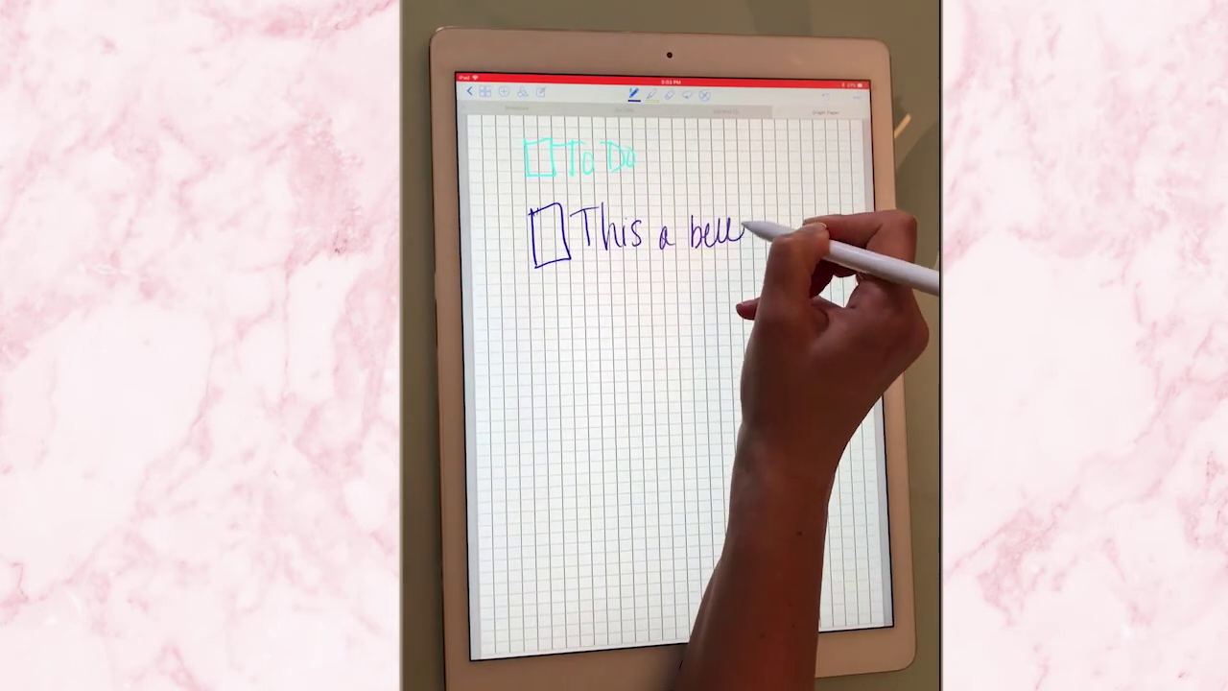